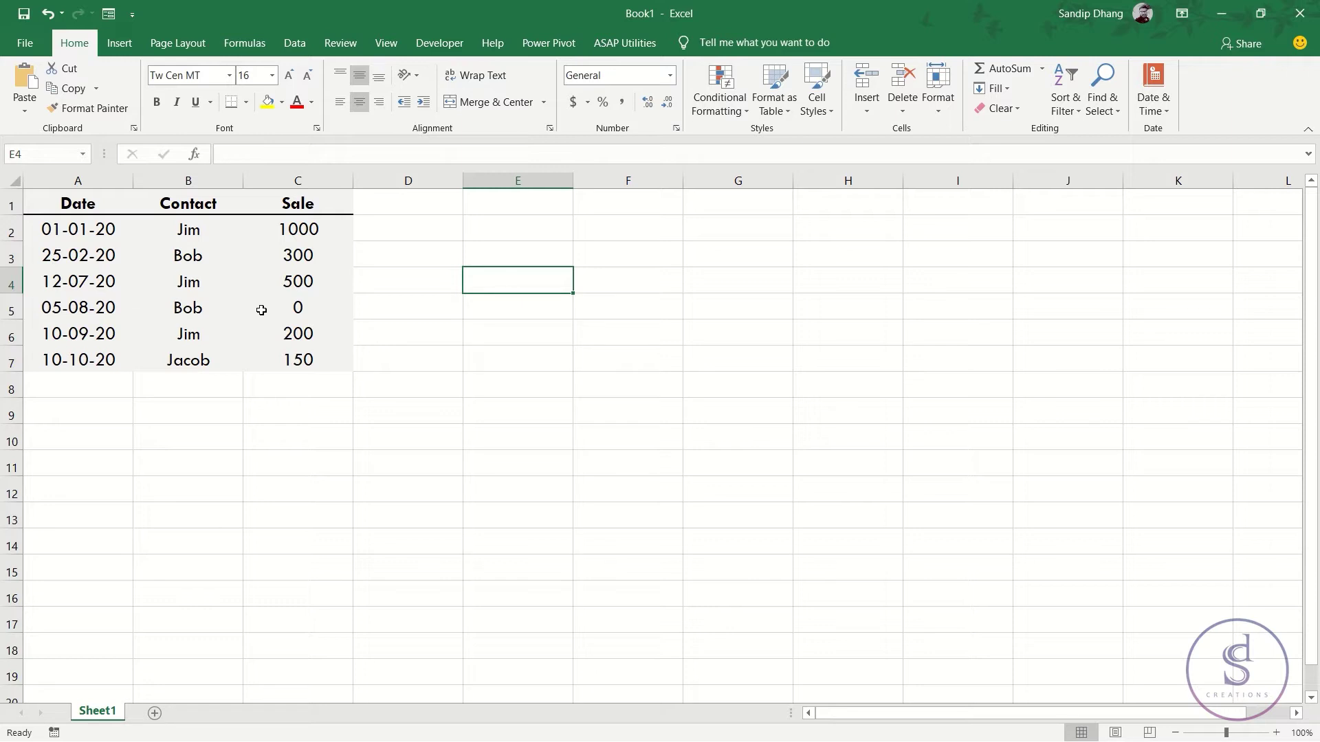
Step: Review the Date, Contact and Sale columns of the sales table
drag(74, 202, 72, 357)
drag(185, 205, 182, 361)
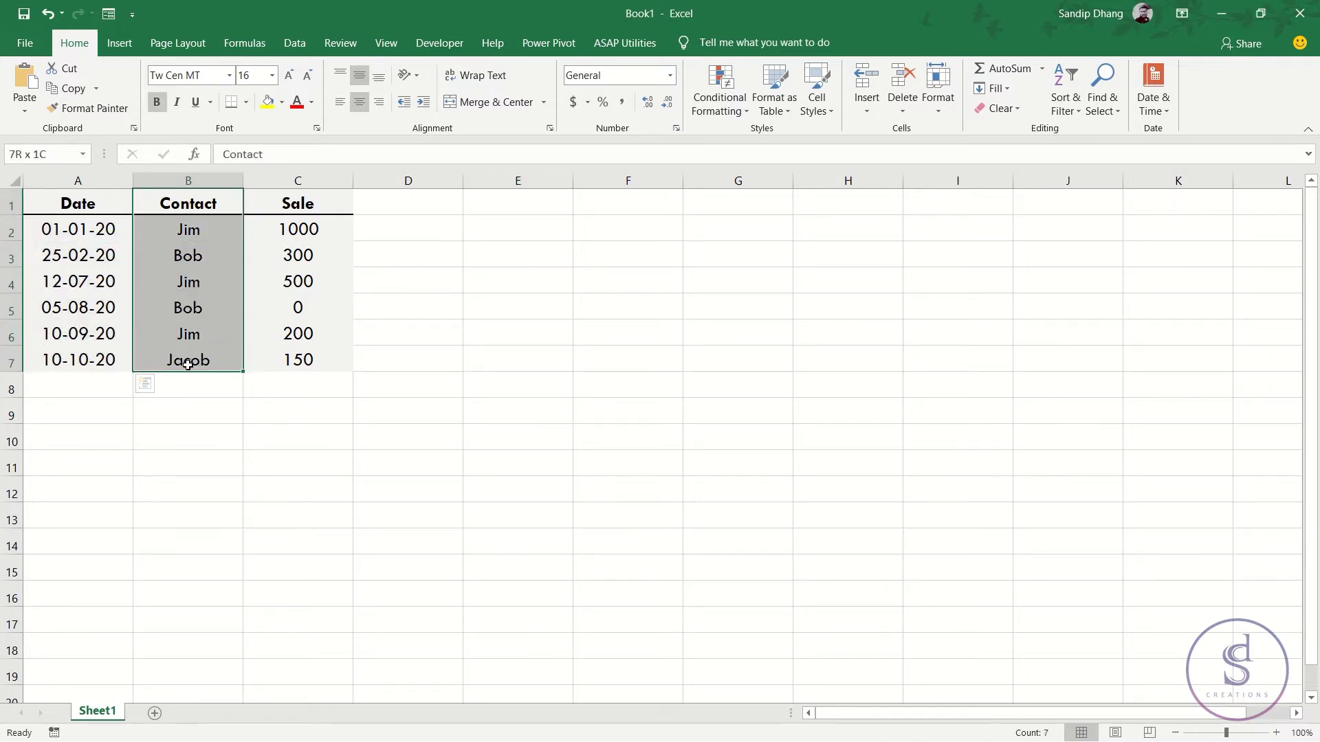
drag(296, 203, 300, 366)
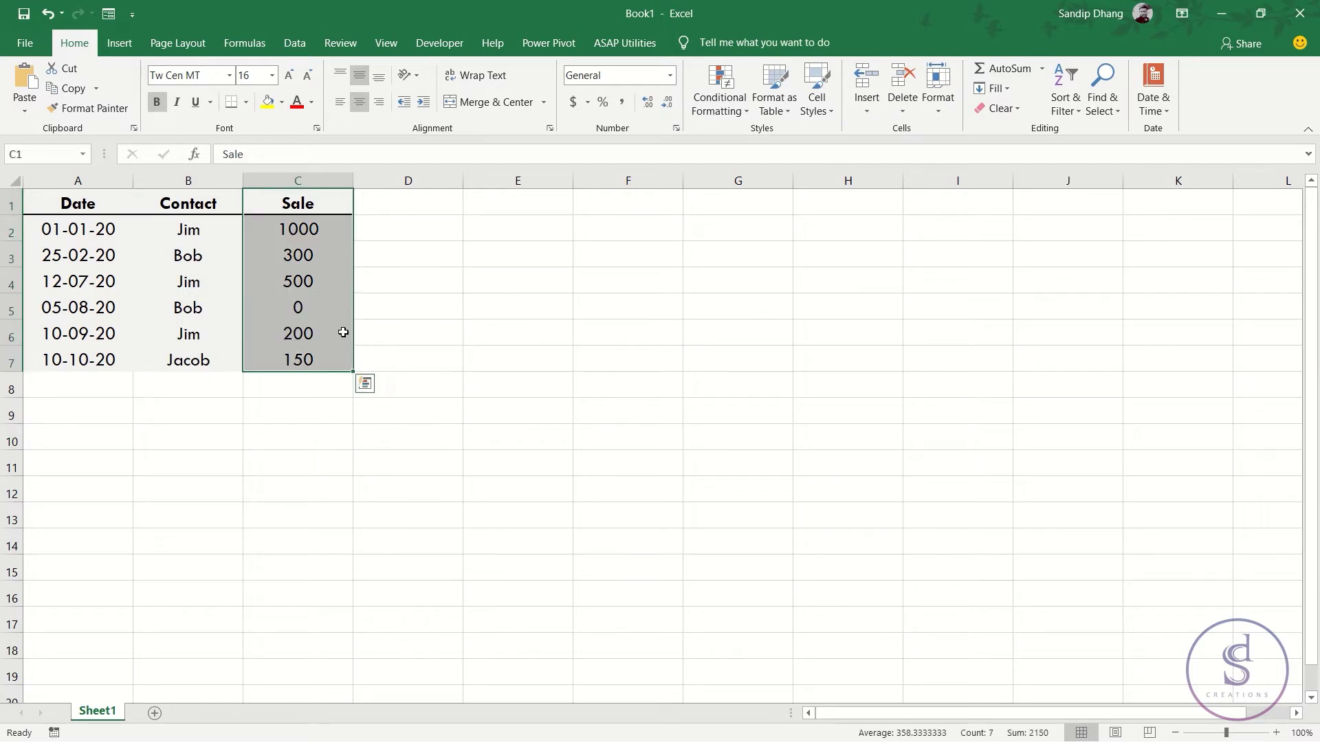
drag(324, 203, 326, 356)
Step: Enter the logical test =(C2:C7>300) on the Sale values in cell E4, leaving the formula open for editing
click(443, 277)
click(508, 282)
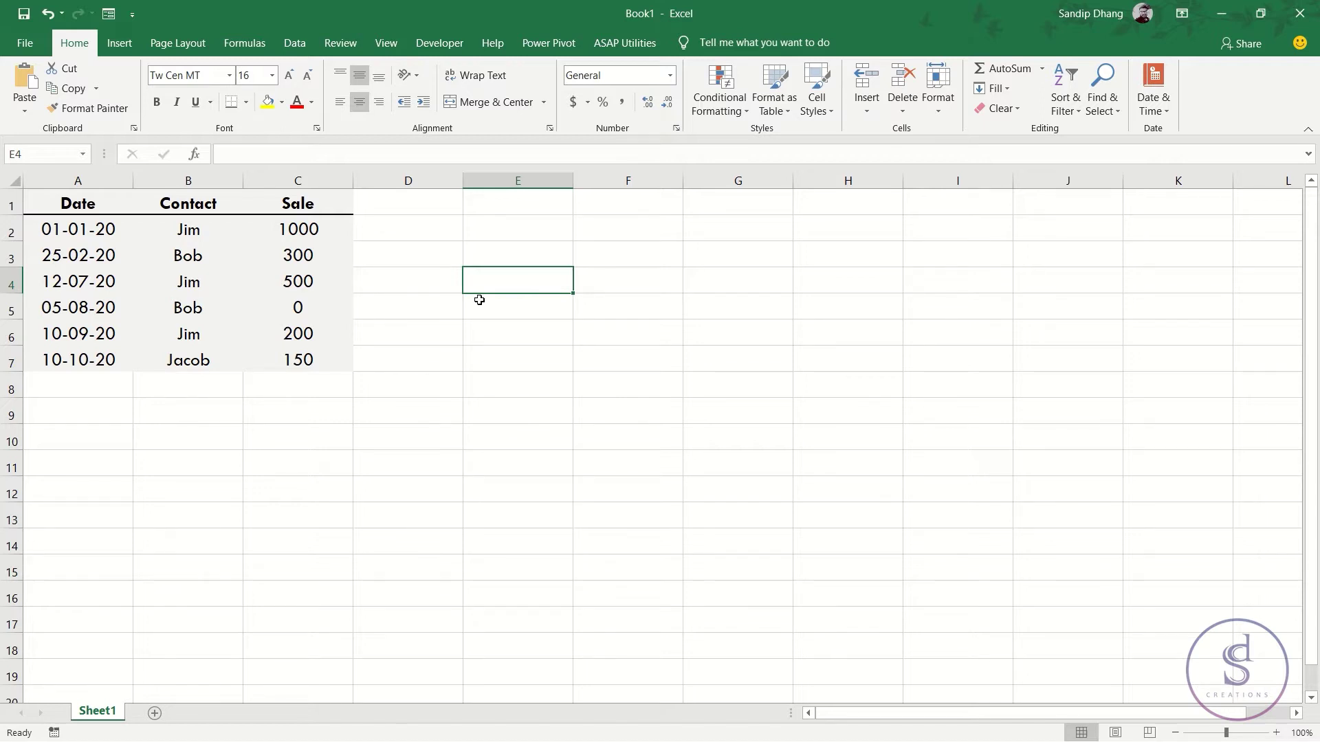
text(=)
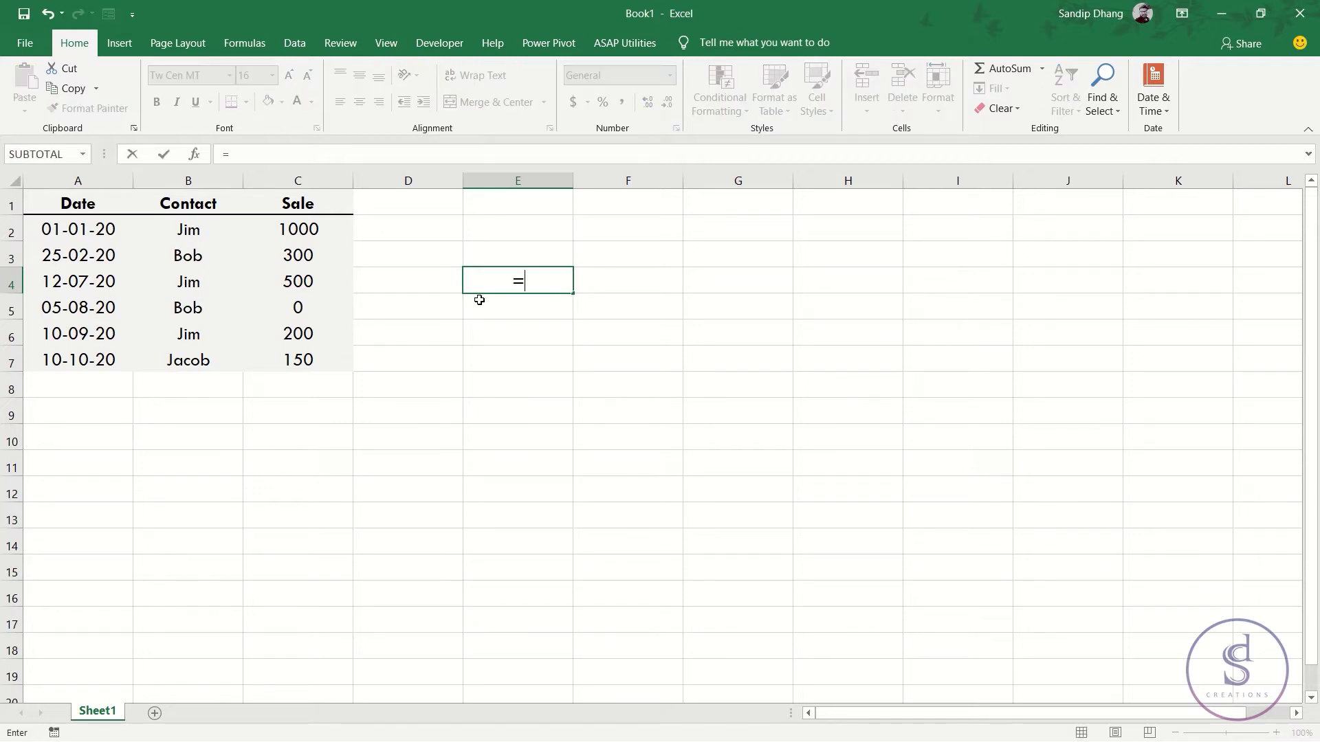
text(()
drag(304, 229, 332, 356)
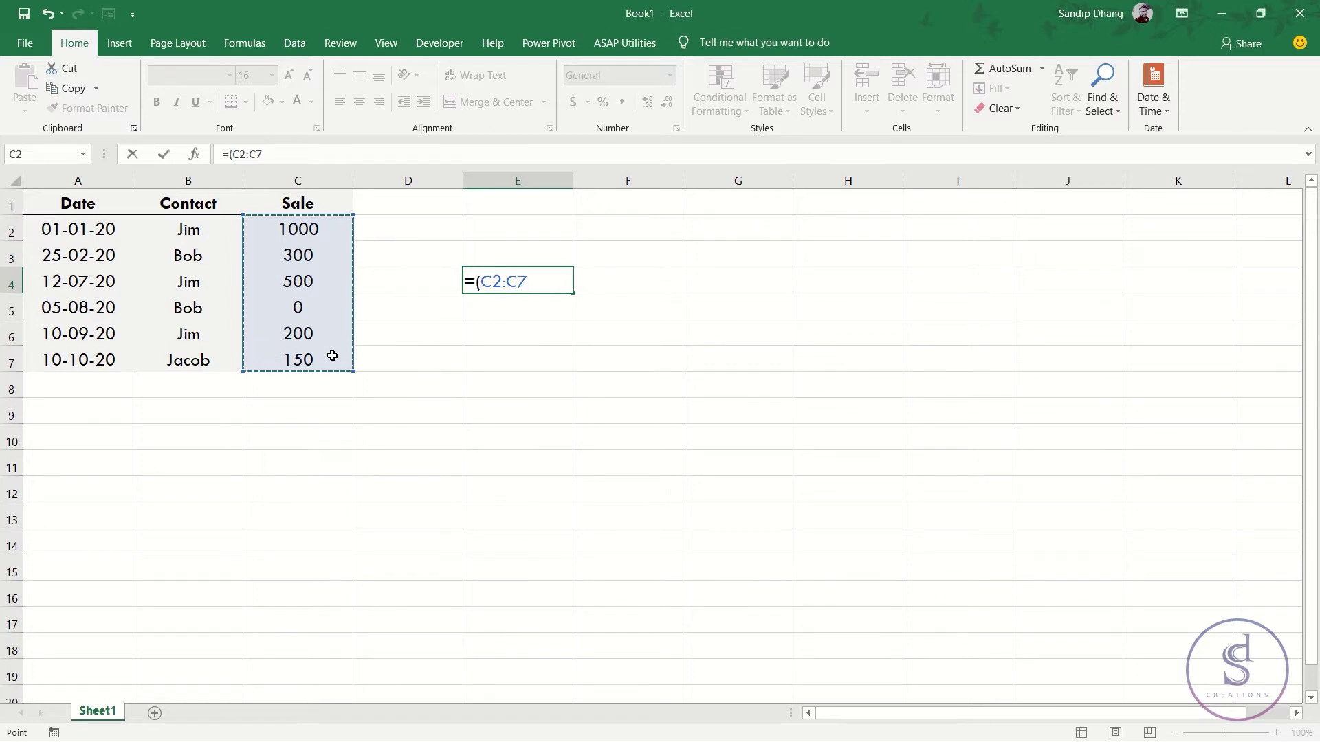
text(>3)
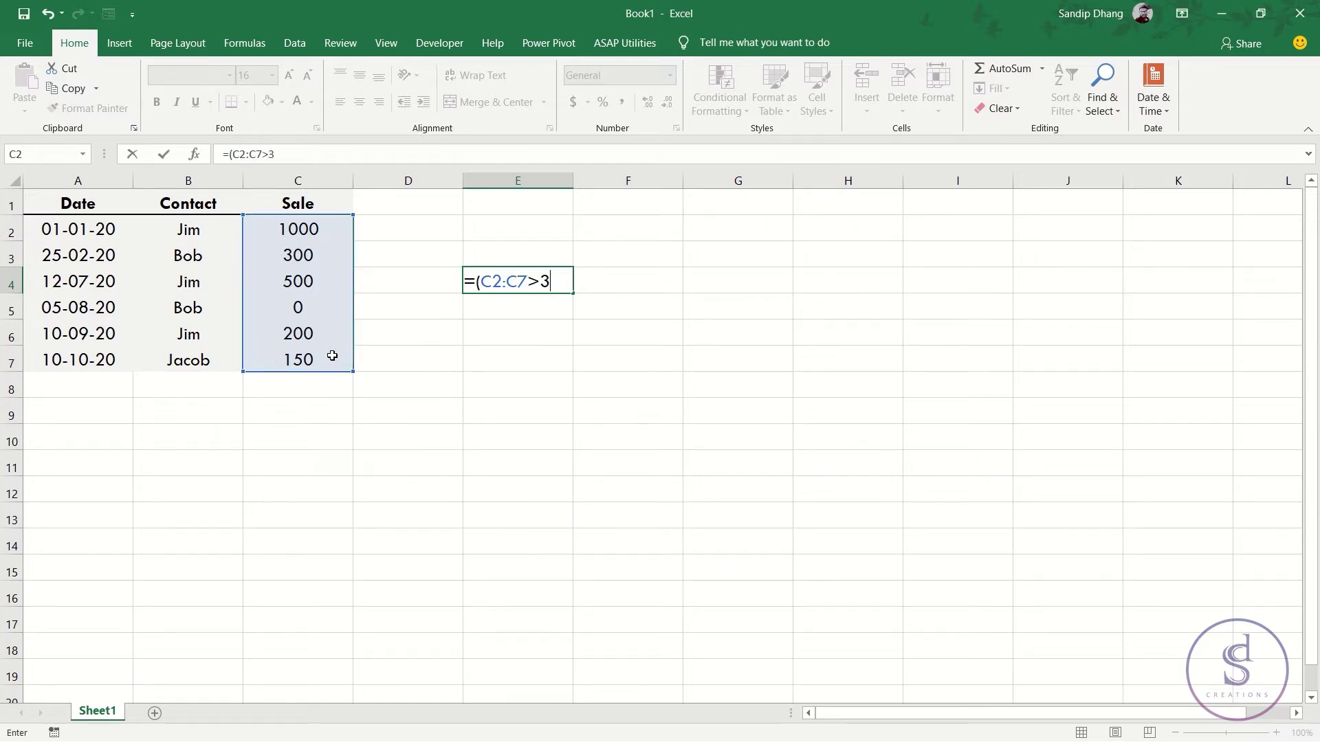
text(00))
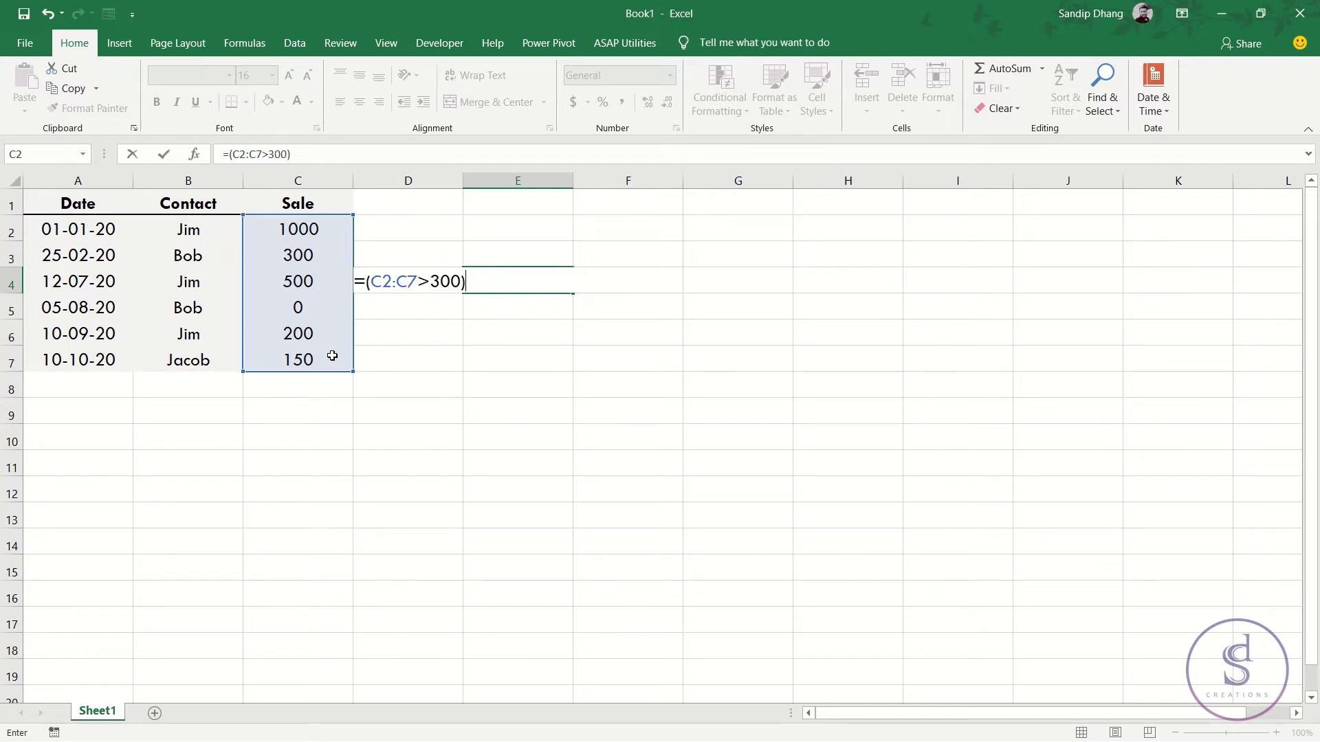
Step: Evaluate the expression (C2:C7>300) in place to inspect its array, and restore the expression
drag(467, 281, 335, 275)
key(F9)
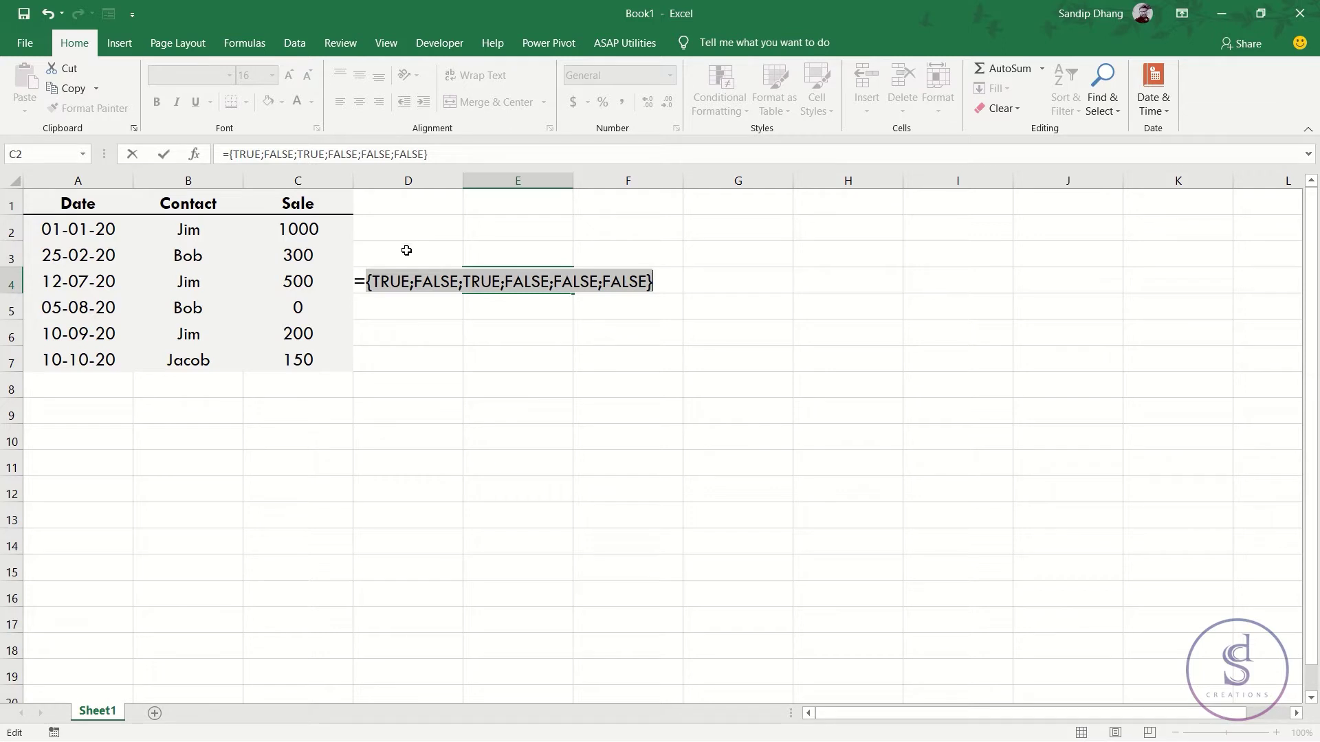
key(ctrl+z)
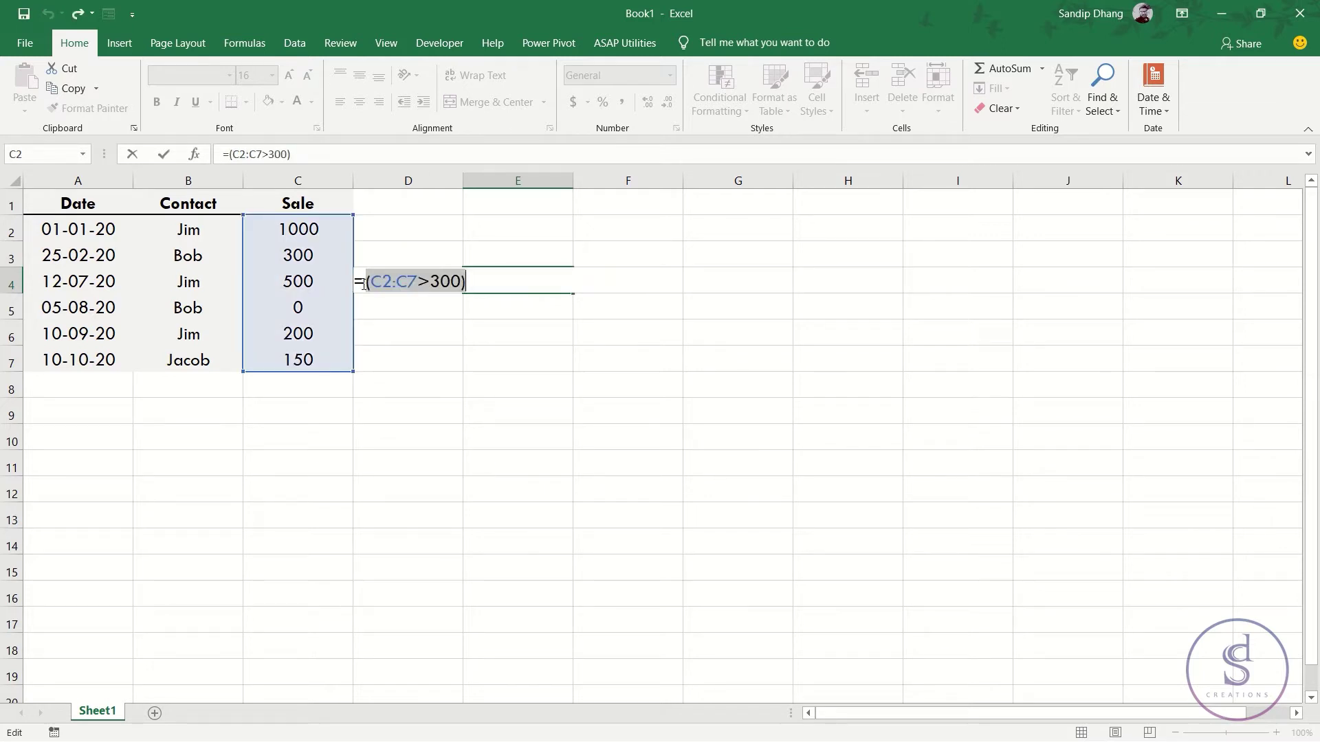
Step: Add a double negative to make =--(C2:C7>300), and evaluate it in place before restoring the expression
click(364, 285)
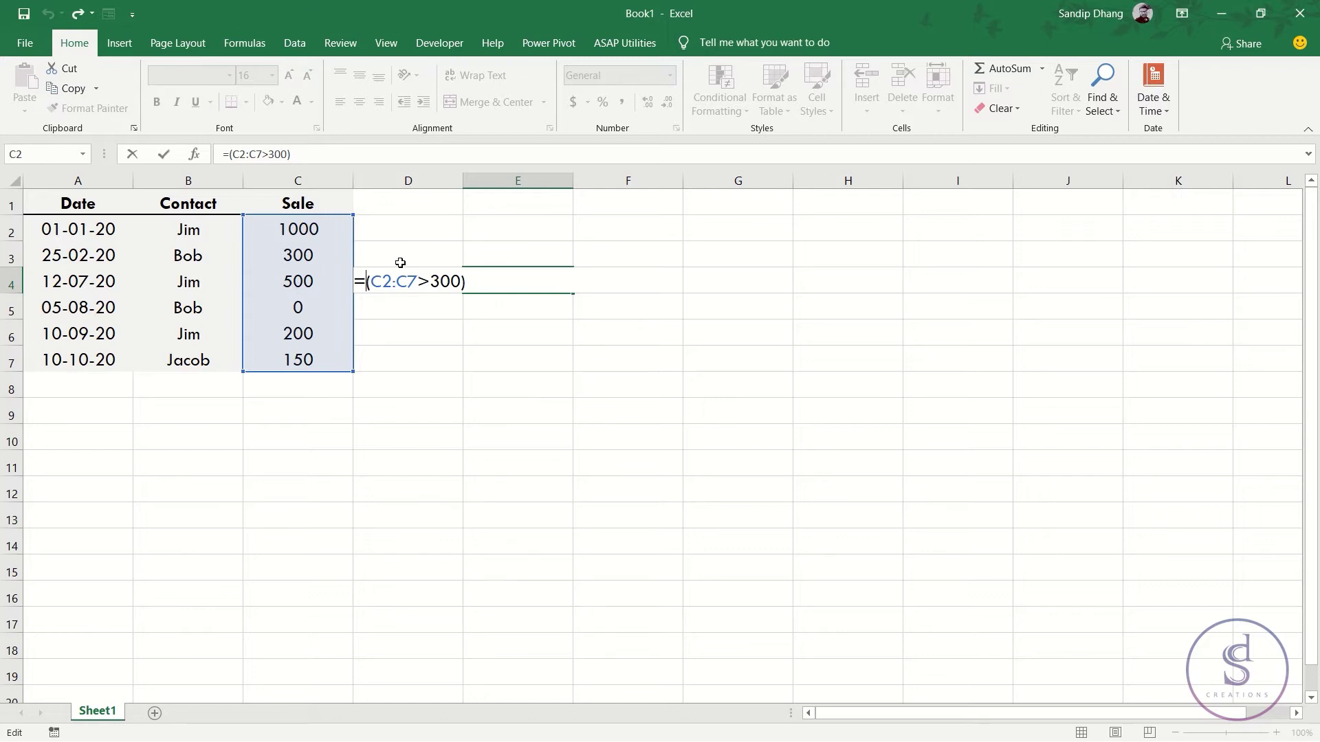
text(--)
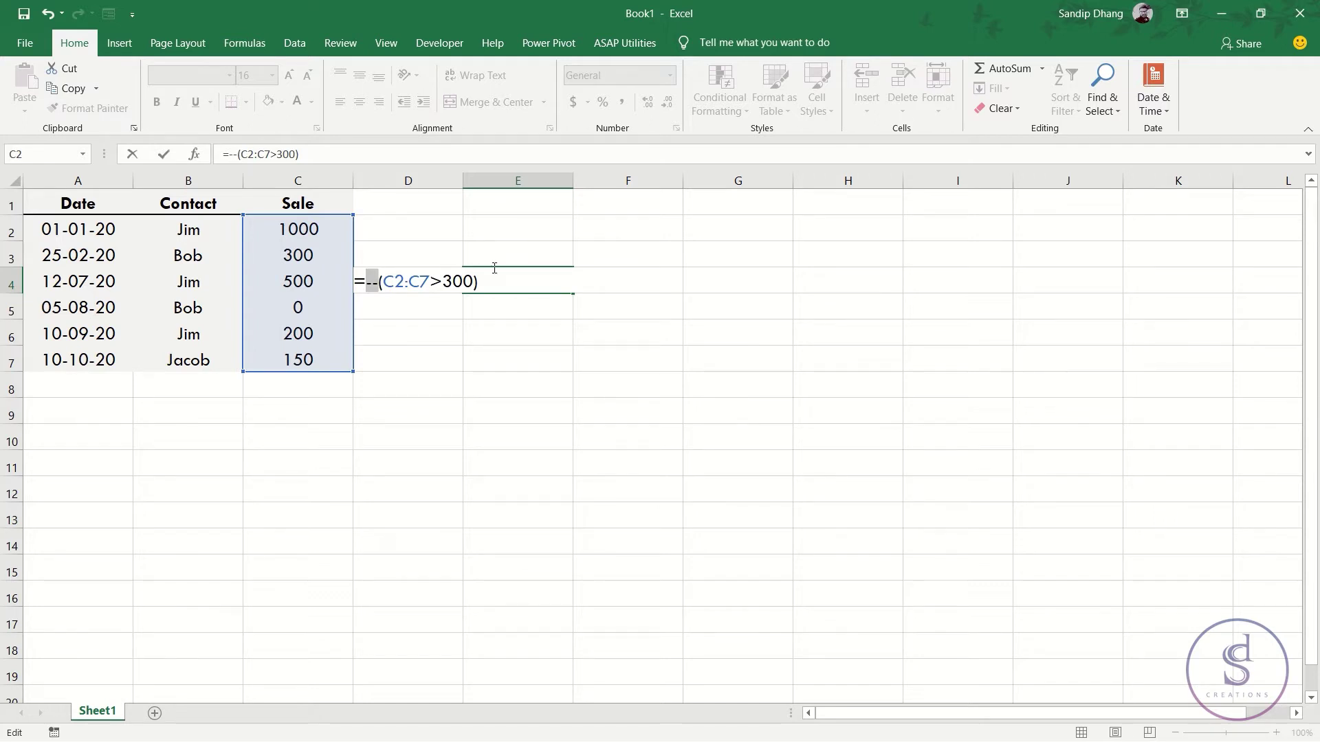
drag(480, 283, 277, 276)
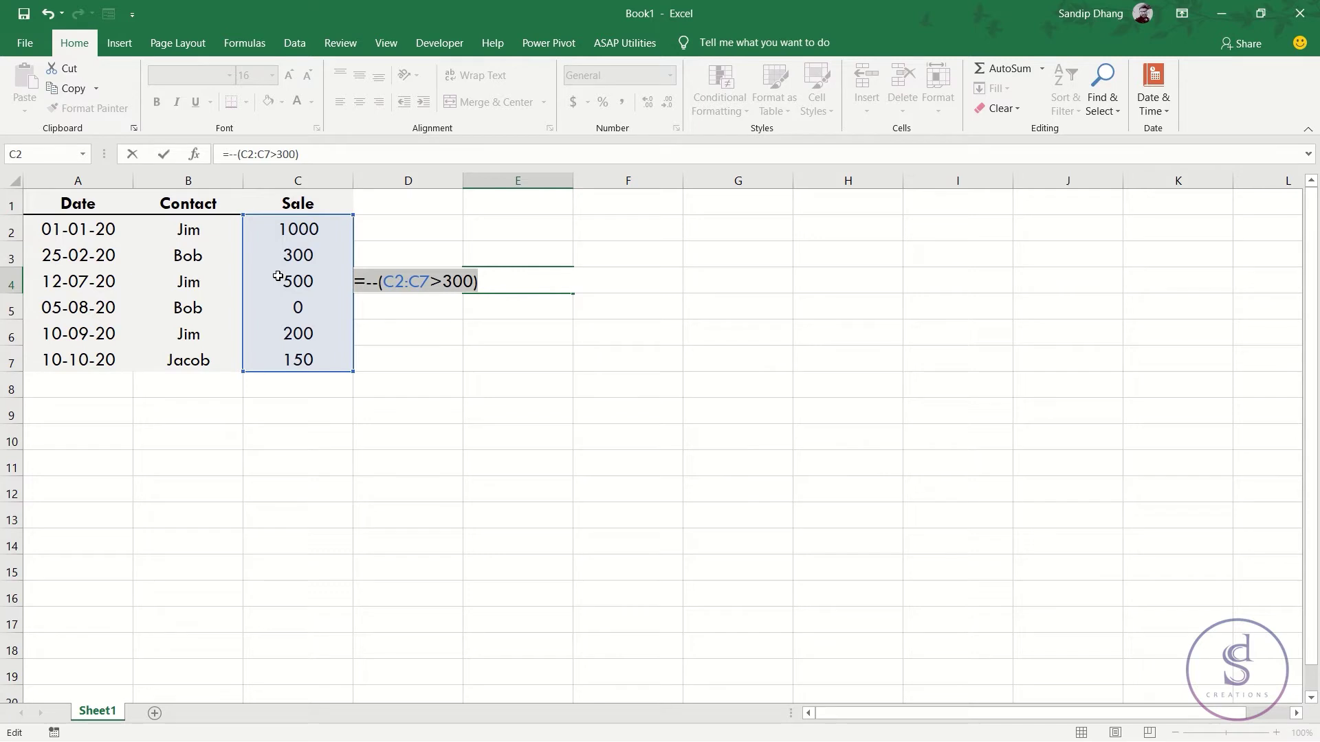
key(F9)
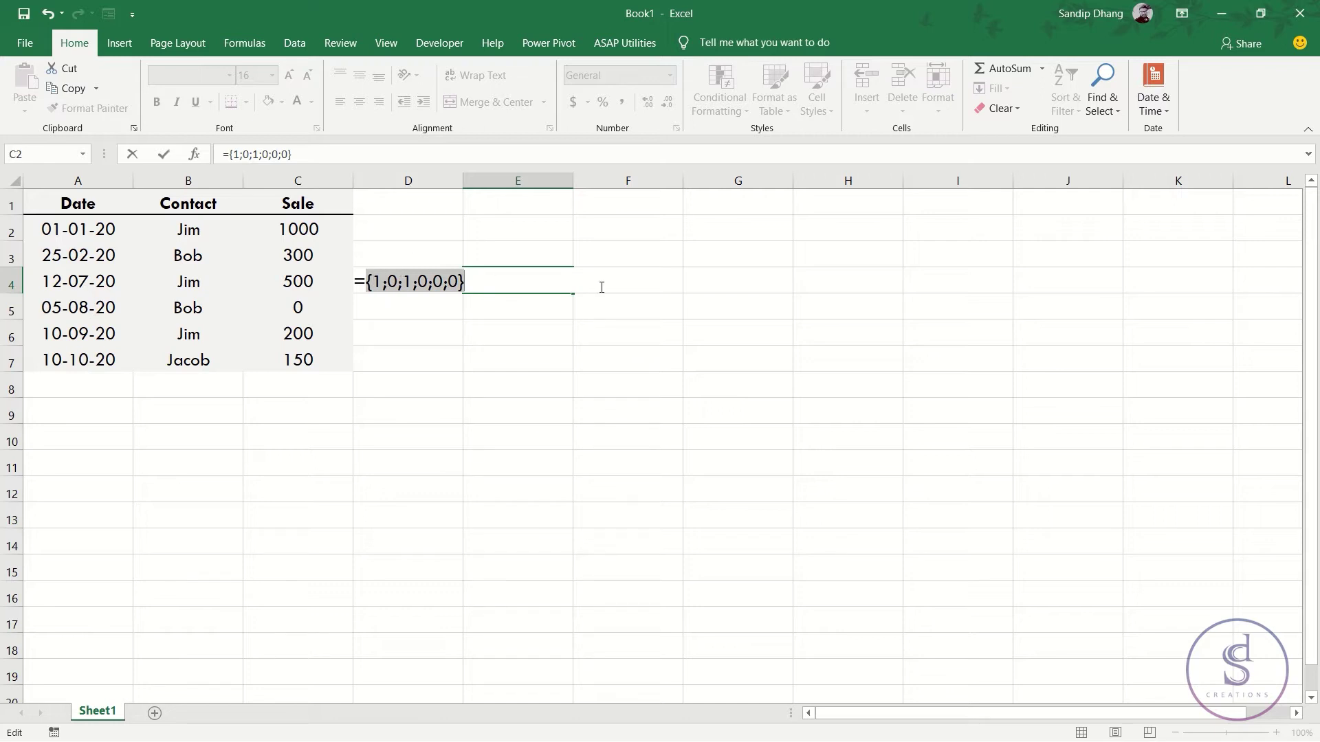
key(ctrl+z)
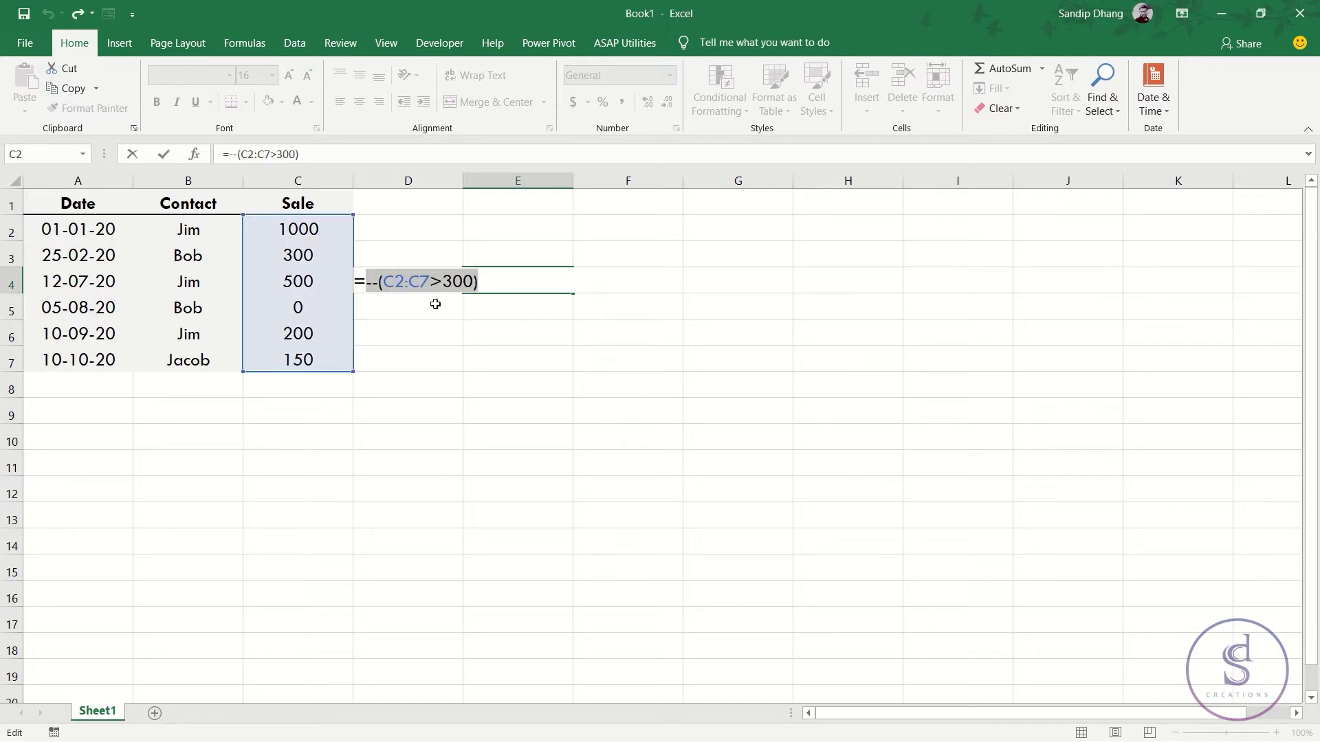
Step: Replace the double negative with 1* to make =1*(C2:C7>300), and evaluate it in place before restoring the expression
click(380, 283)
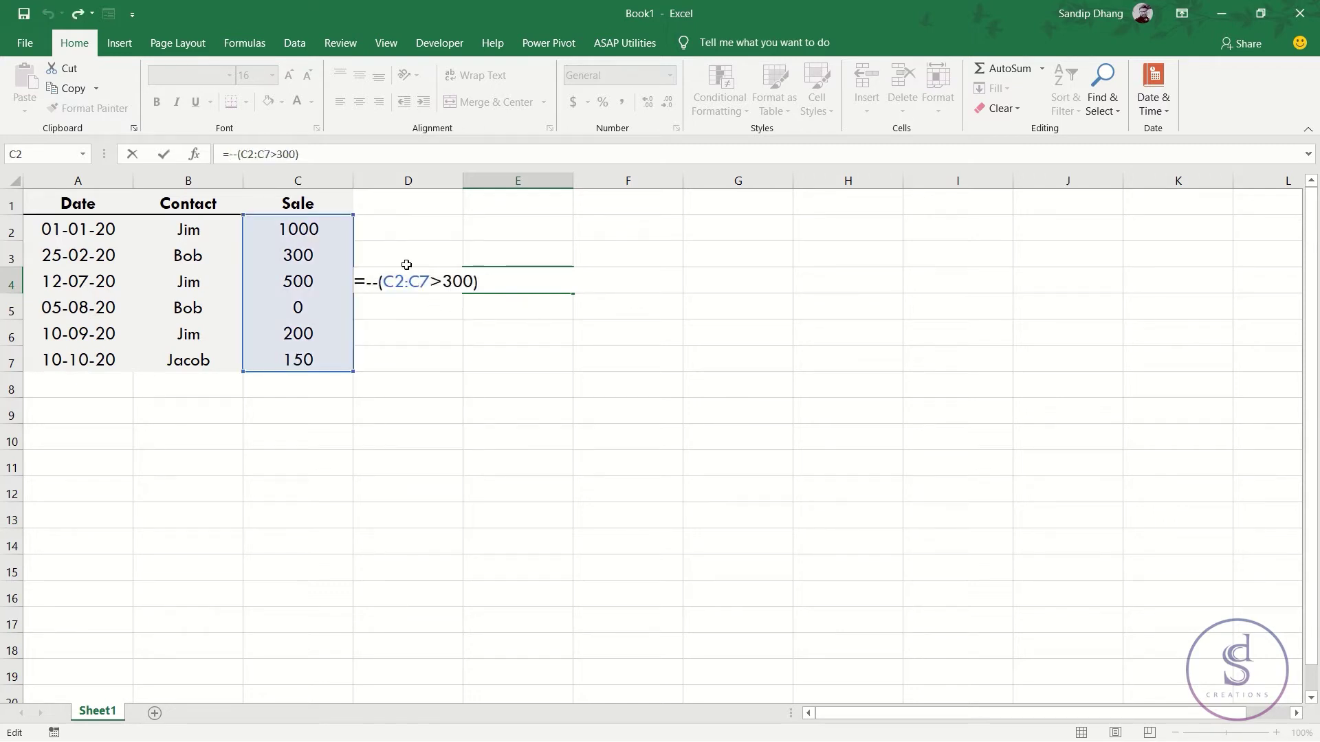
key(BackSpace)
key(BackSpace)
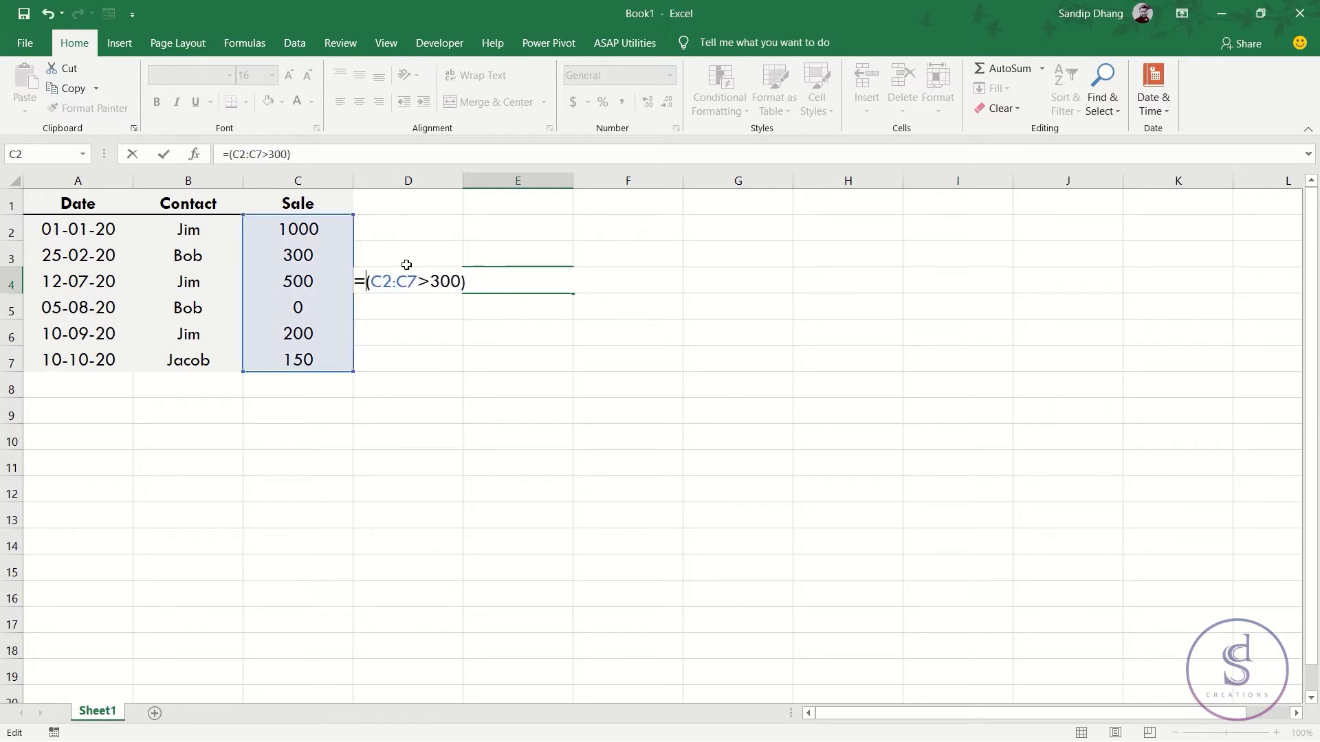
text(1)
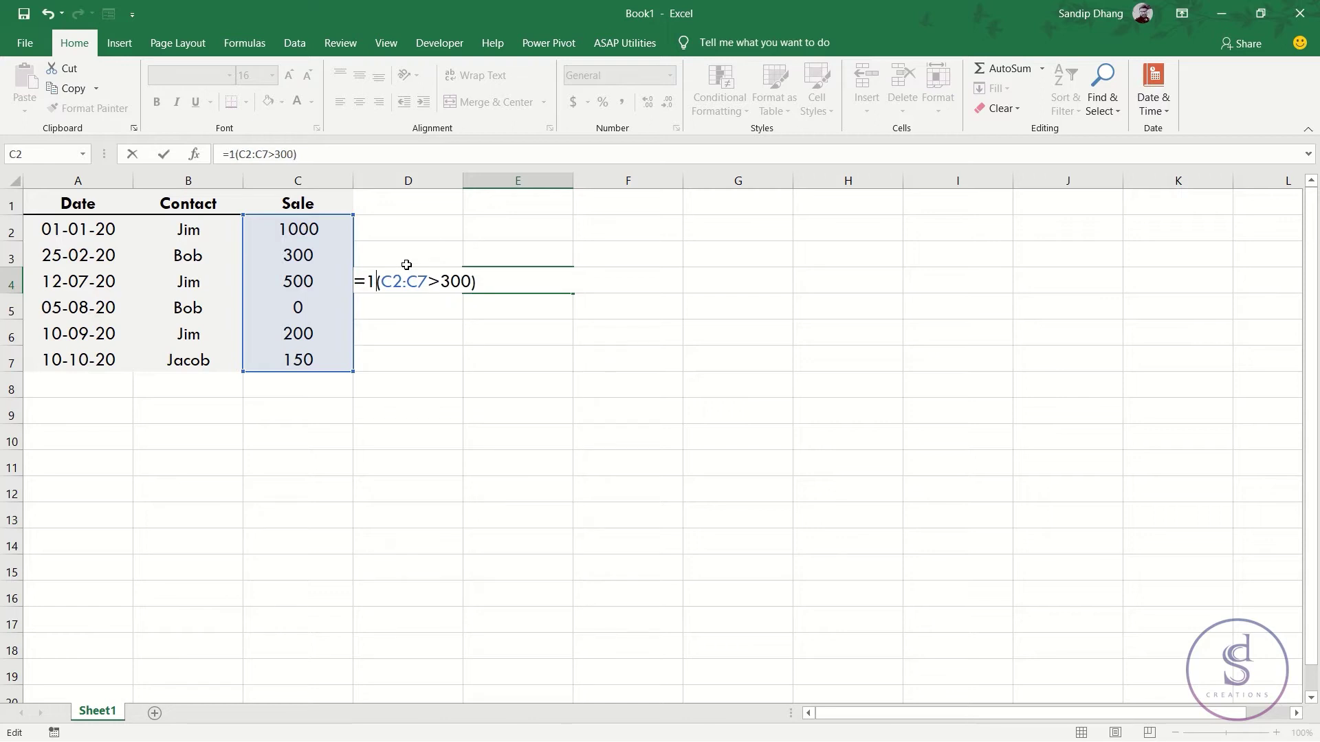
text(*)
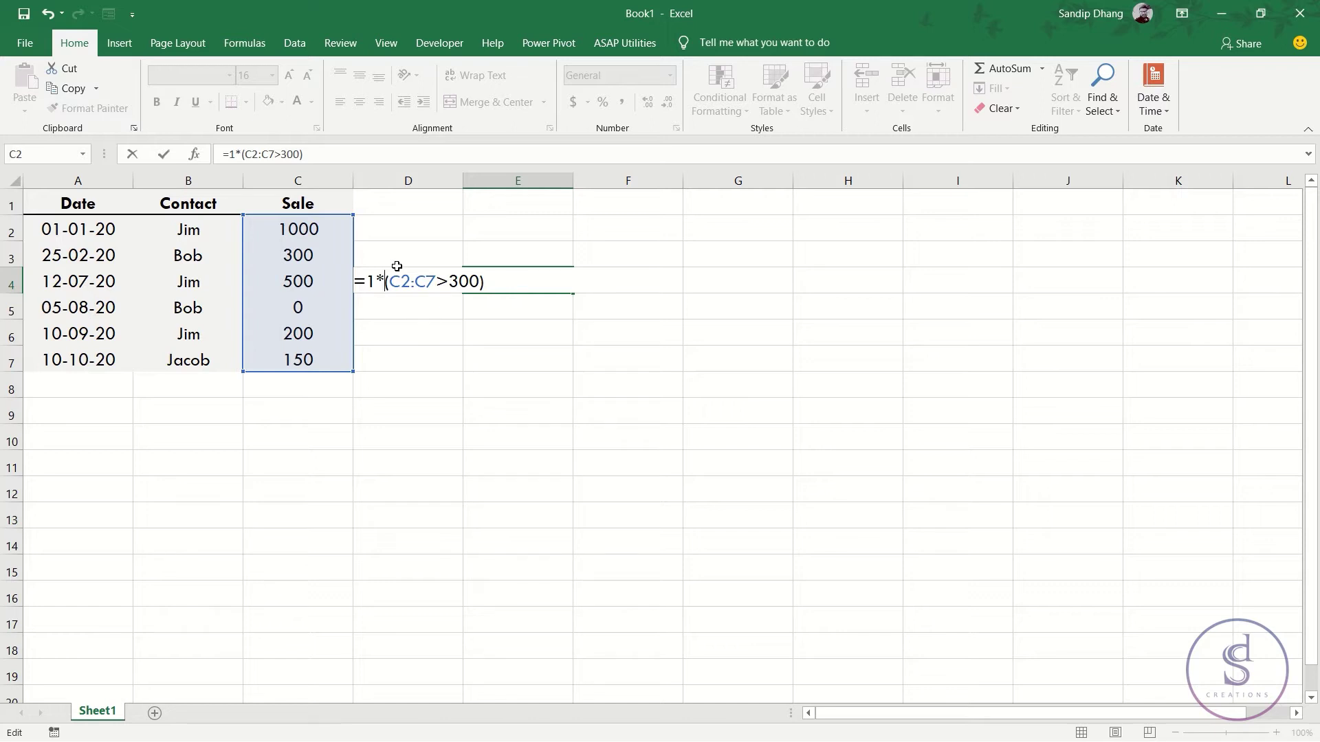
drag(481, 282, 345, 282)
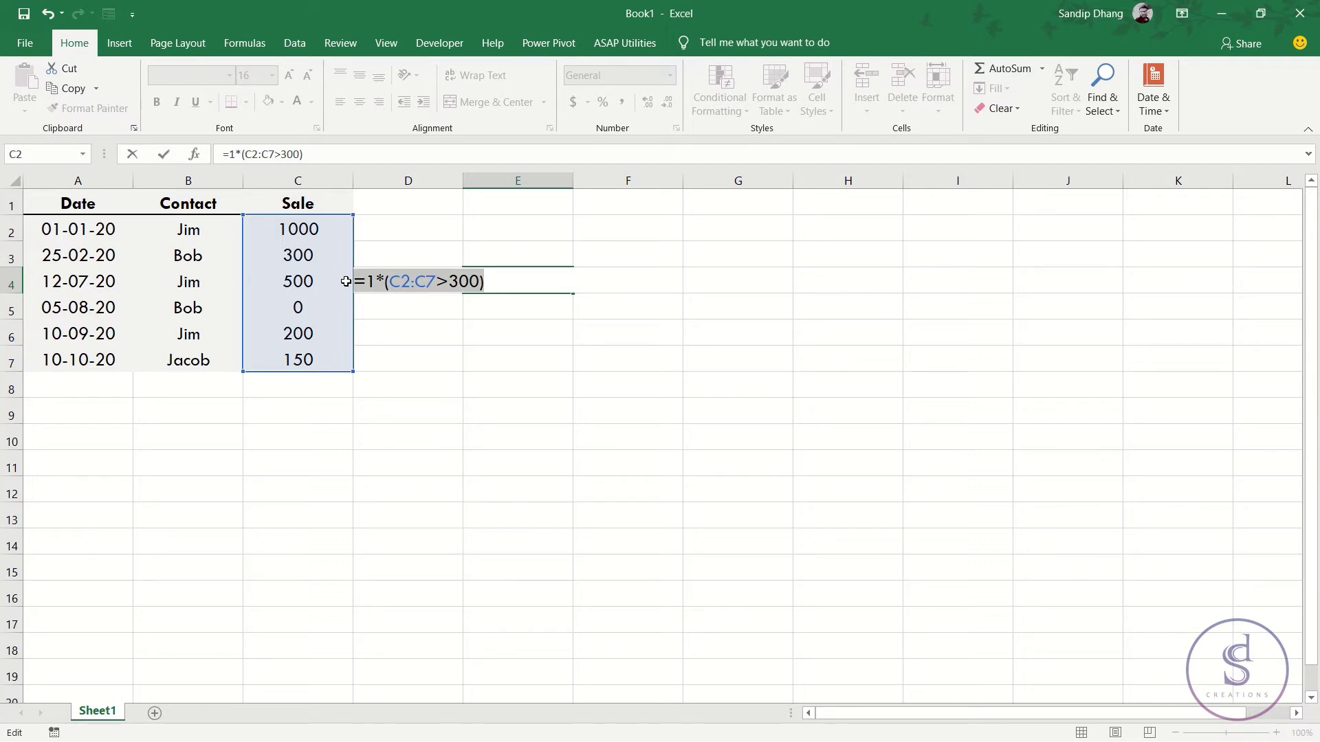
key(F9)
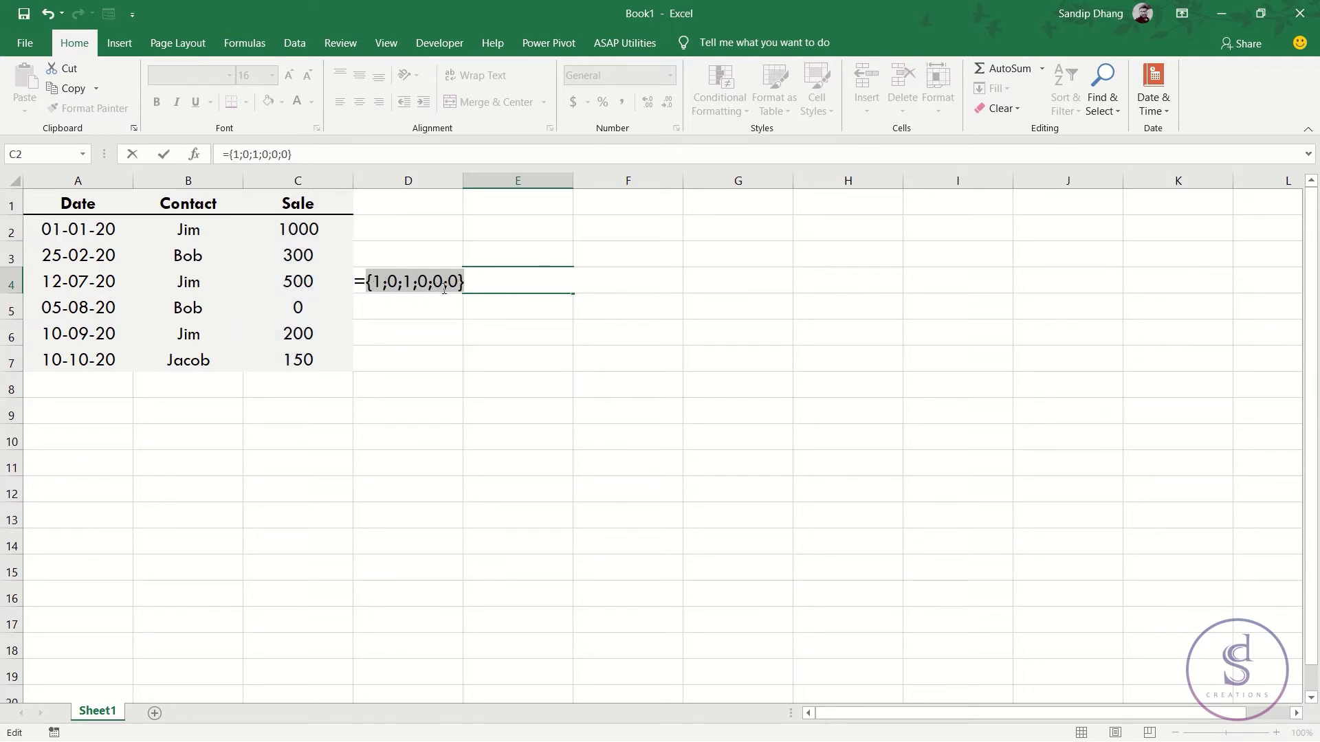
key(ctrl+z)
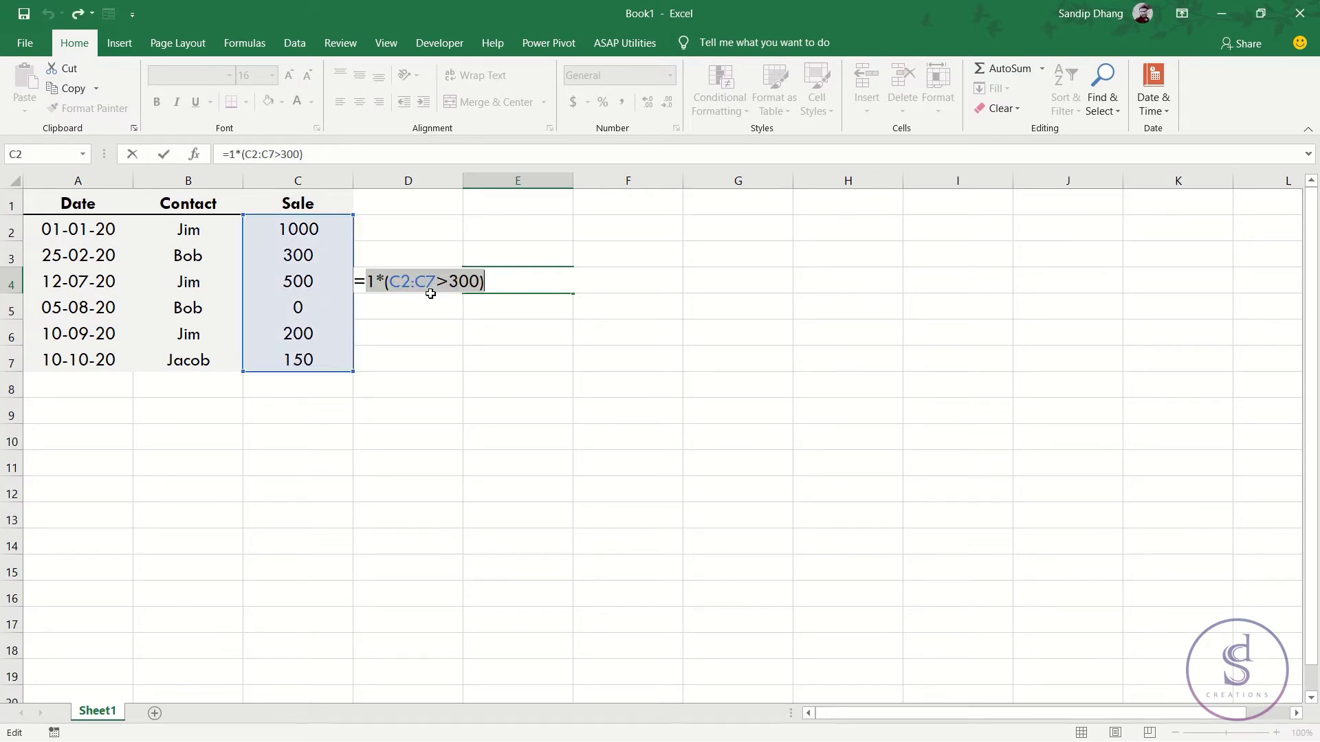
Step: Replace 1* with 0+ to make =0+(C2:C7>300), and evaluate it in place before restoring the expression
key(Left)
key(BackSpace)
key(BackSpace)
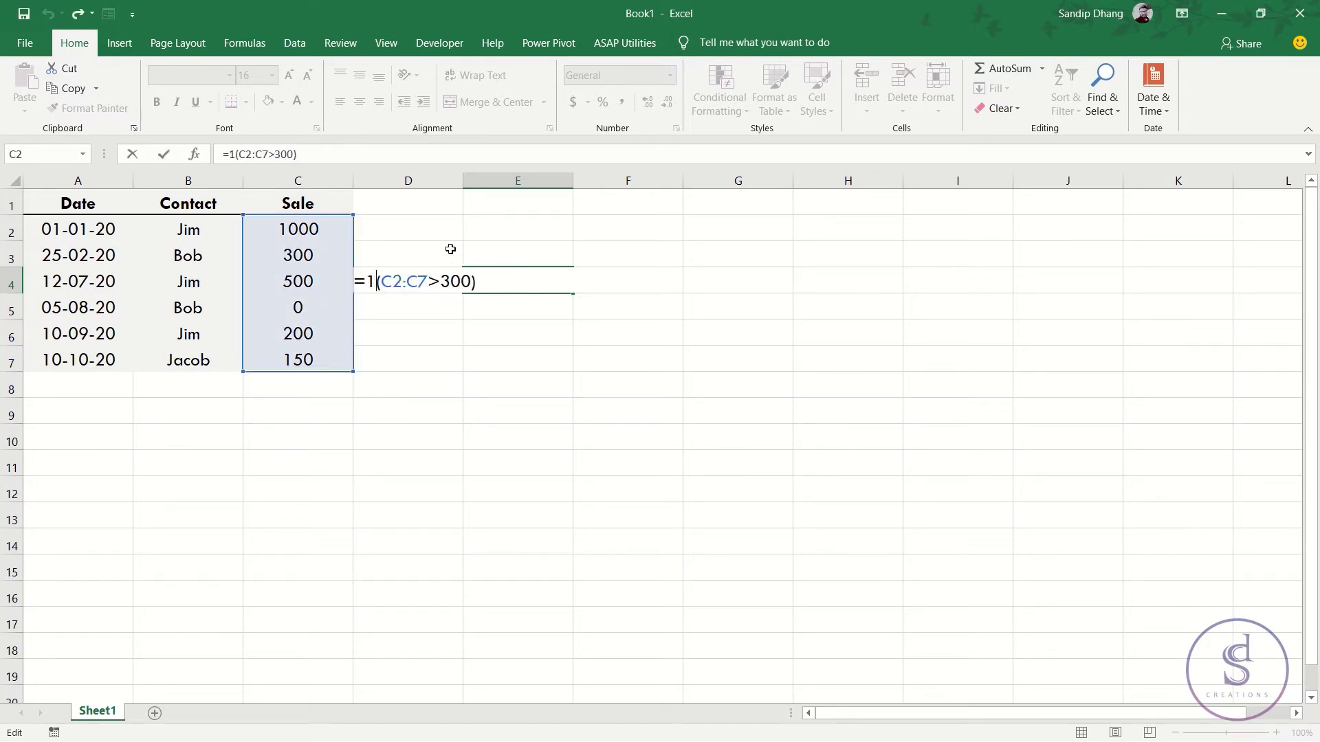
text(0+)
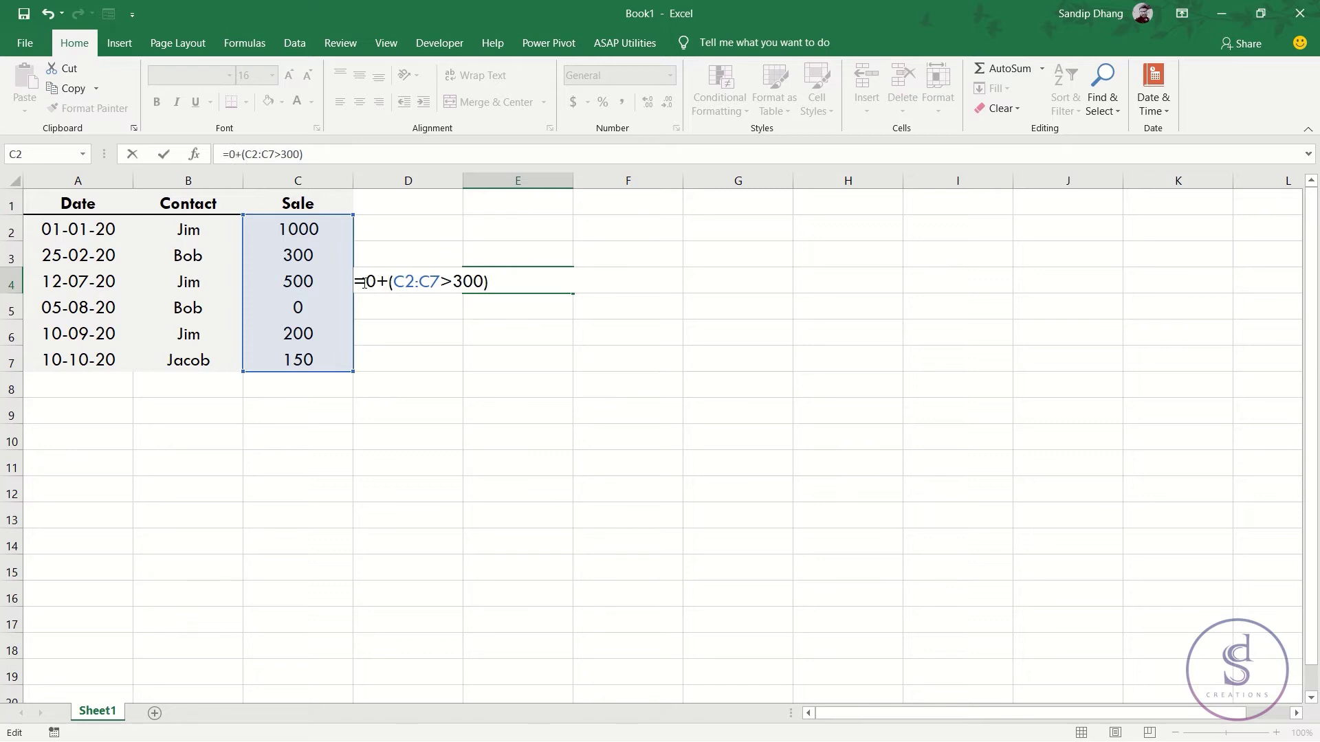
drag(363, 283, 584, 288)
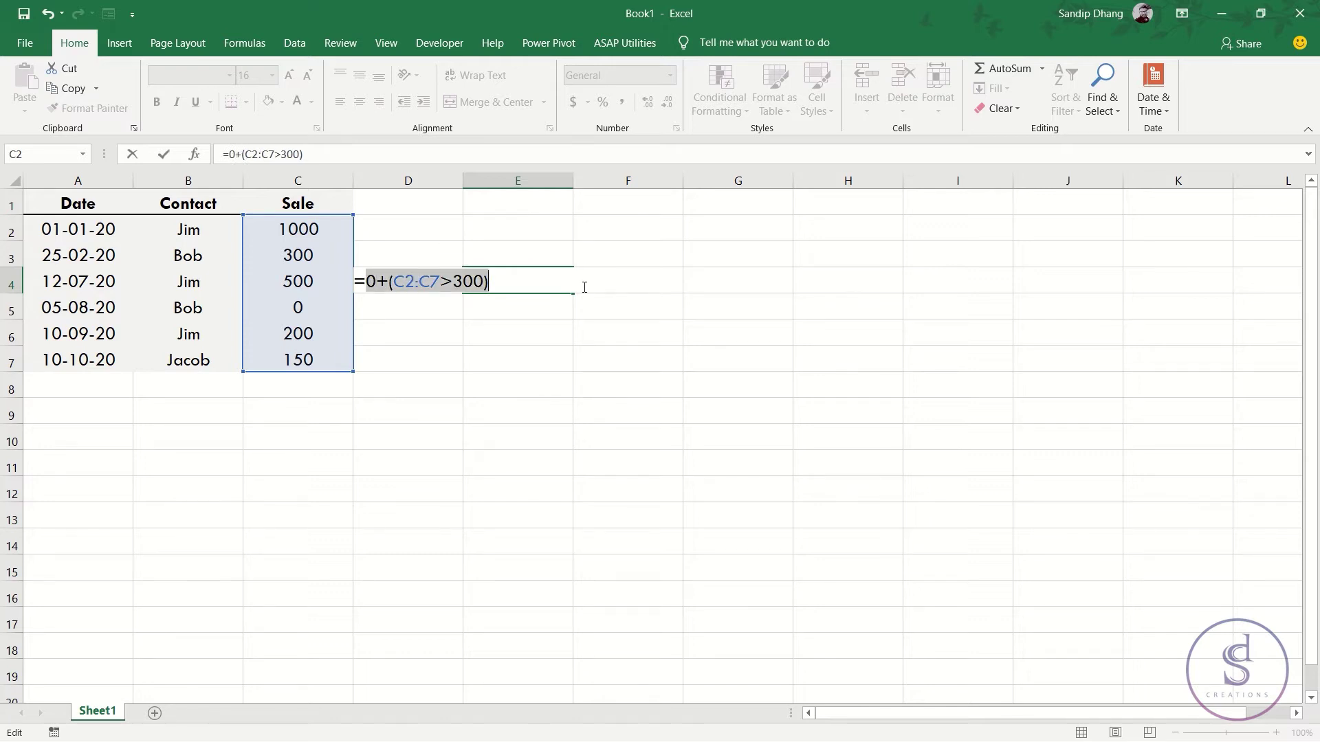
key(F9)
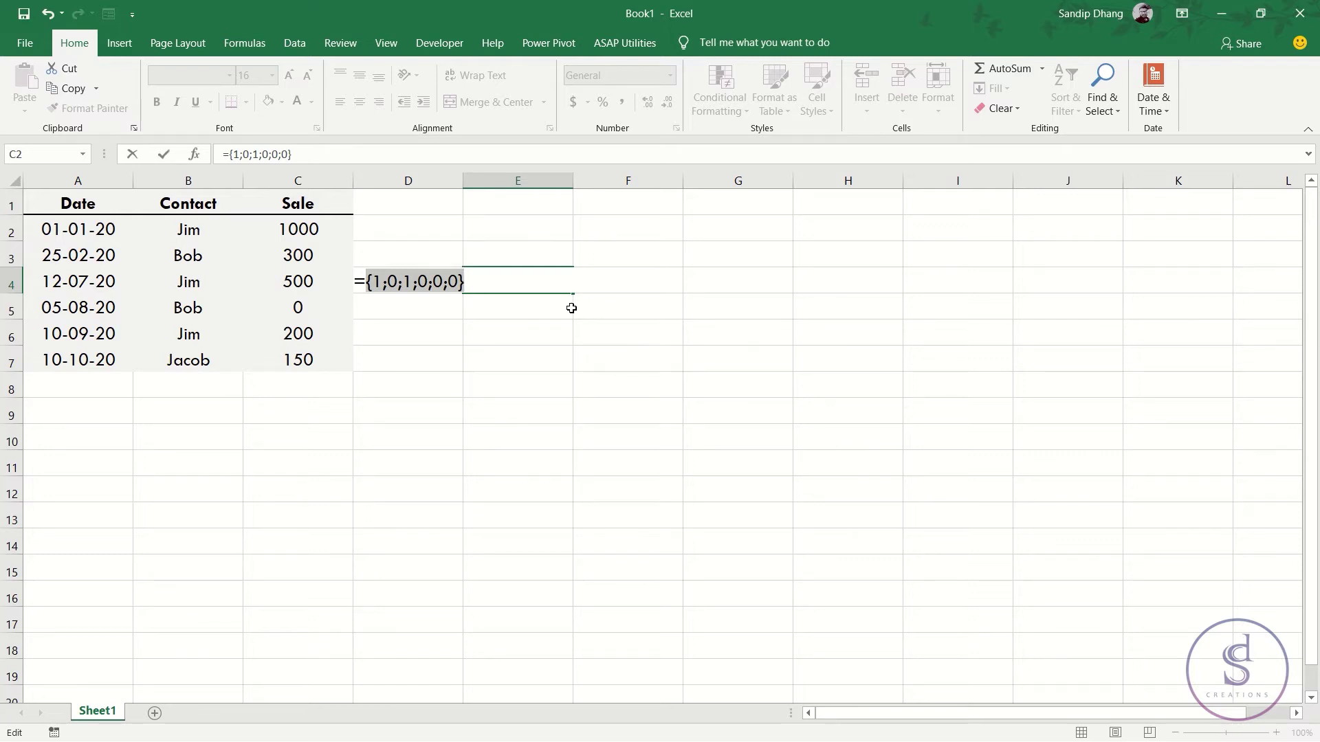
key(ctrl+z)
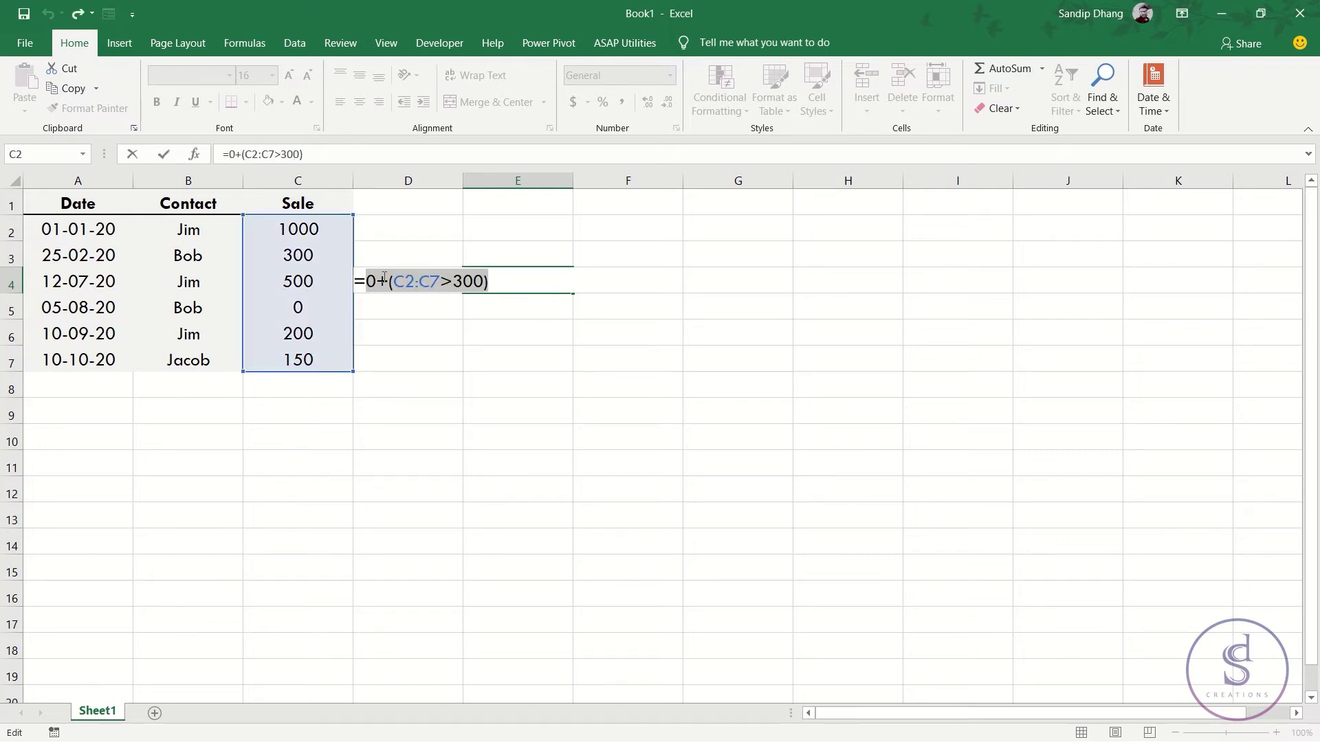
Step: Replace 0+ with an IF function around the test, making the formula =if((C2:C7>300),1,0)
click(388, 282)
key(BackSpace)
key(BackSpace)
text(if()
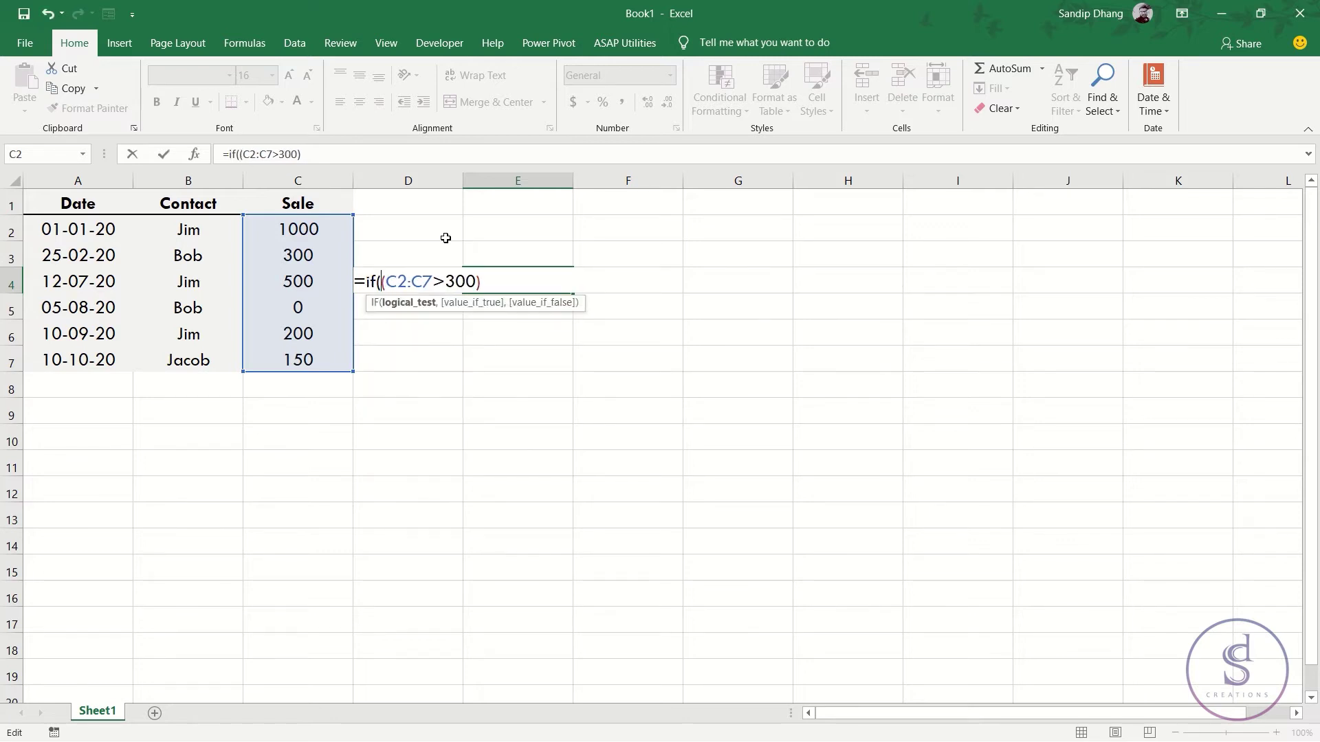
text(,1,0)
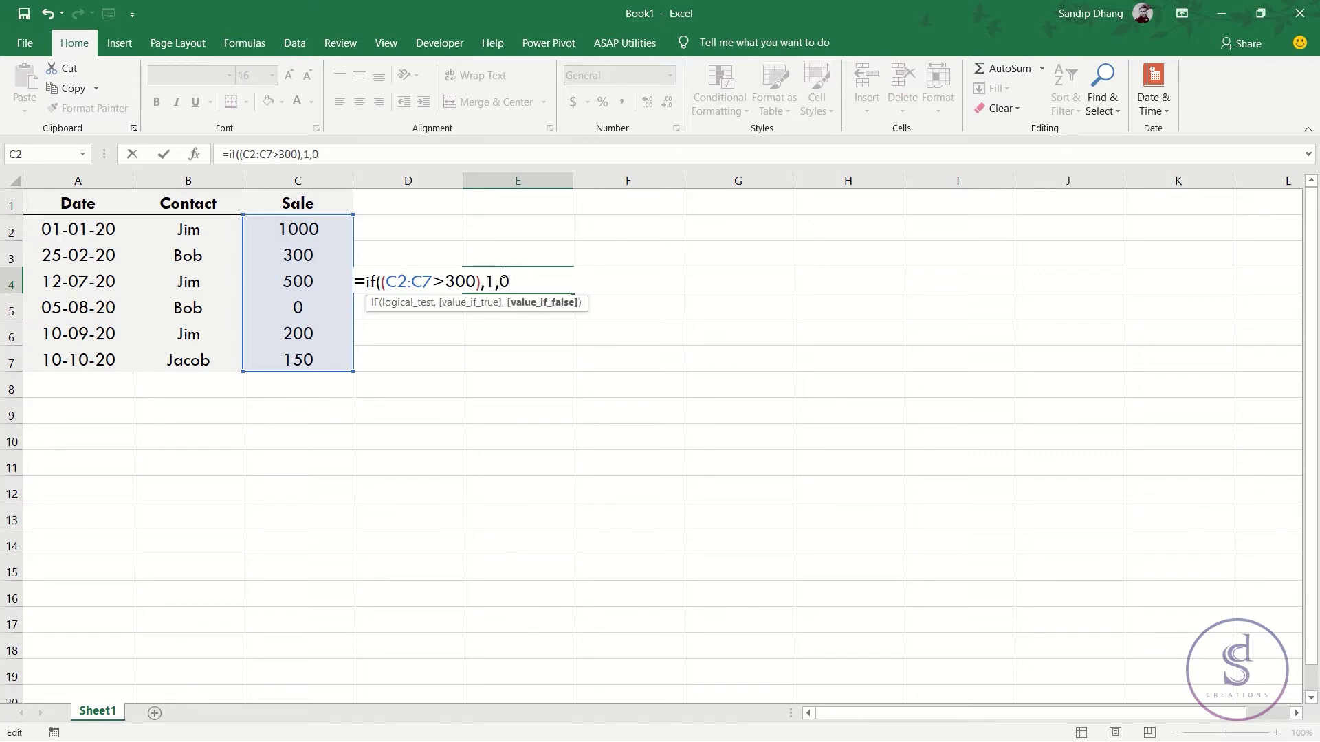
text())
Step: Evaluate the whole IF expression in place to inspect its array, and restore the formula
drag(517, 281, 314, 281)
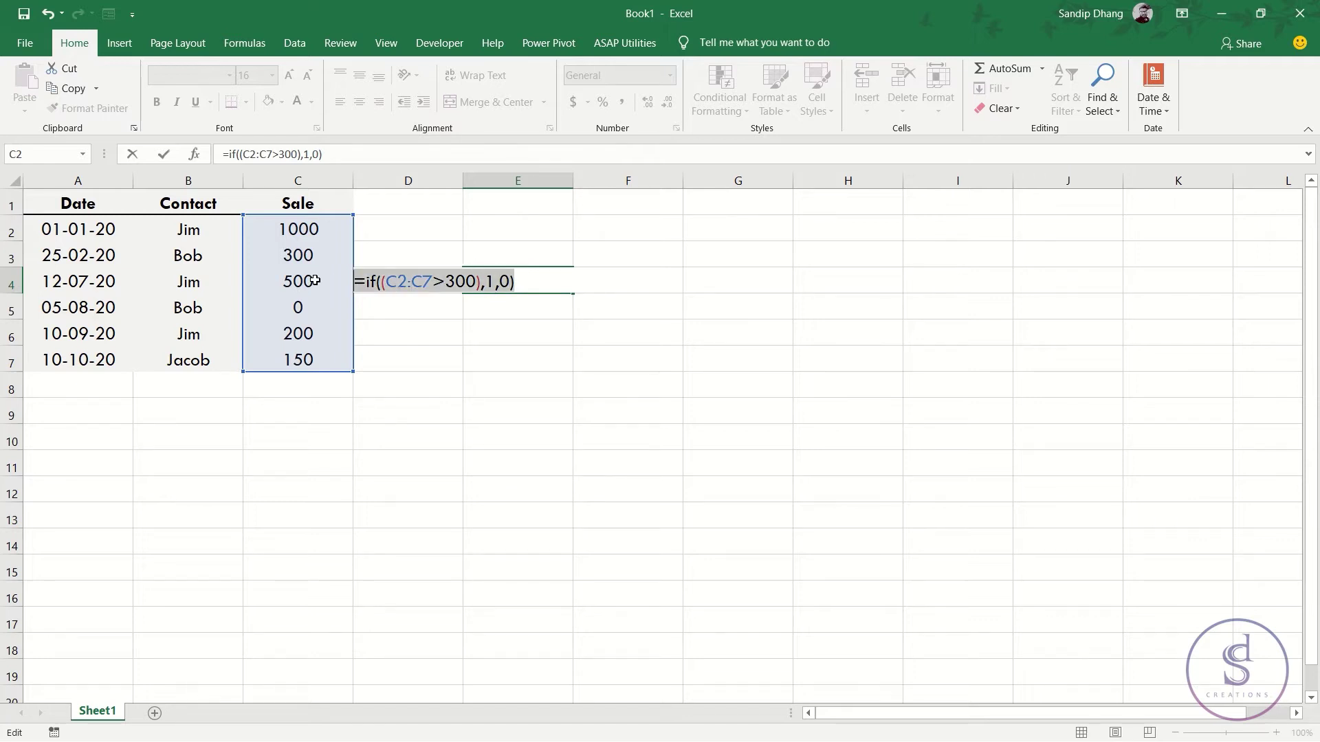
key(F9)
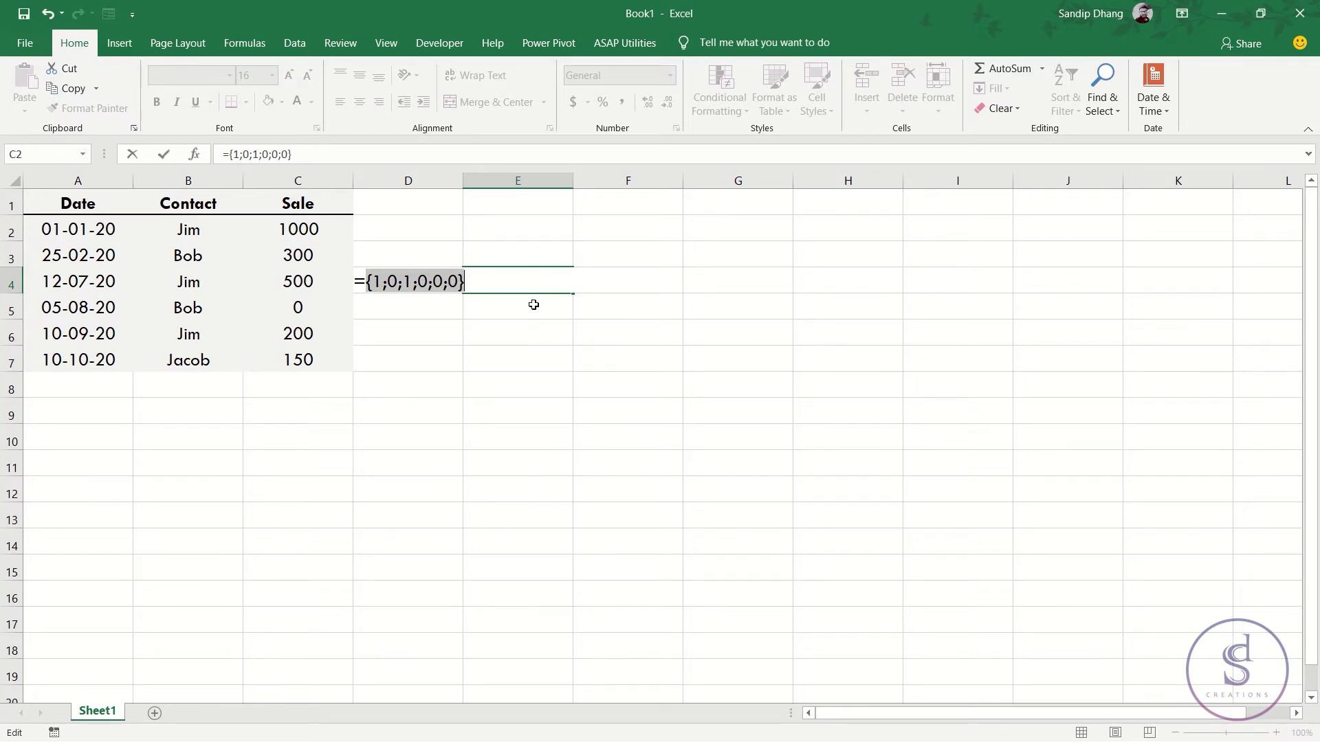
key(ctrl+z)
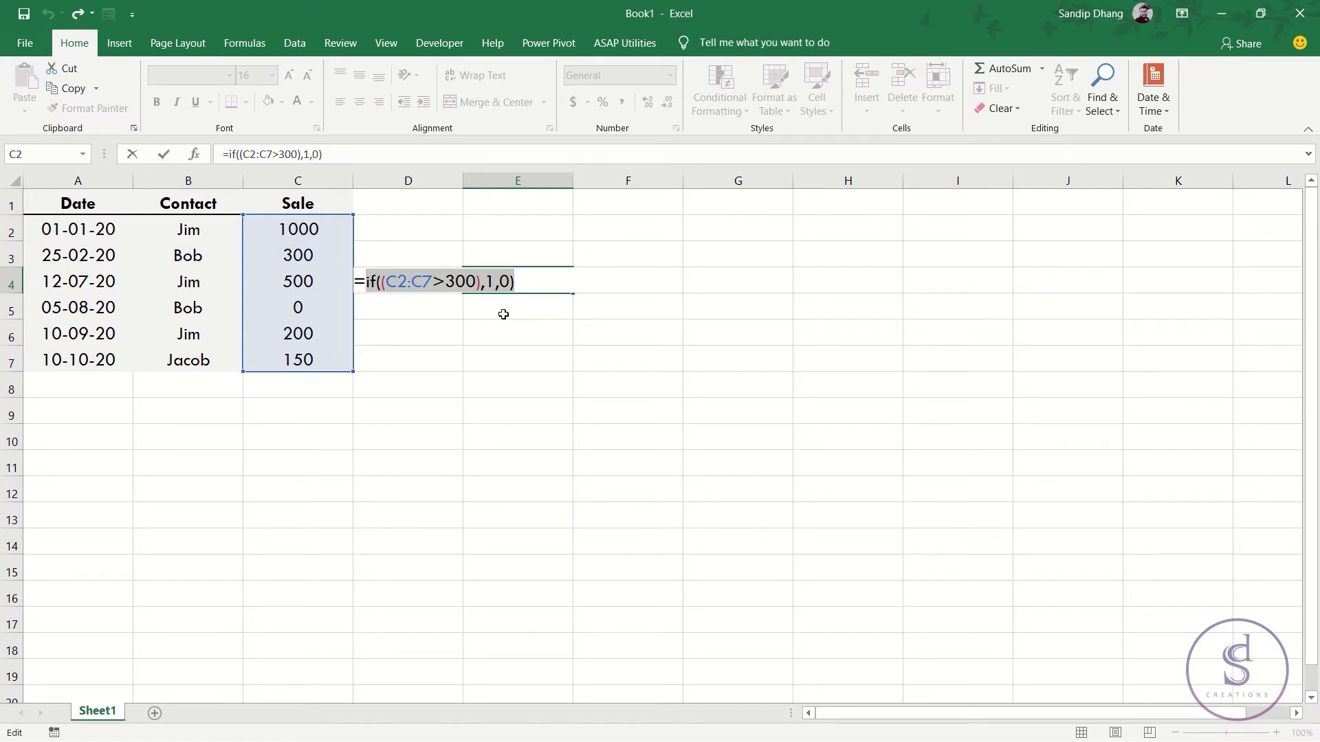
key(F9)
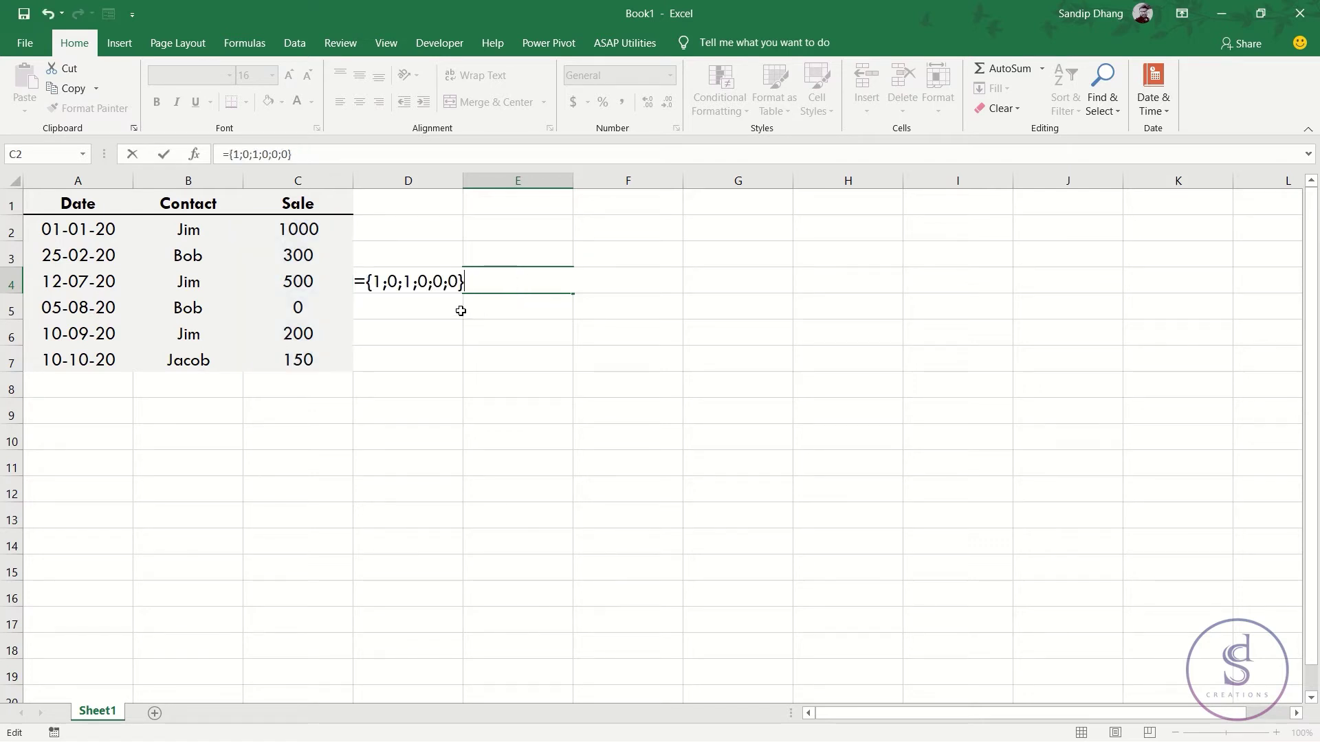
key(ctrl+z)
click(528, 279)
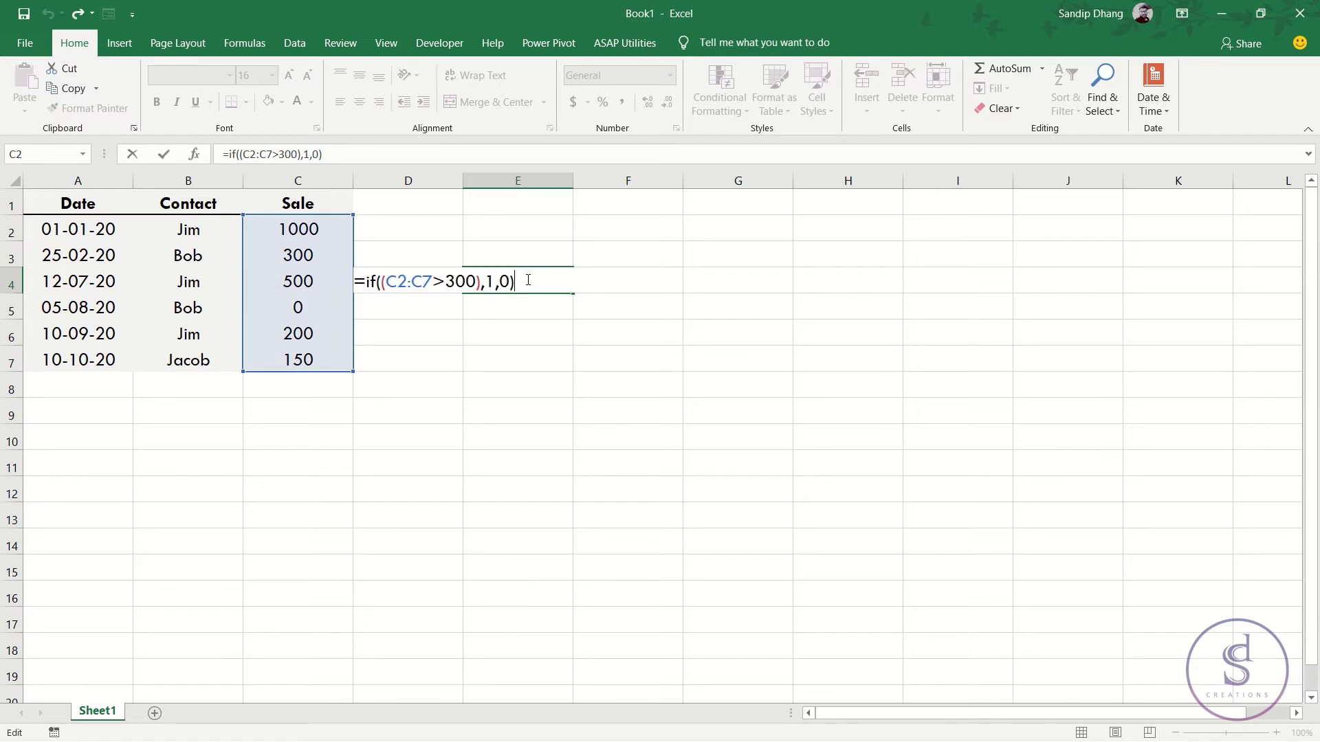
Step: Replace the IF wrapper with 1/ in front of the sales test, making the formula =1/(C2:C7>300)
key(BackSpace)
key(BackSpace)
key(BackSpace)
key(BackSpace)
key(BackSpace)
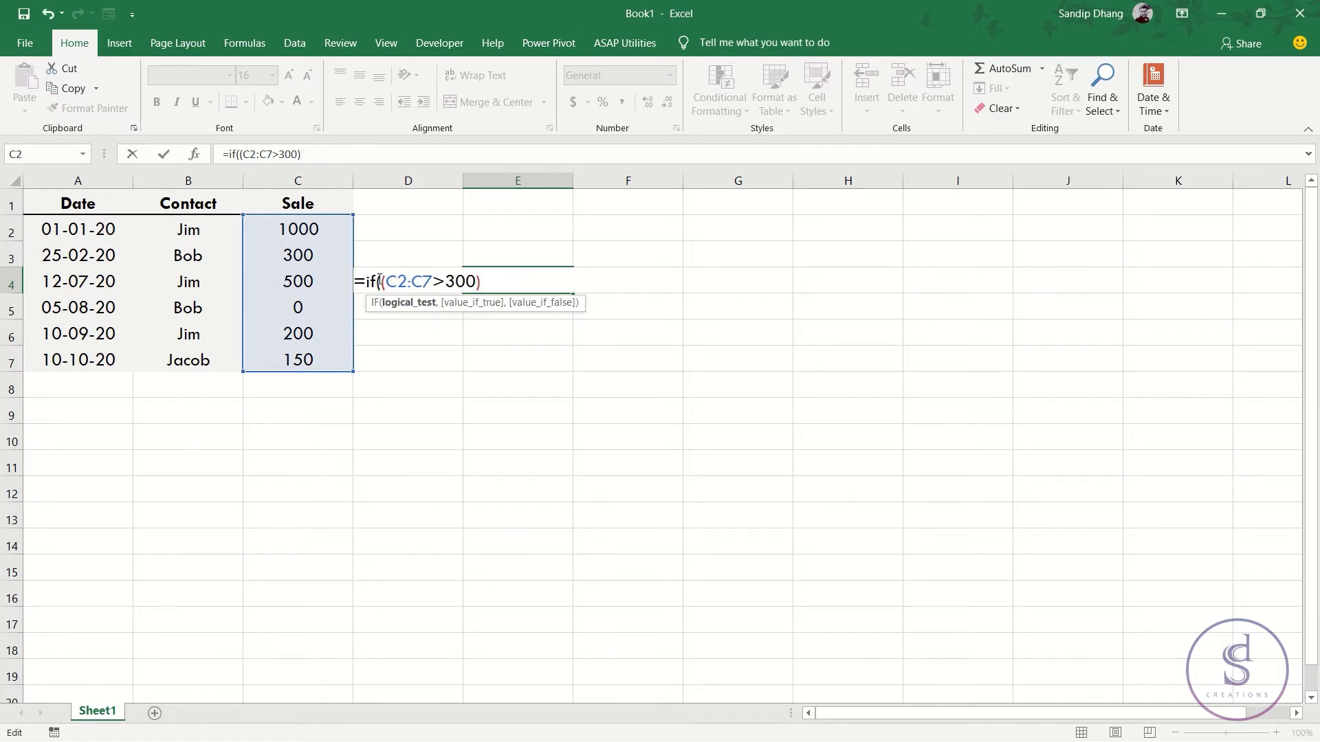
drag(379, 282, 365, 281)
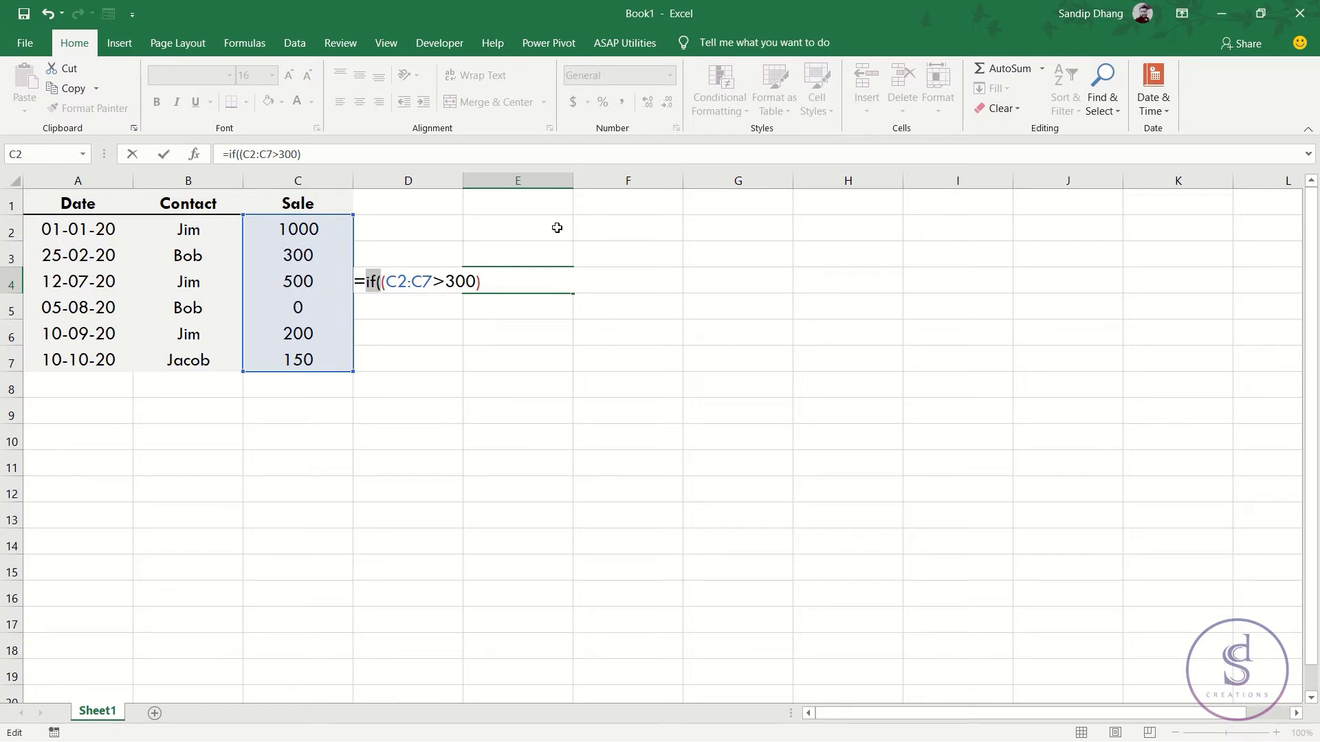
key(Delete)
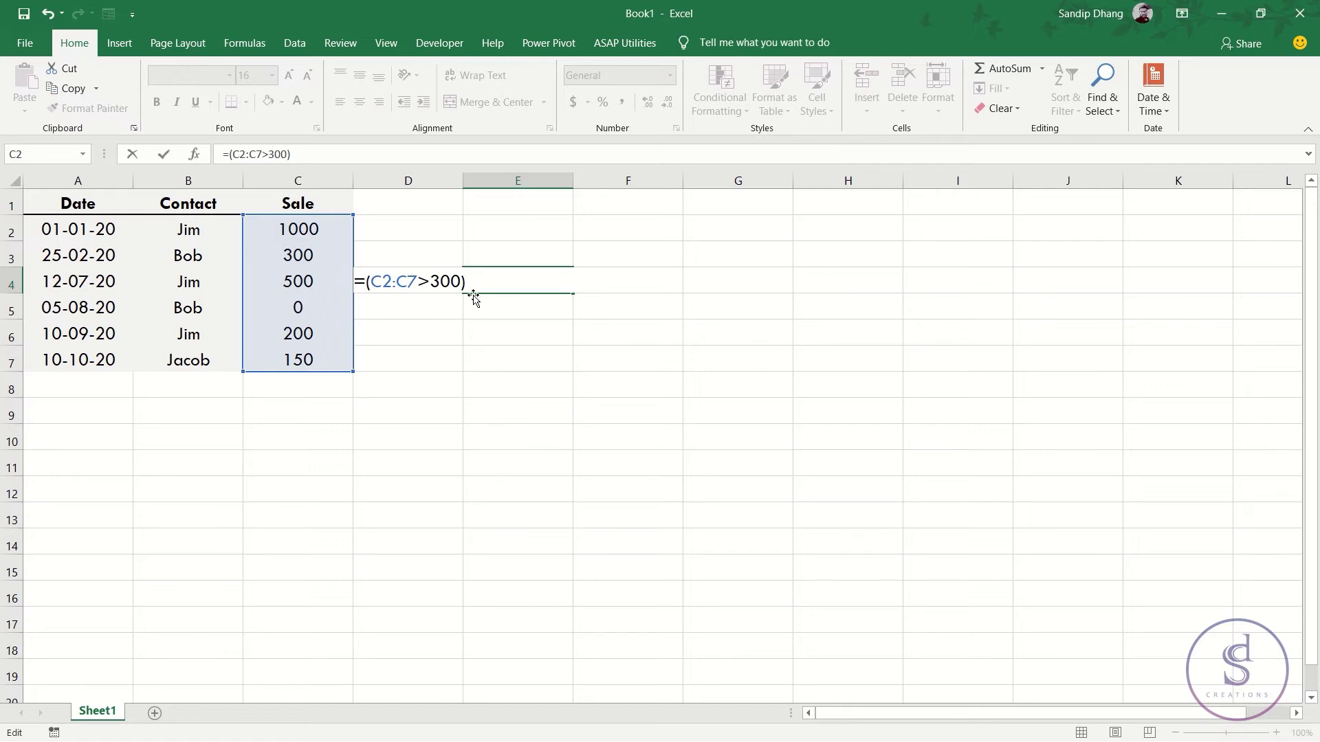
text(1/)
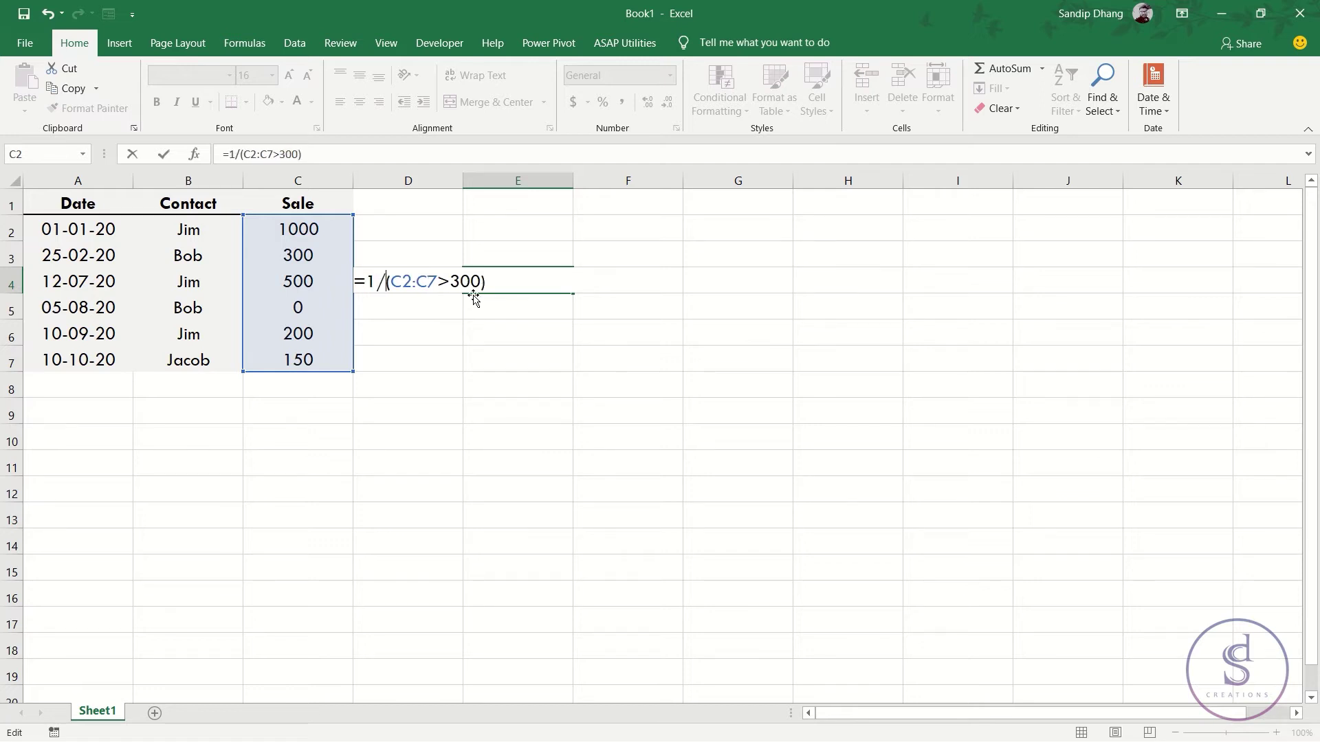
Step: Evaluate the whole 1/ expression in place to inspect its array, restore it, and discard the cell entry
drag(508, 283, 319, 255)
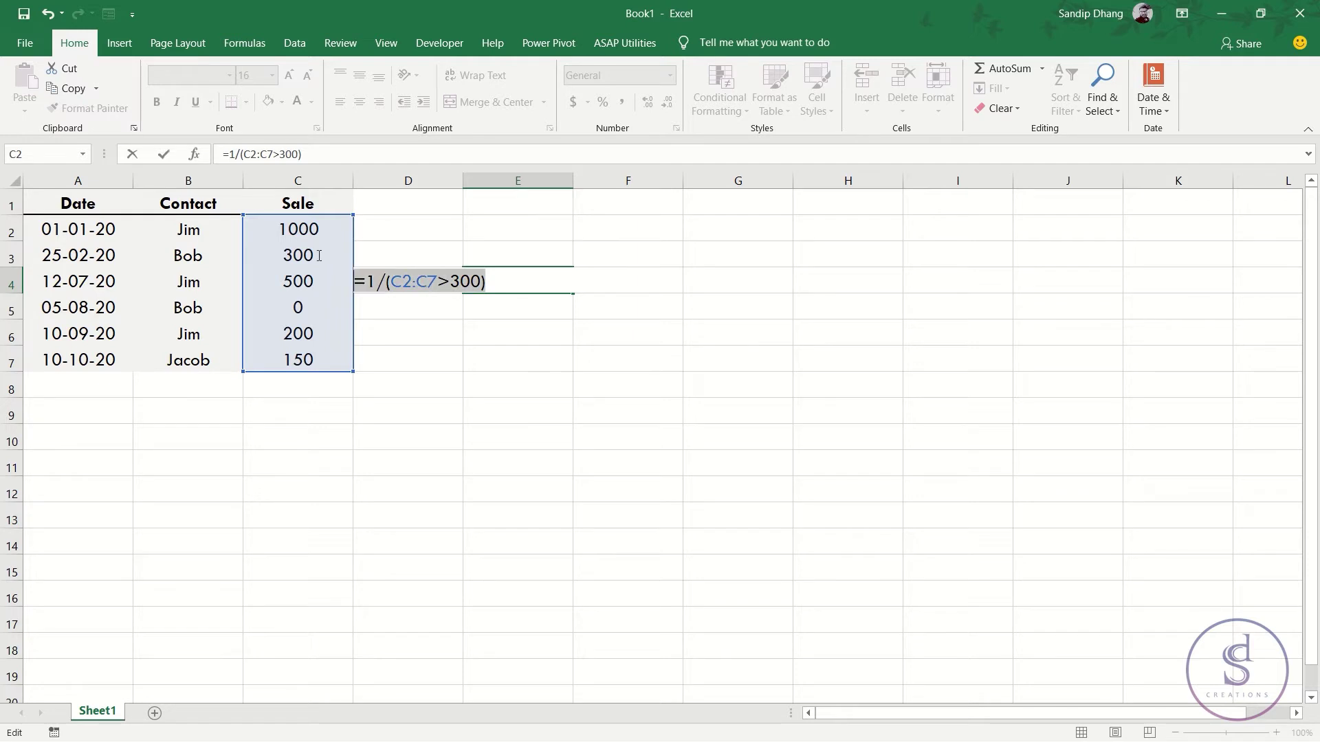
key(F9)
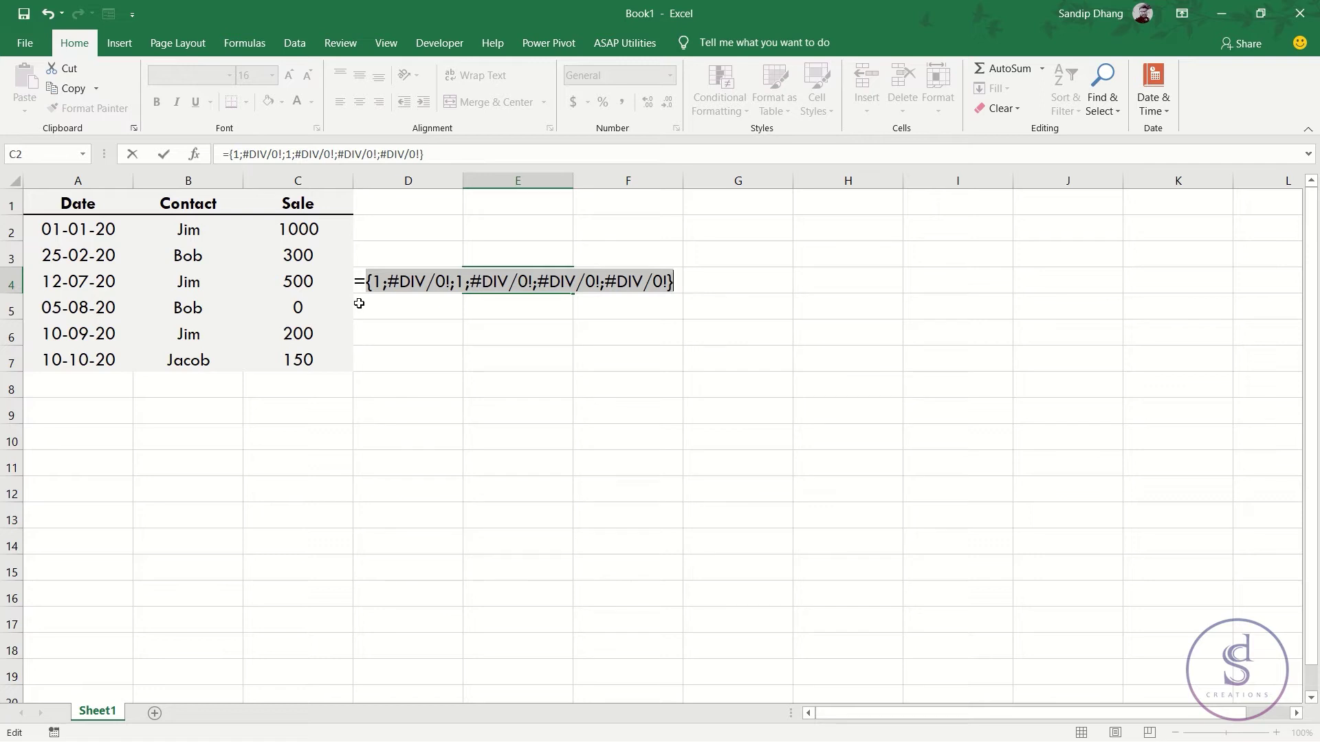
key(ctrl+z)
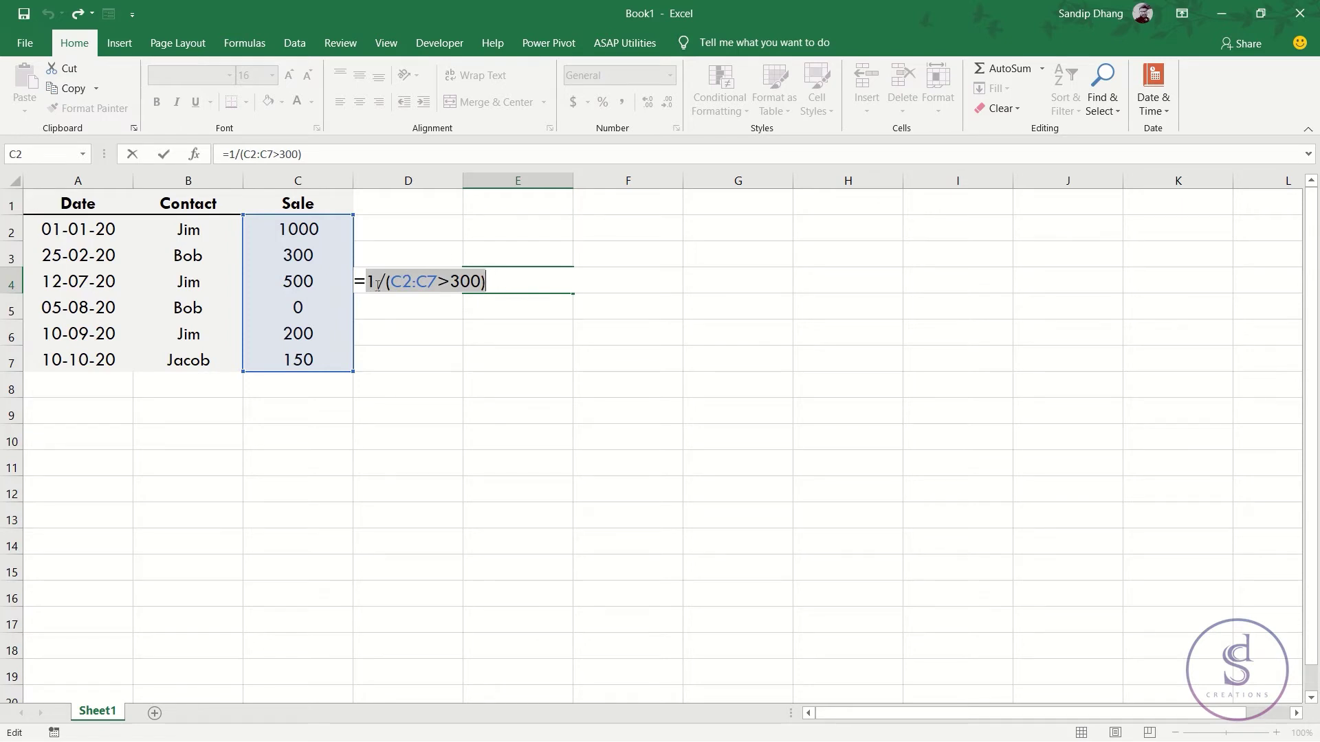
key(Escape)
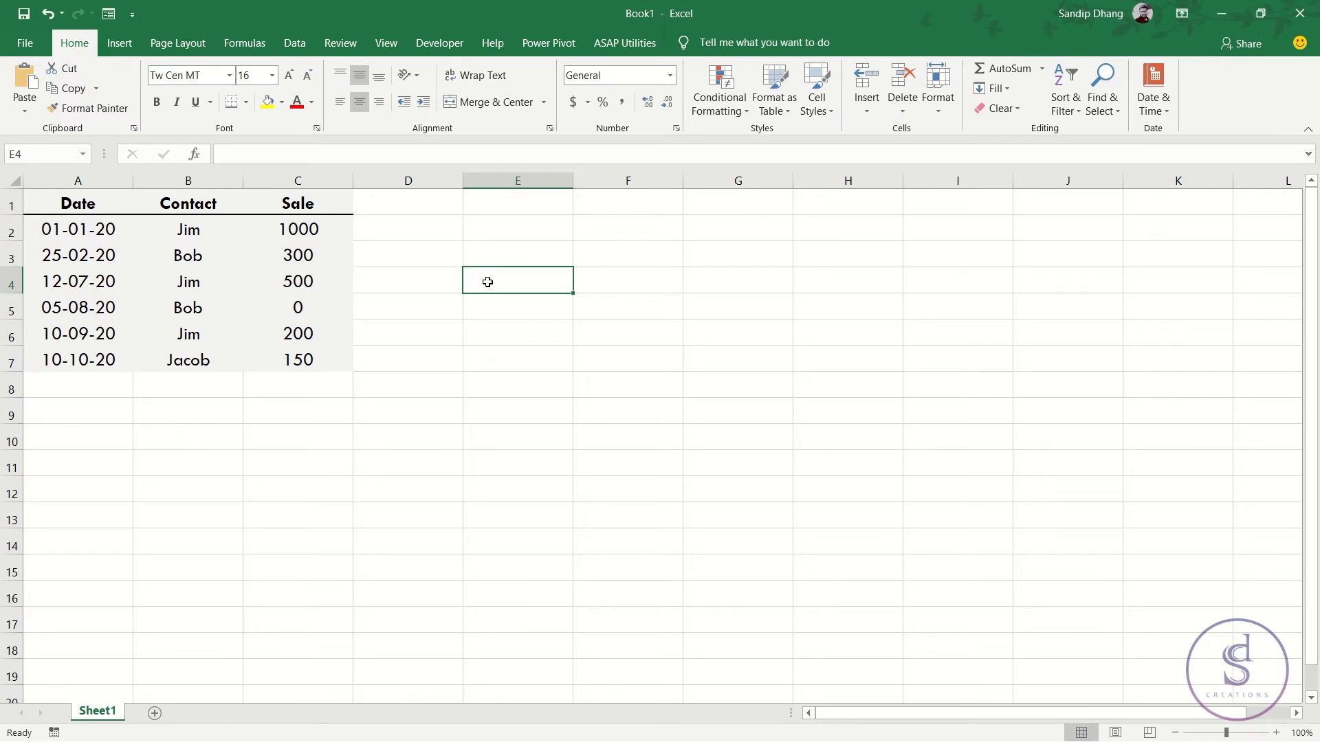
Step: Start a list of conversion methods with -- in E4, accepting the suggested correction, and 0+ in E5
text(--)
key(Return)
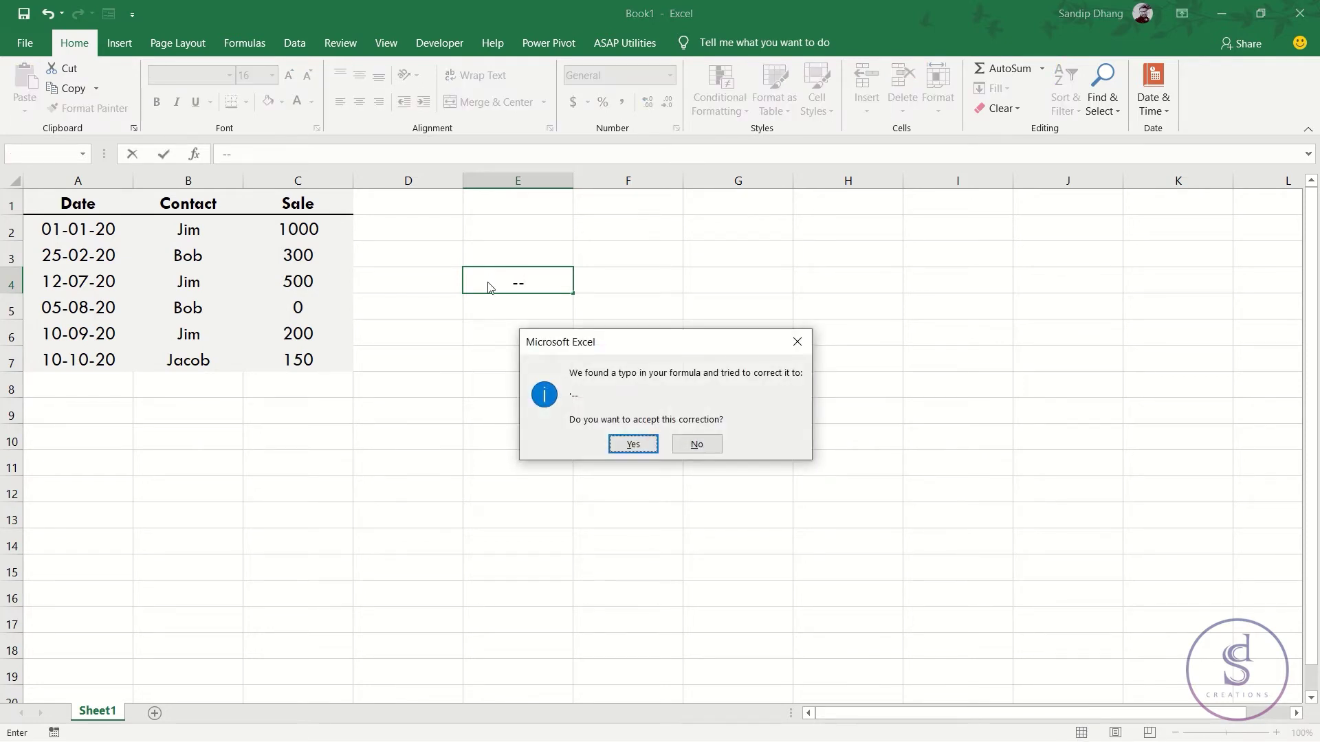
key(Return)
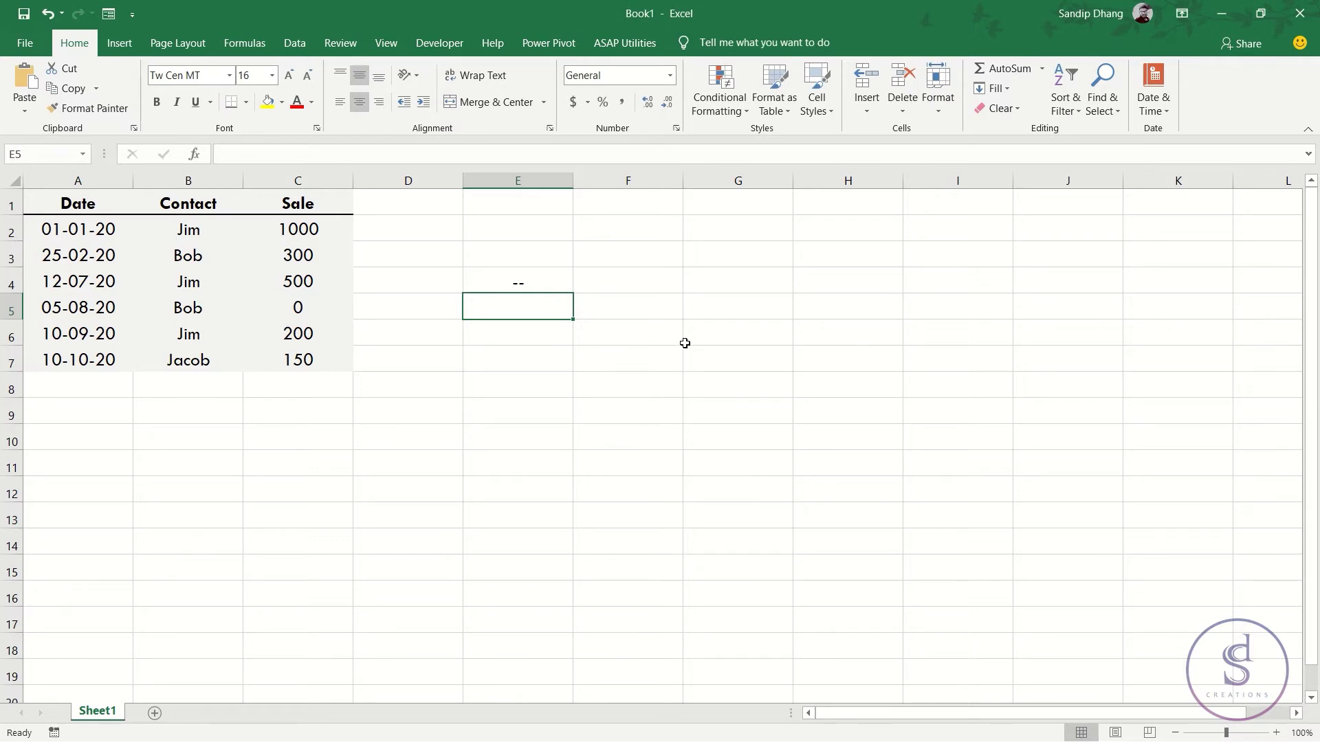
text(0*)
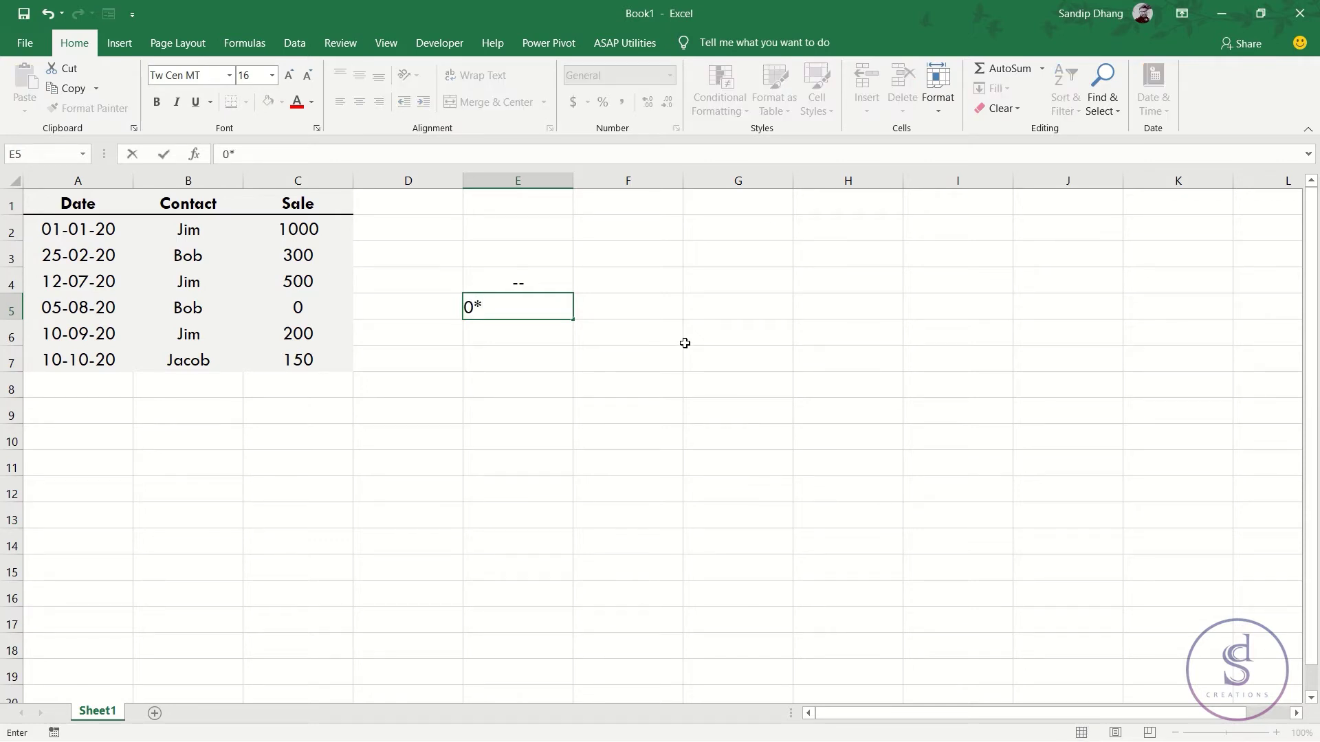
key(BackSpace)
text(+)
key(Return)
Step: Complete the list with 1* in E6, if in E7 and 1/ in E8, and move E4:E8 to H1:H5
text(1)
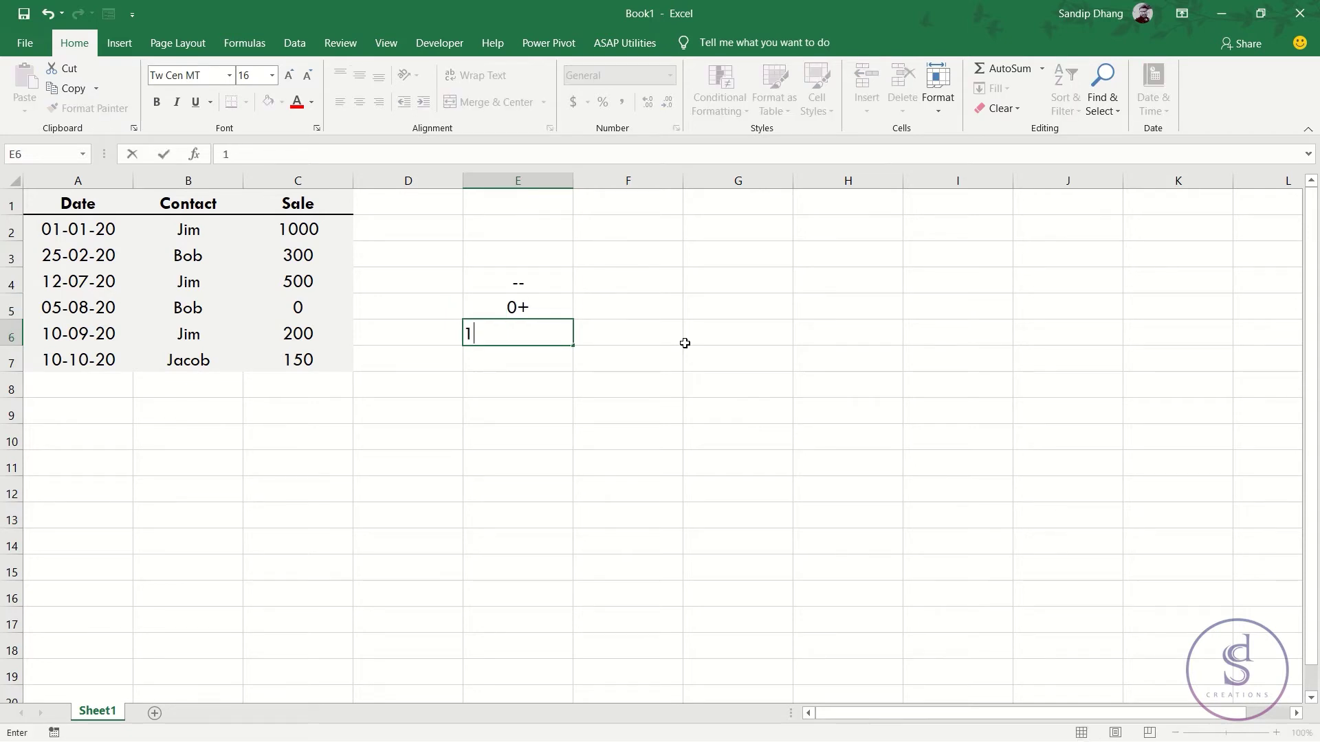
text(*)
key(Return)
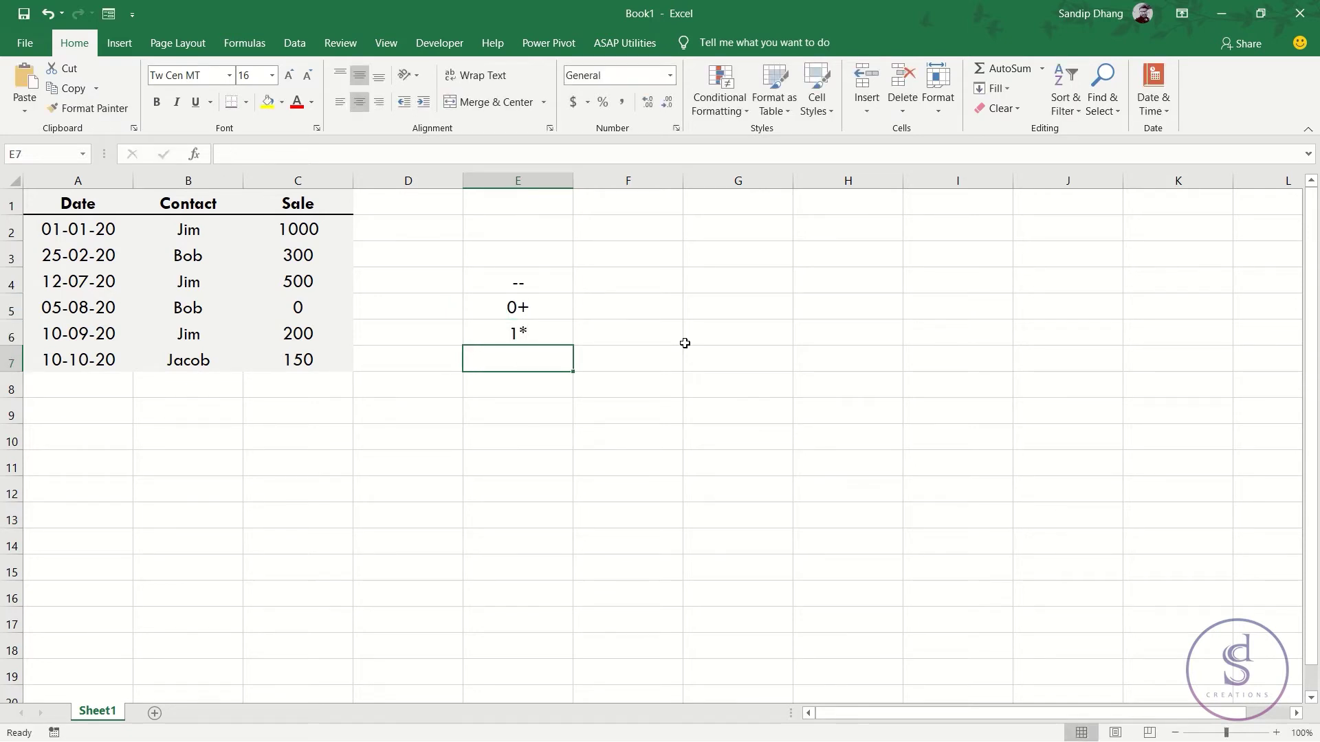
text(if)
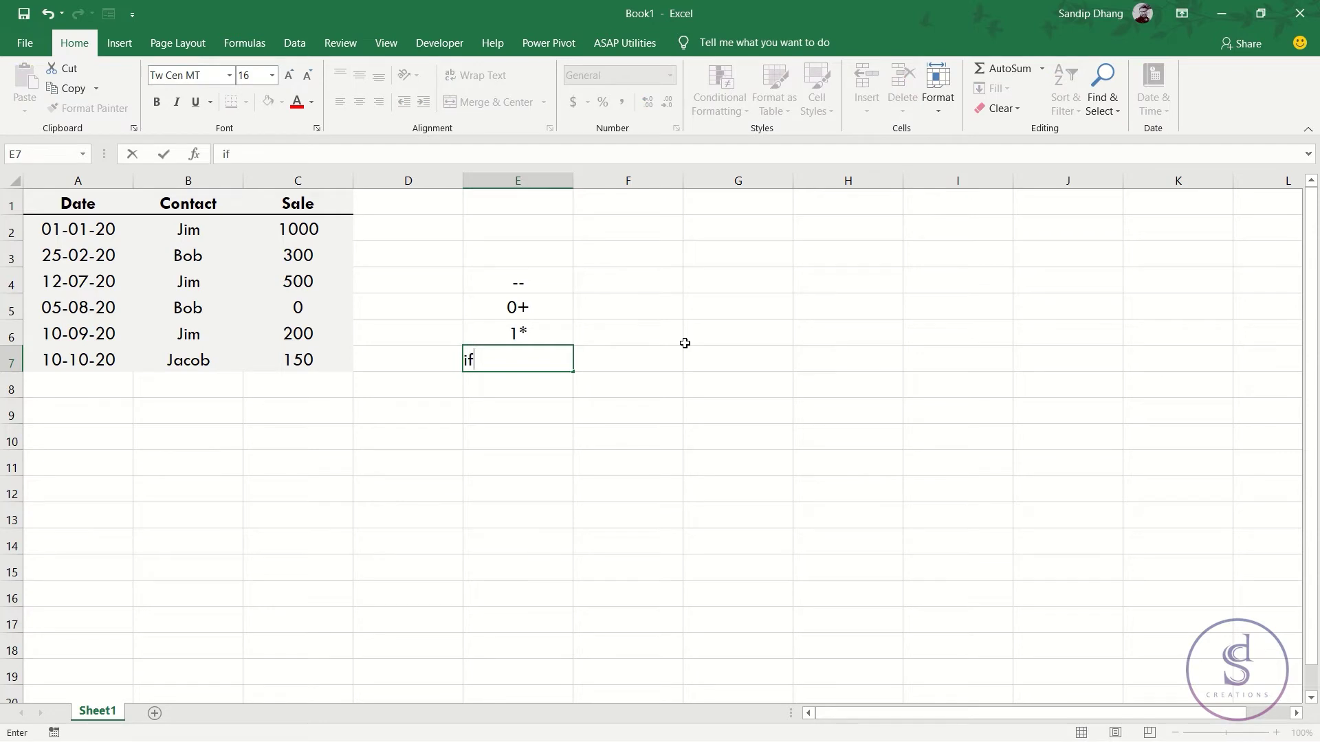
key(Return)
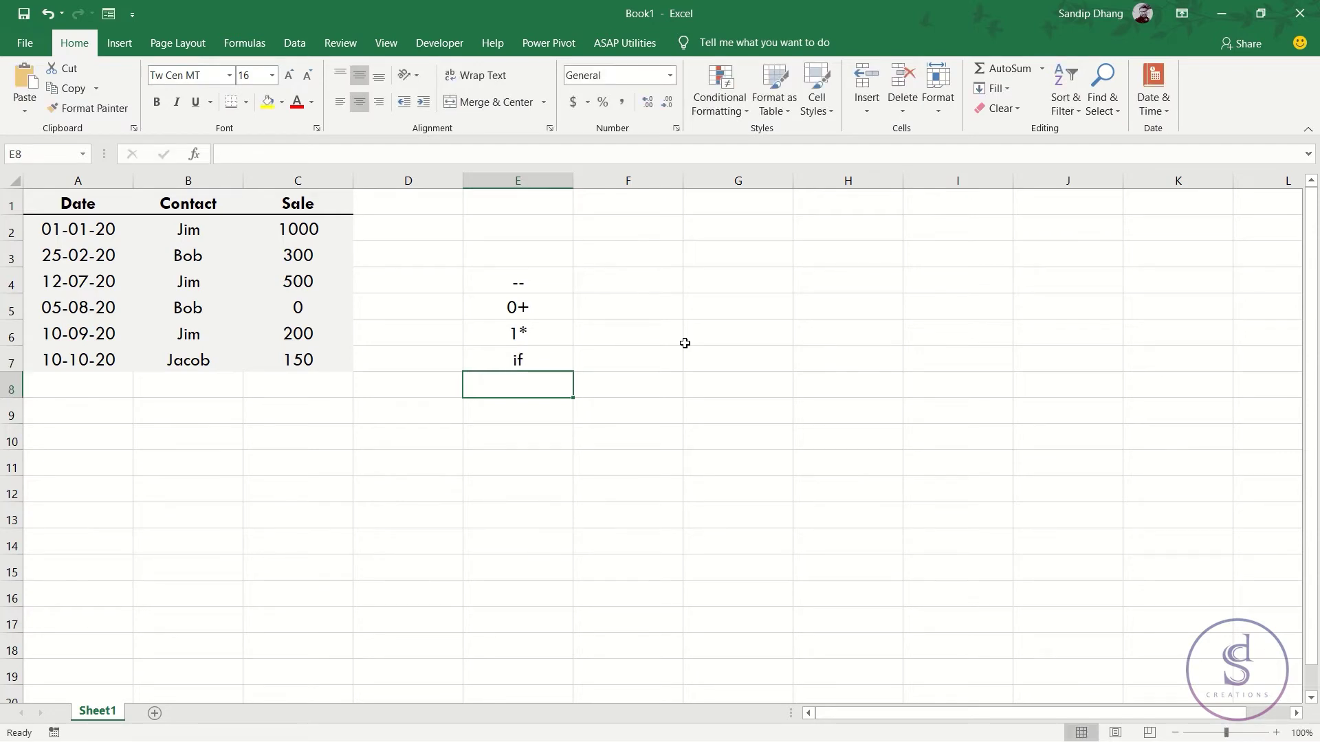
text(1/)
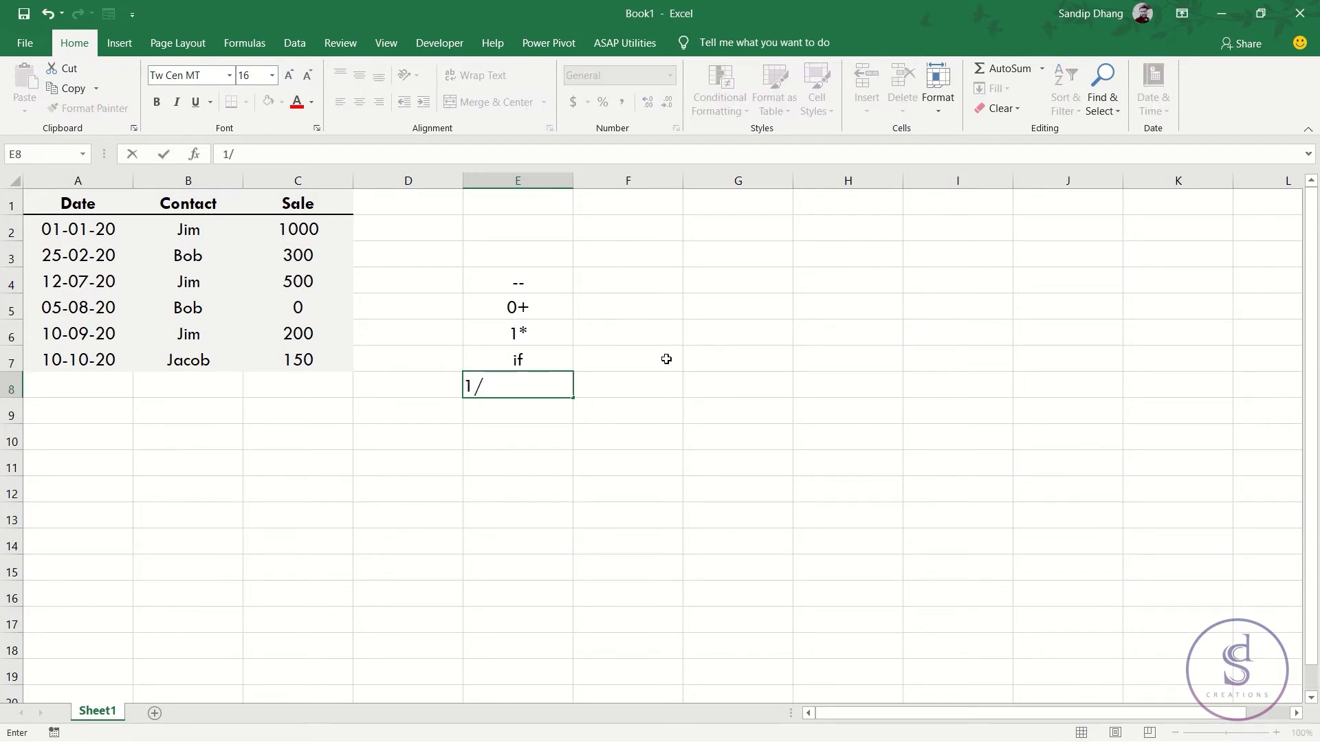
key(Return)
drag(513, 288, 495, 386)
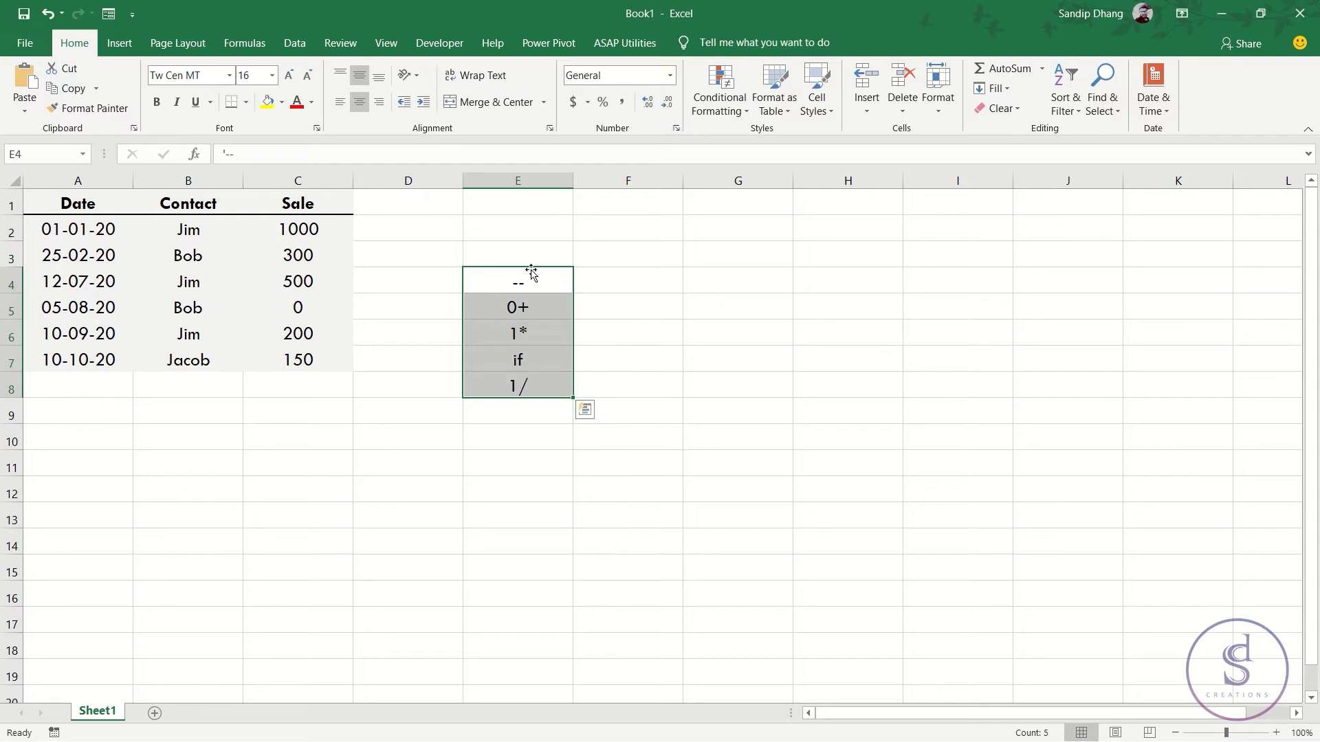
drag(536, 273, 866, 196)
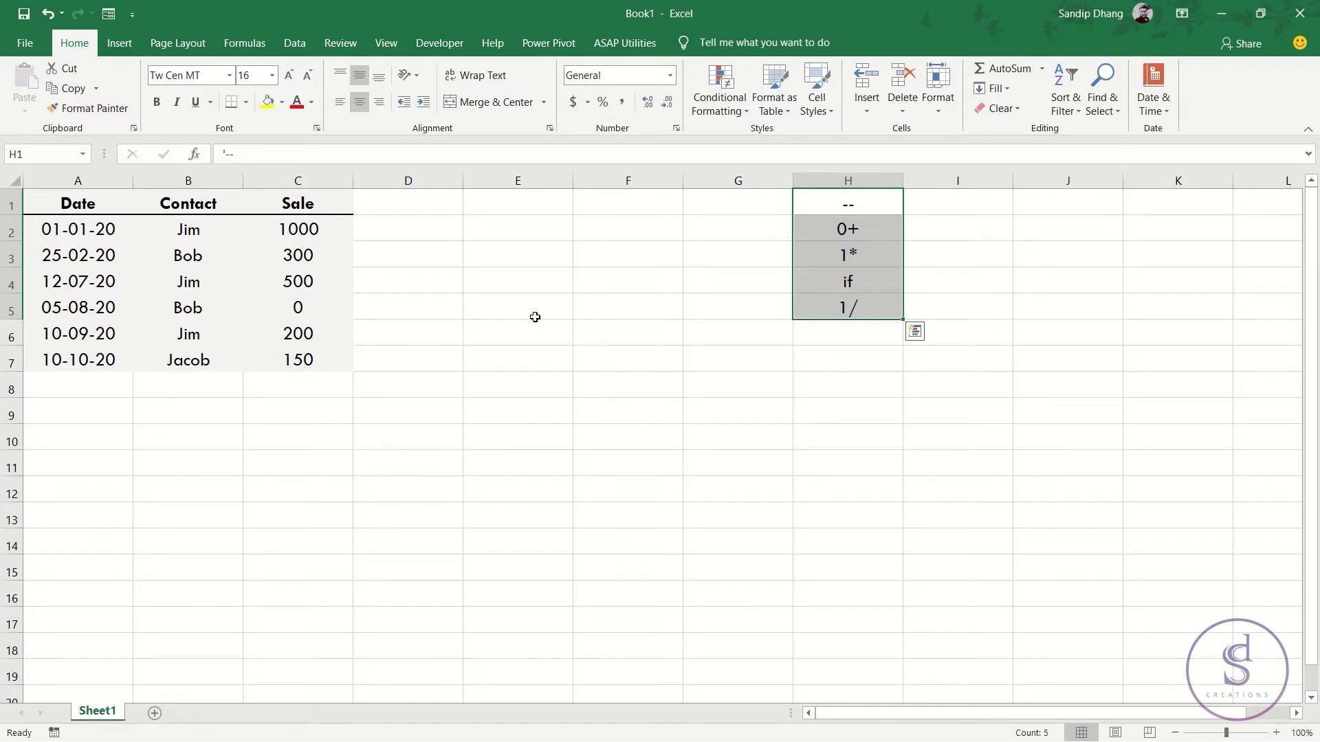
Step: Examine the sales records in A2:C7, focusing on the dates in column A and the repeated contacts in column B
drag(63, 227, 314, 363)
click(289, 406)
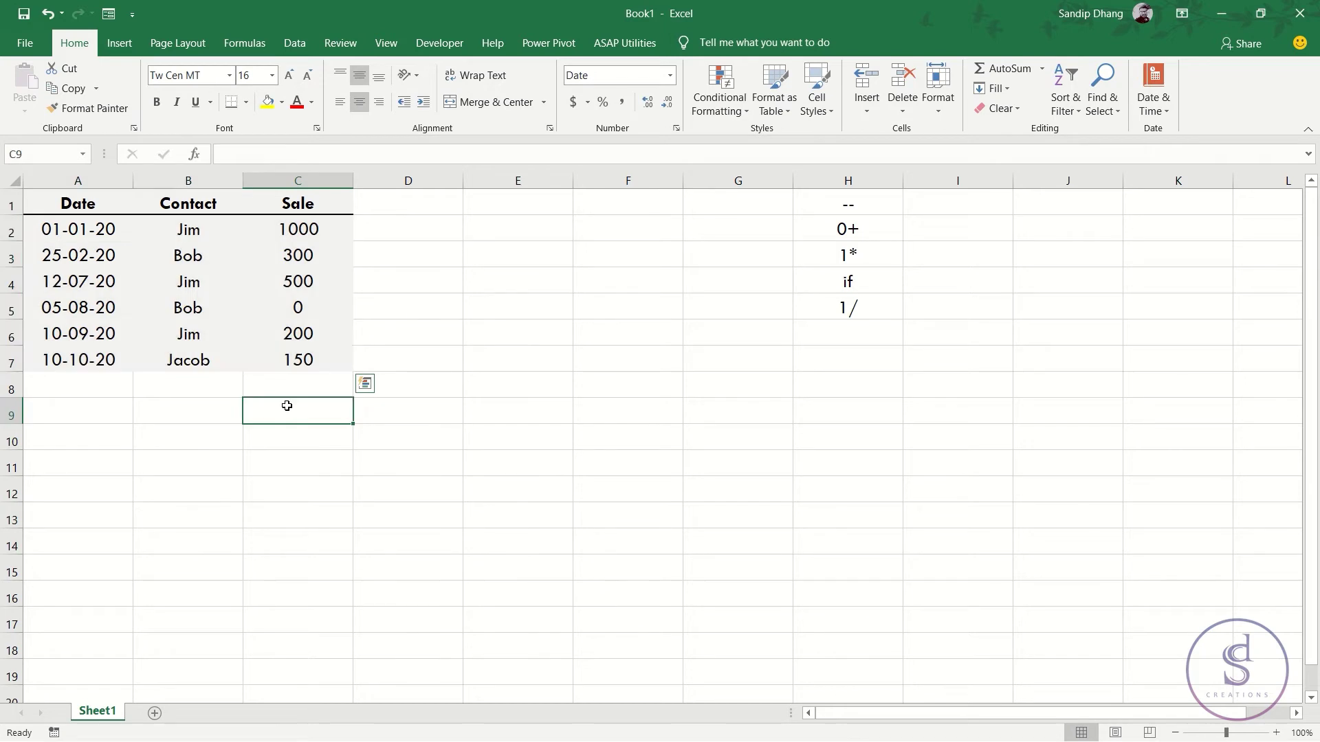
click(187, 335)
click(182, 305)
click(188, 285)
click(192, 259)
drag(87, 234, 88, 363)
click(180, 342)
click(189, 282)
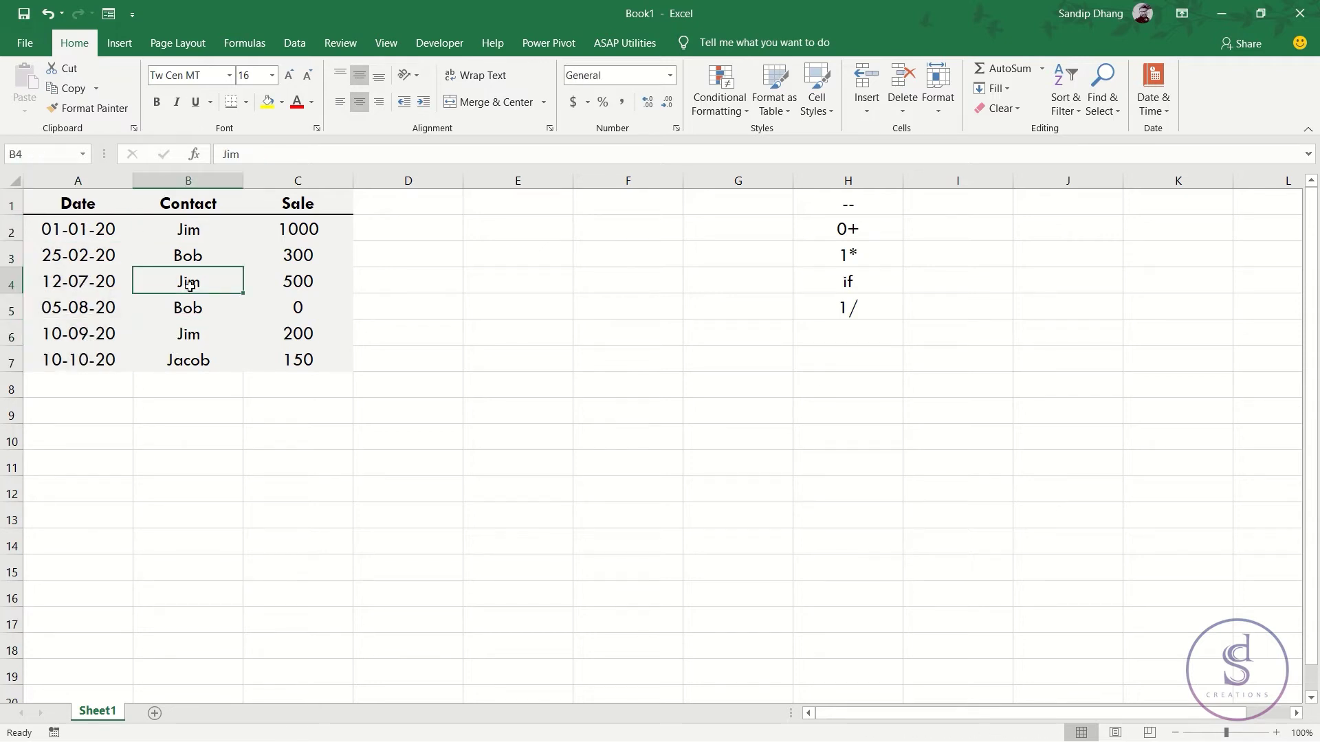
click(231, 444)
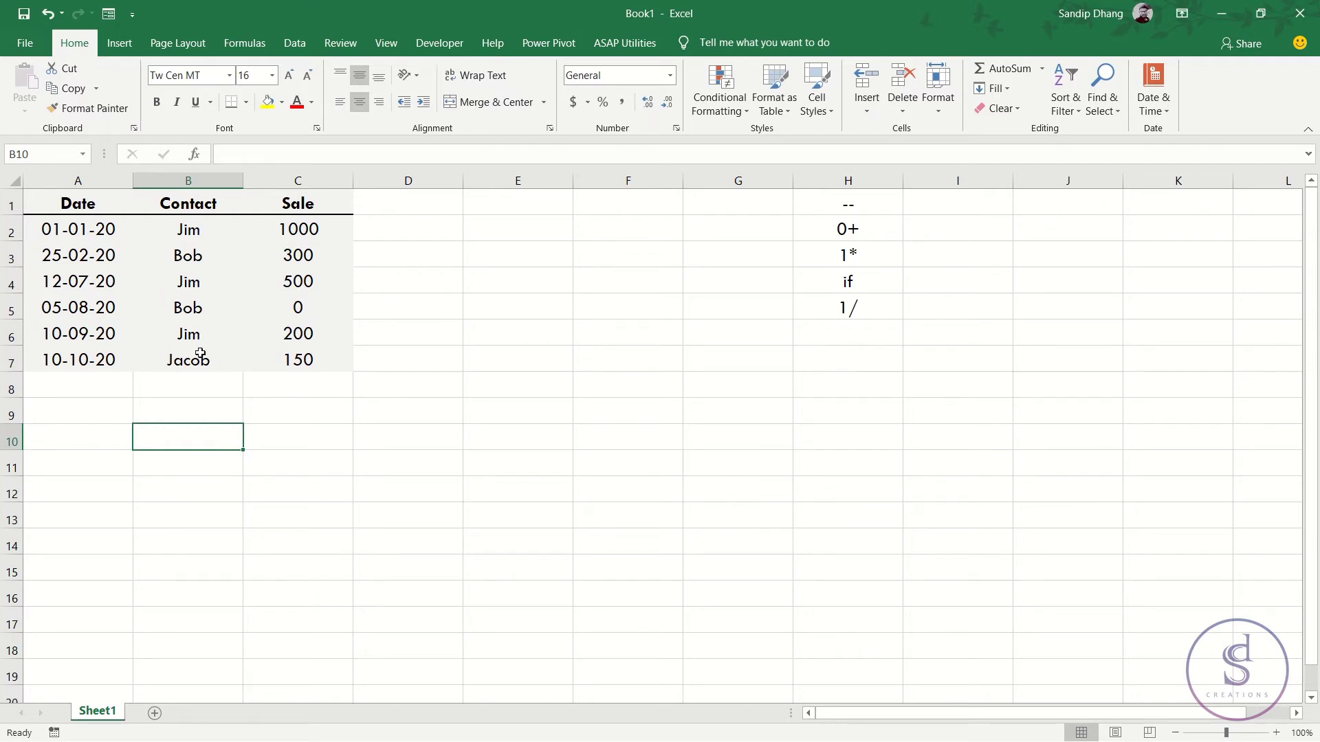
Step: Compare the dates of the contact that recurs in rows 2, 4 and 6, and review the full data and Contact ranges
click(187, 334)
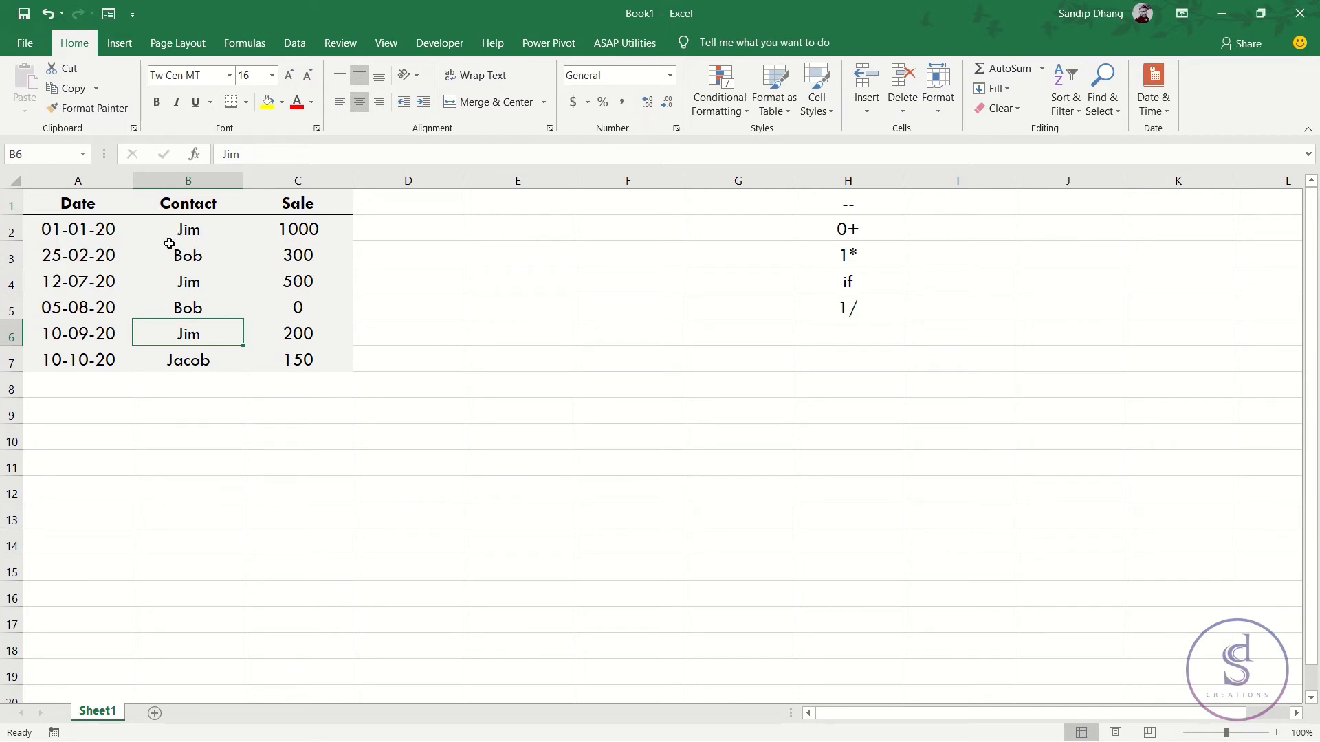
drag(200, 235, 210, 281)
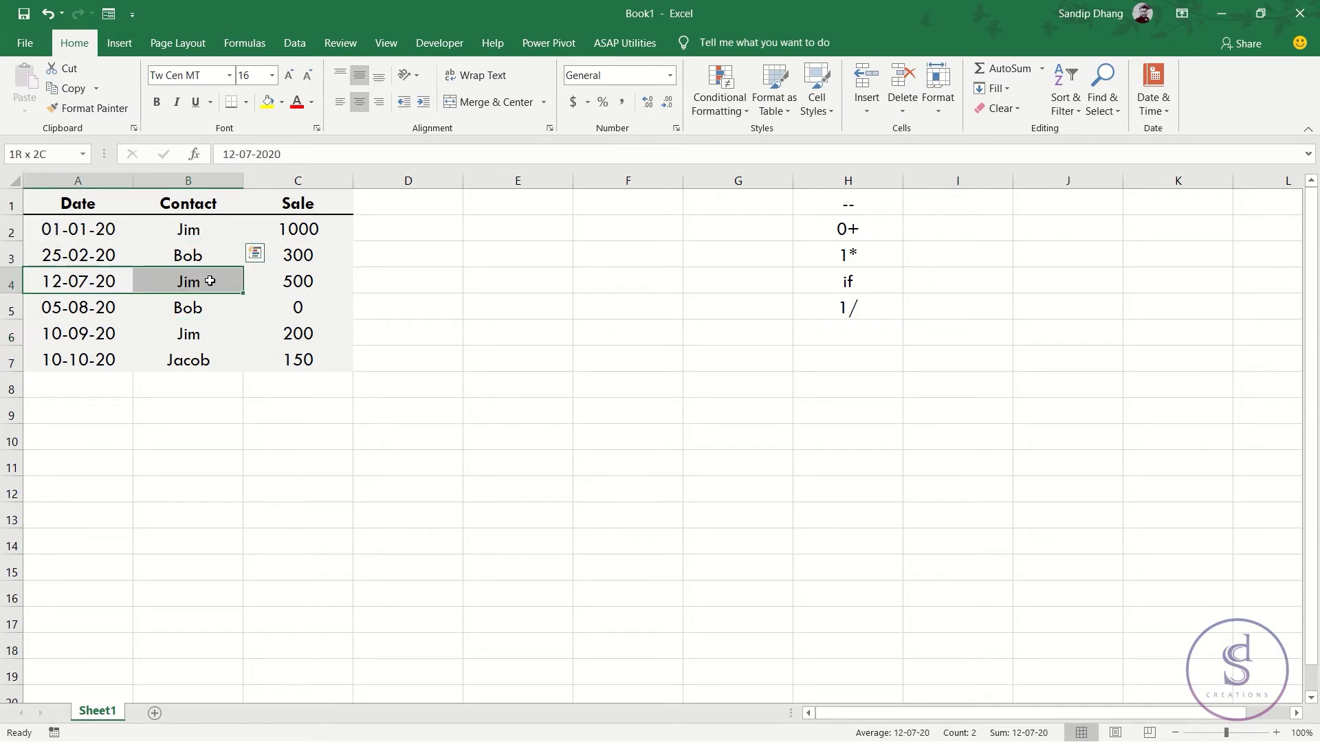
drag(75, 335, 256, 344)
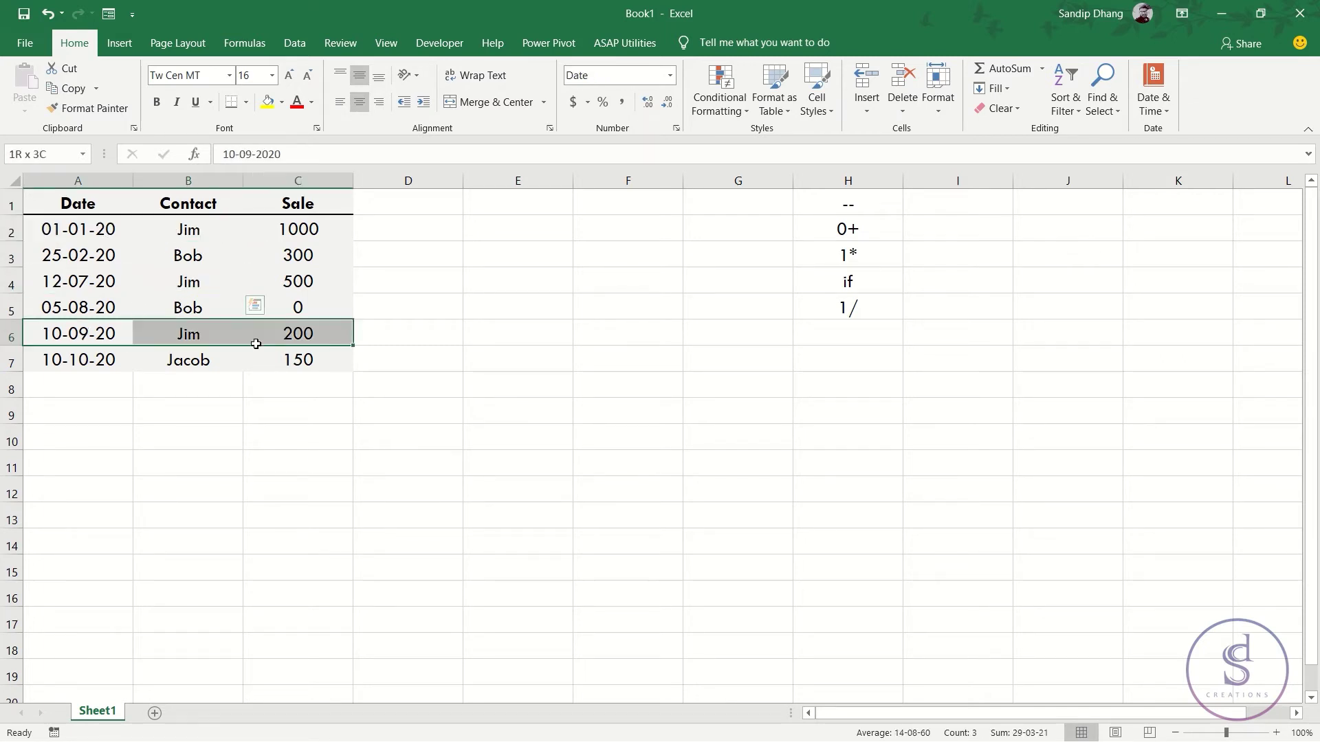
click(78, 227)
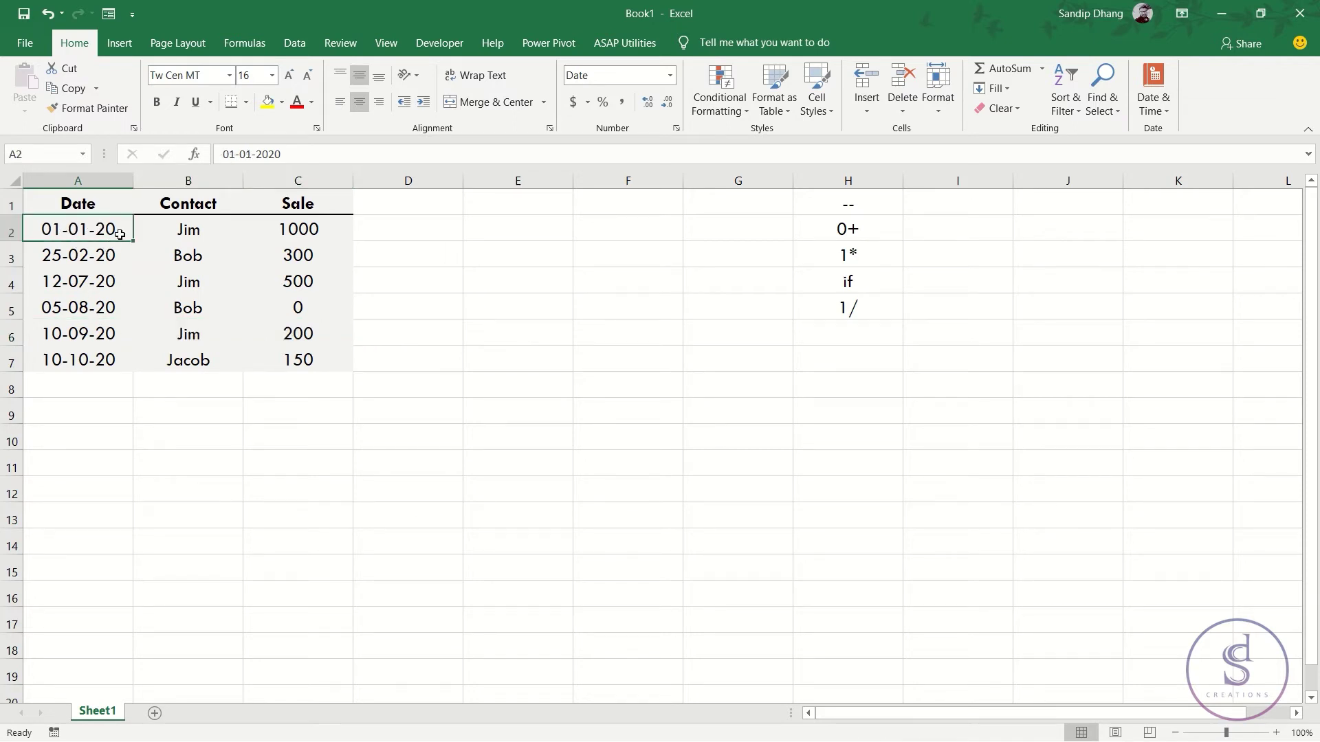
click(192, 289)
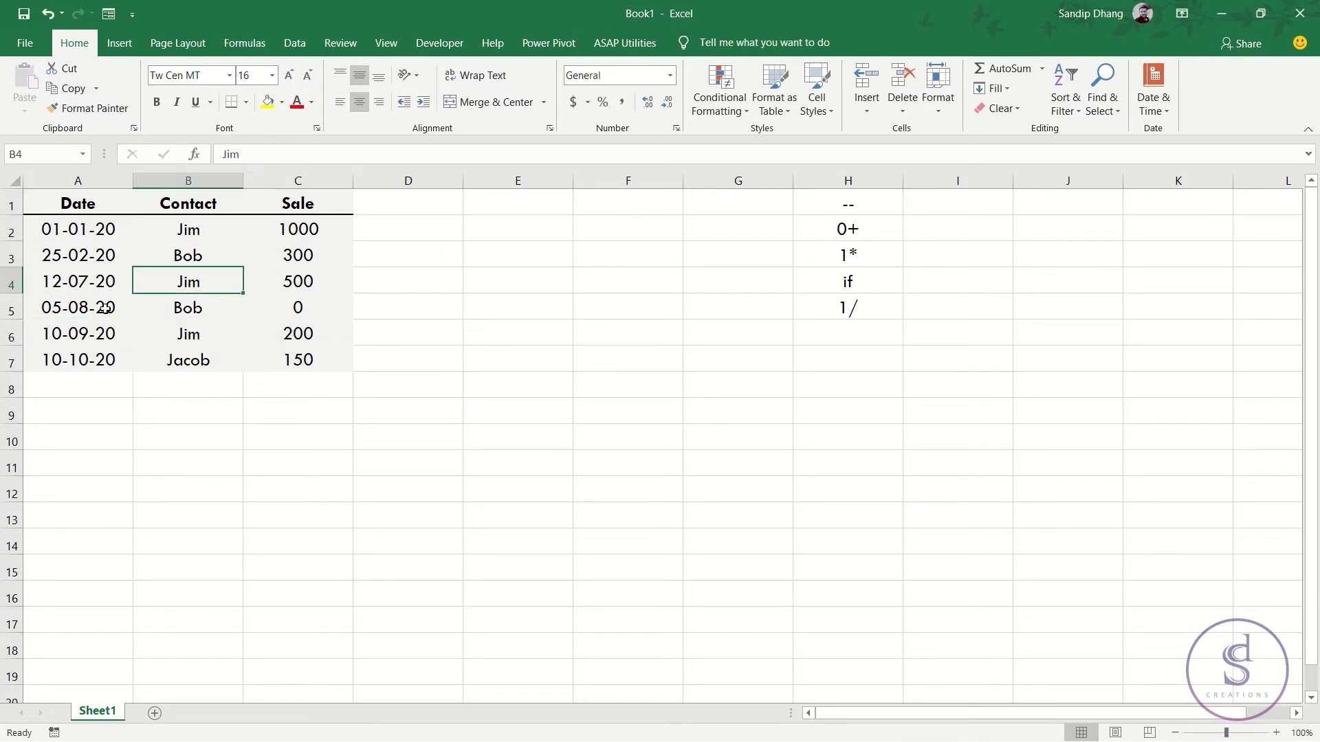
click(206, 345)
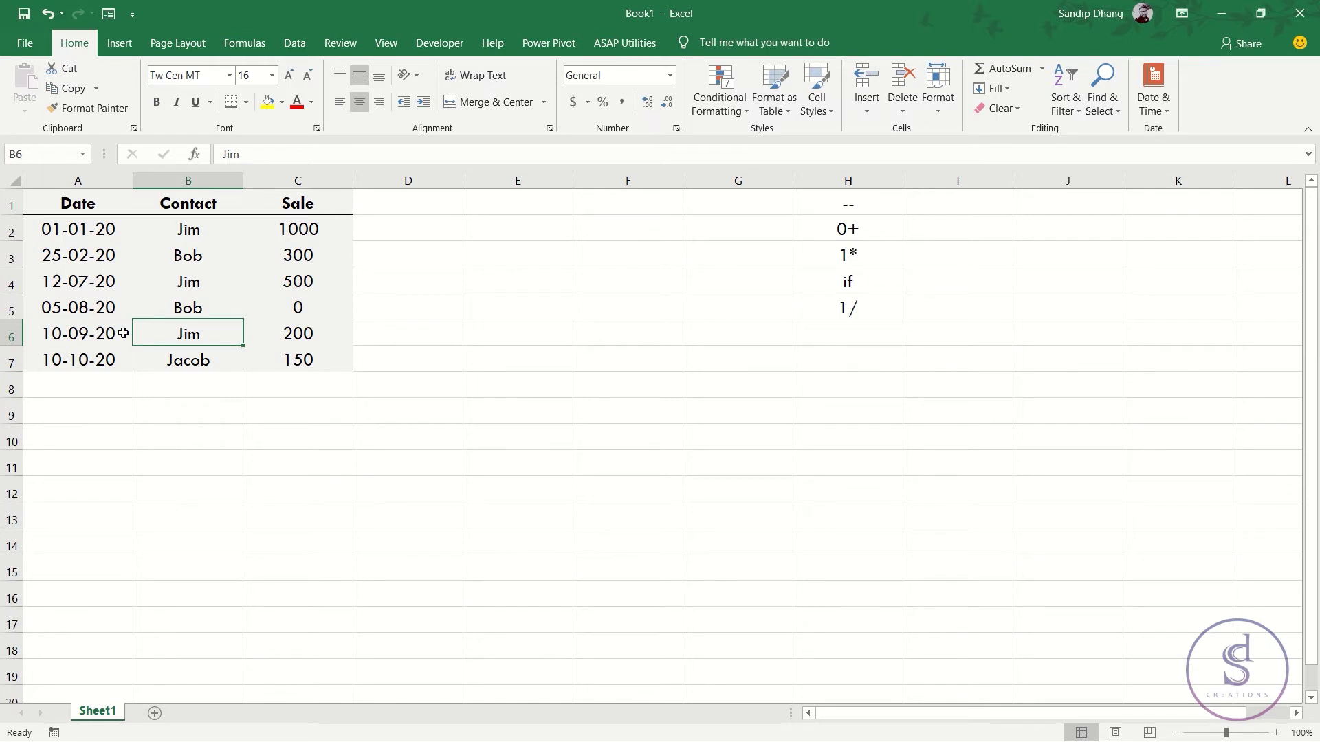
drag(87, 226, 310, 361)
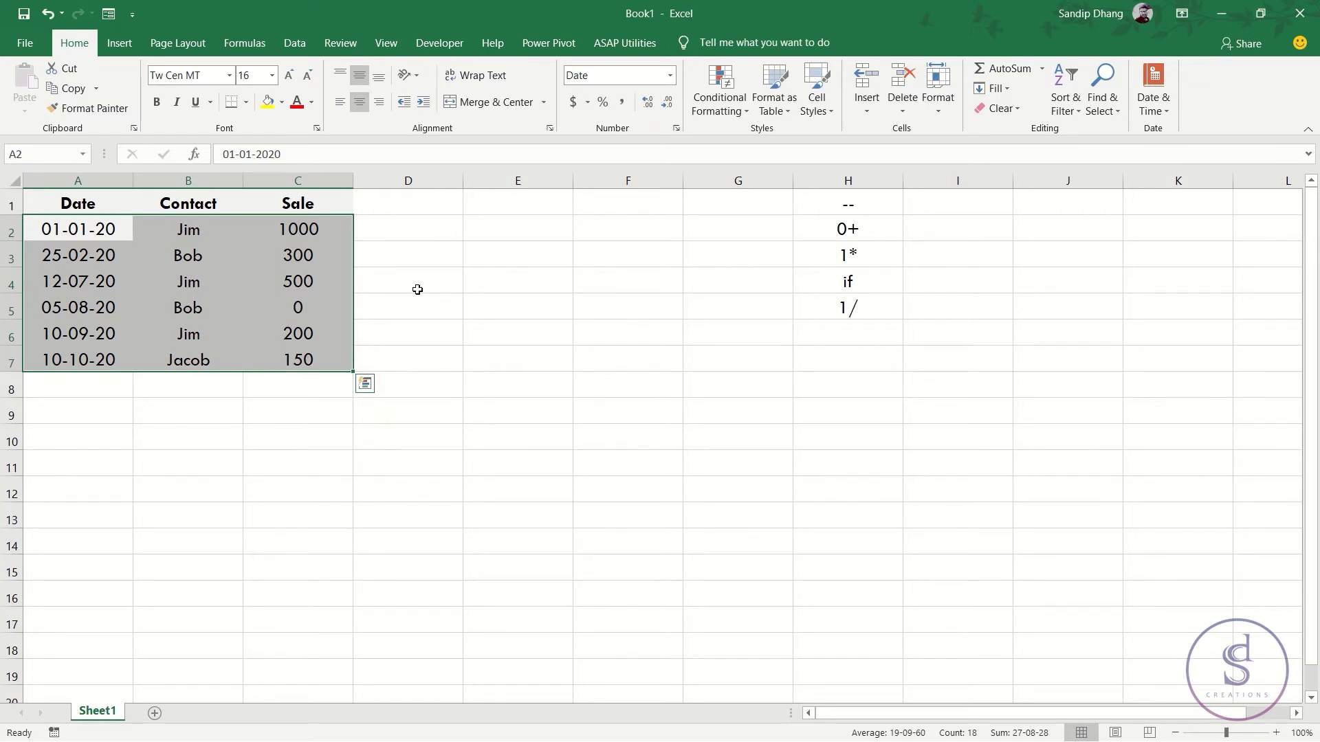
click(100, 230)
drag(100, 230, 294, 361)
click(461, 295)
drag(178, 231, 190, 353)
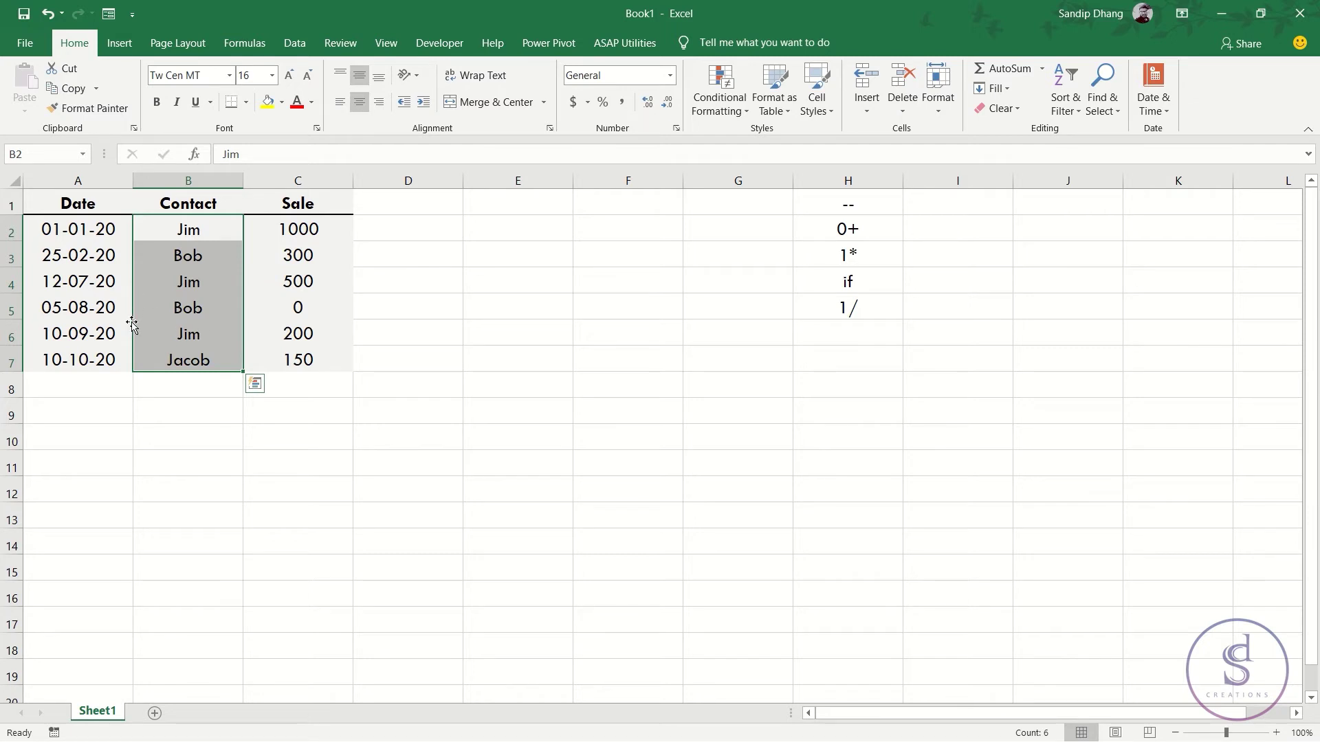
click(206, 435)
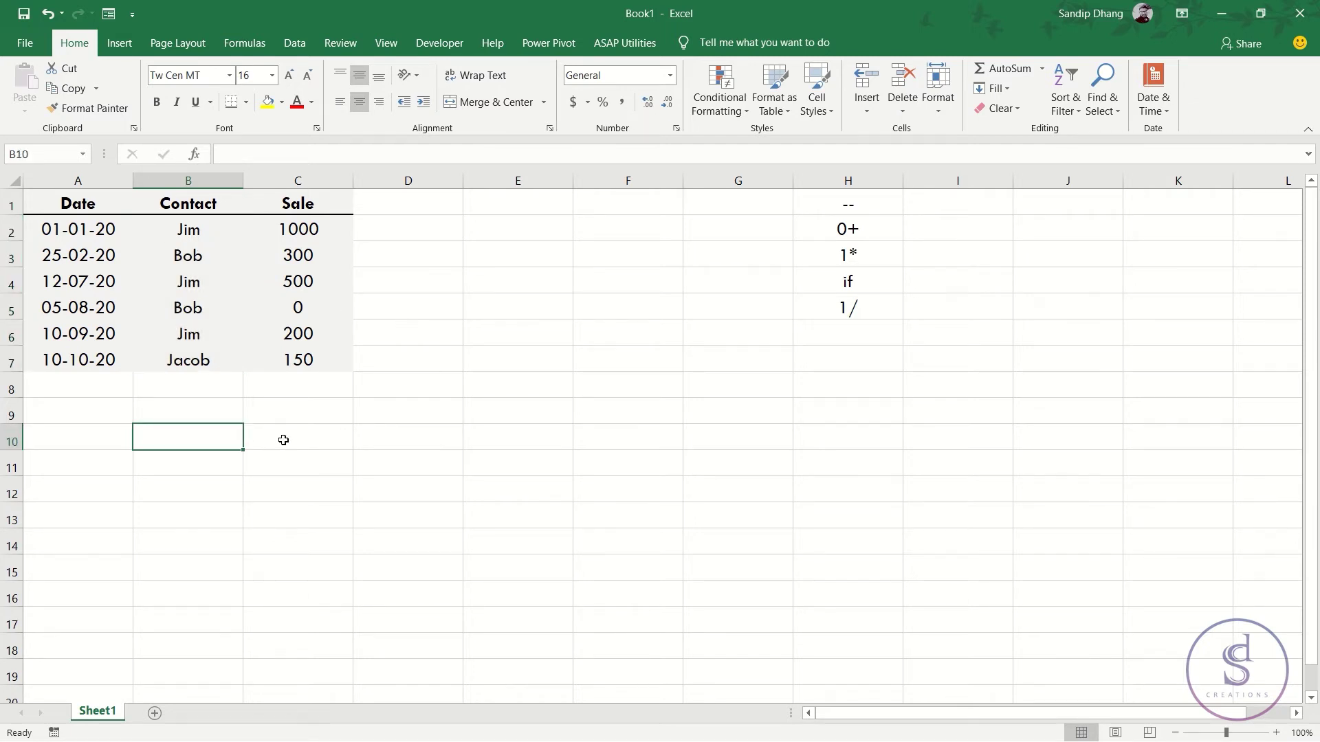
text(=)
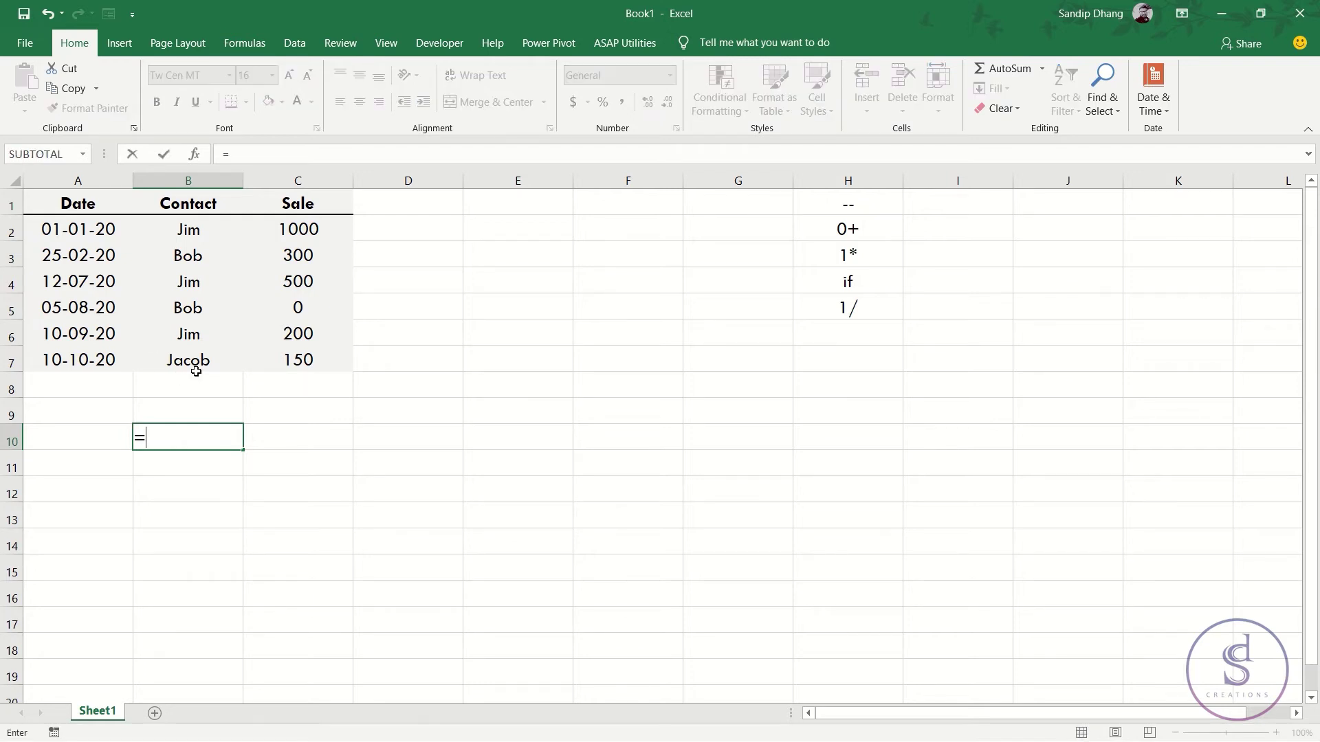
text(ma)
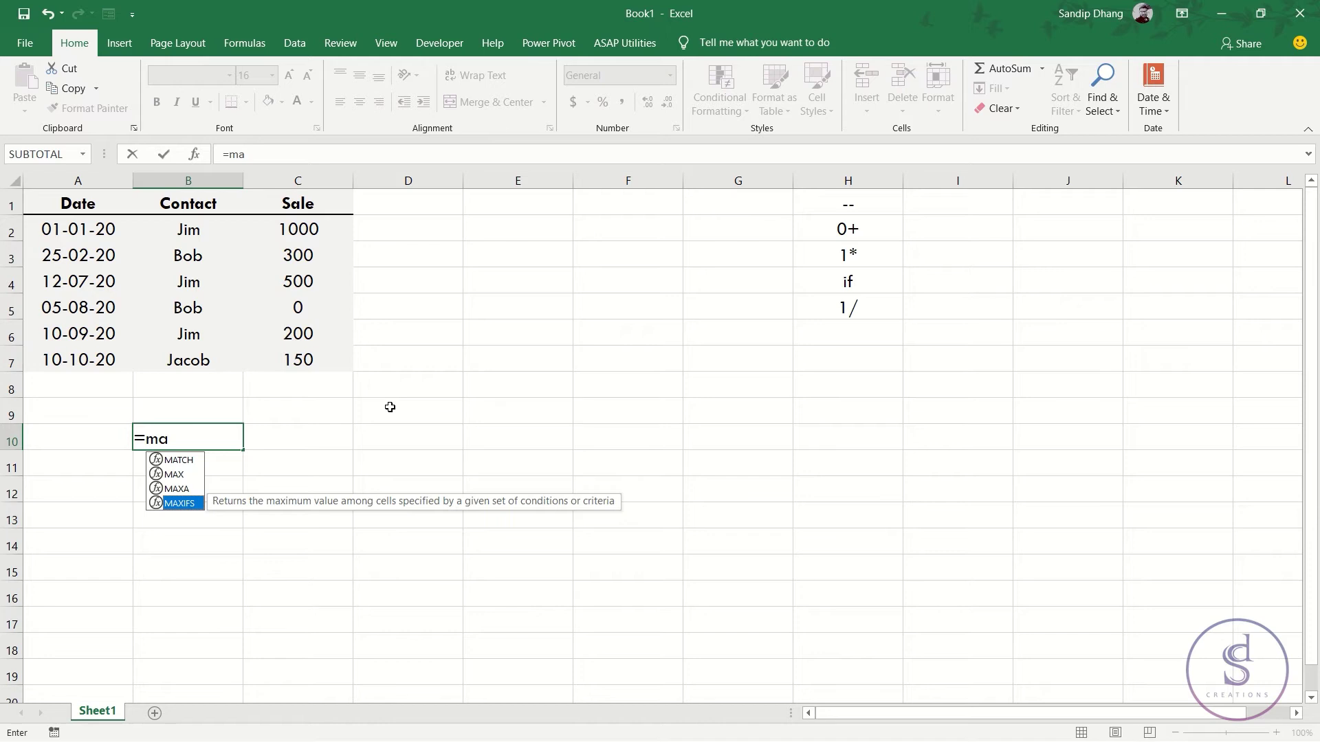
key(Escape)
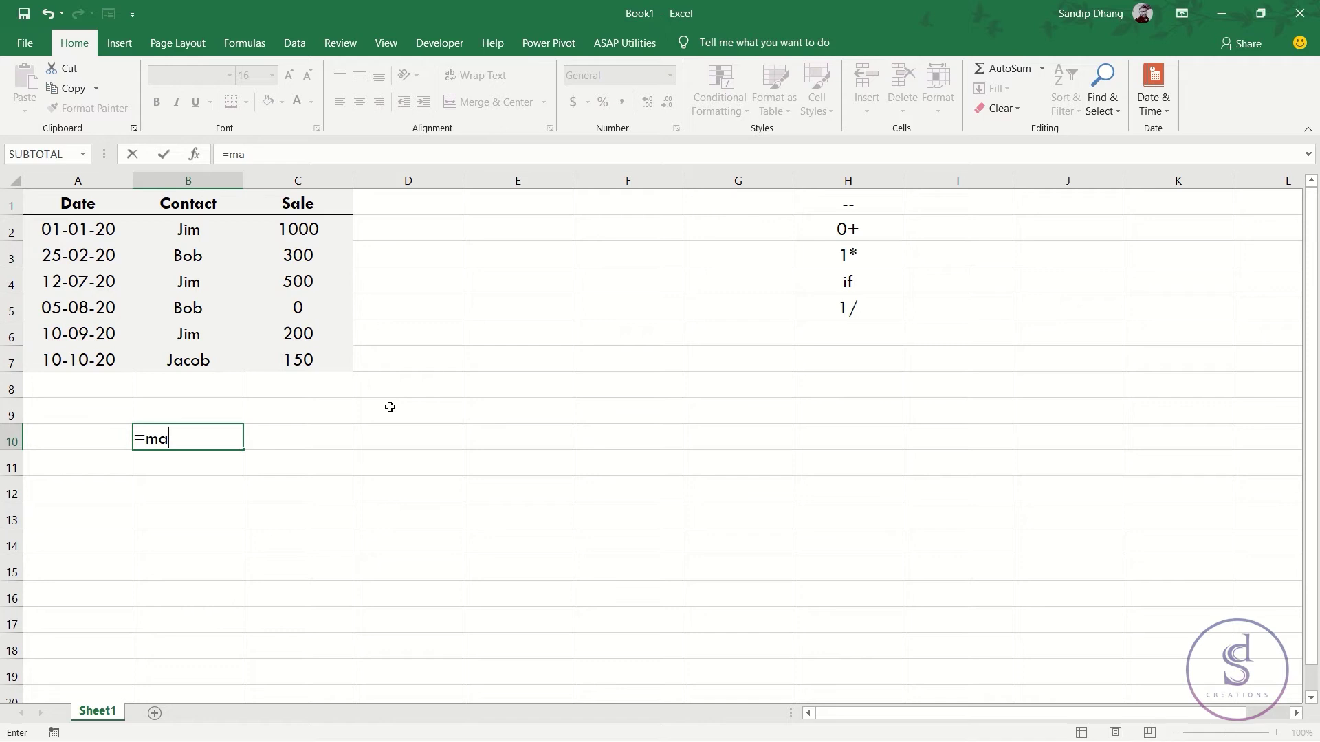
key(Escape)
click(472, 430)
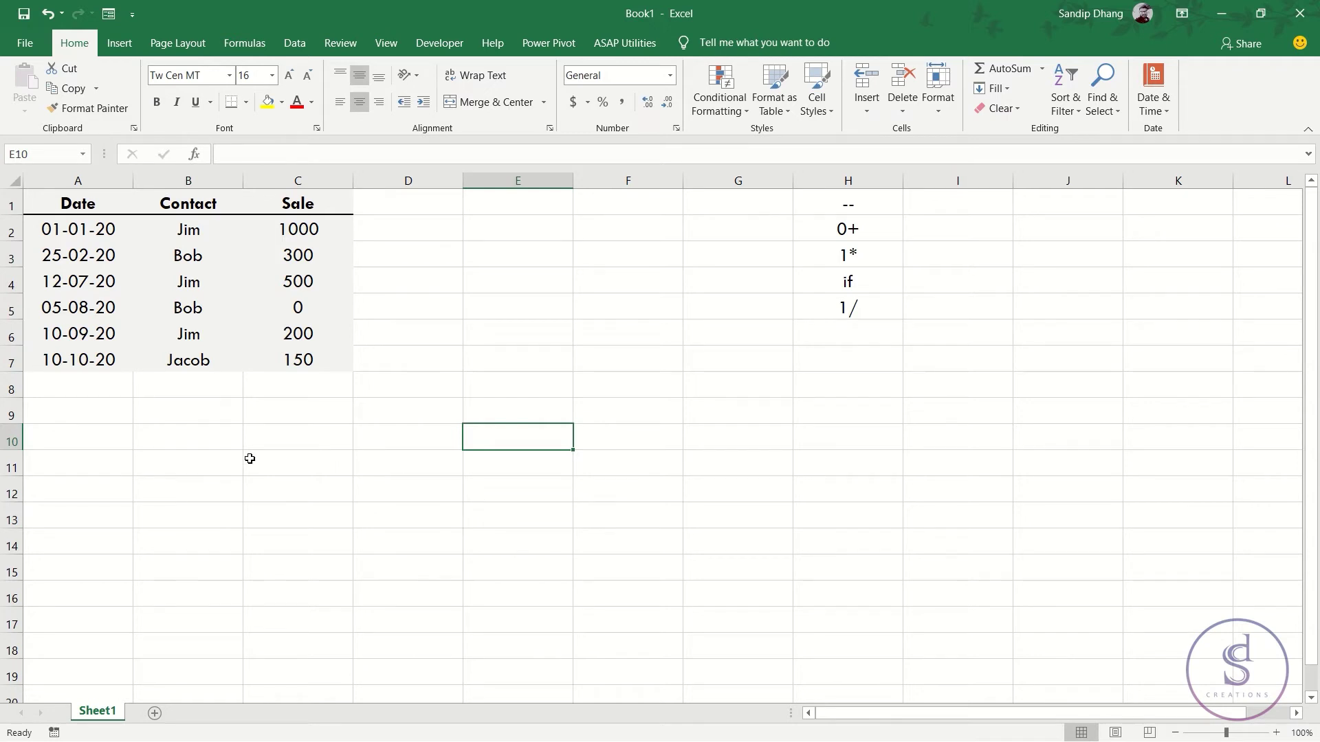
drag(71, 220, 300, 360)
click(288, 435)
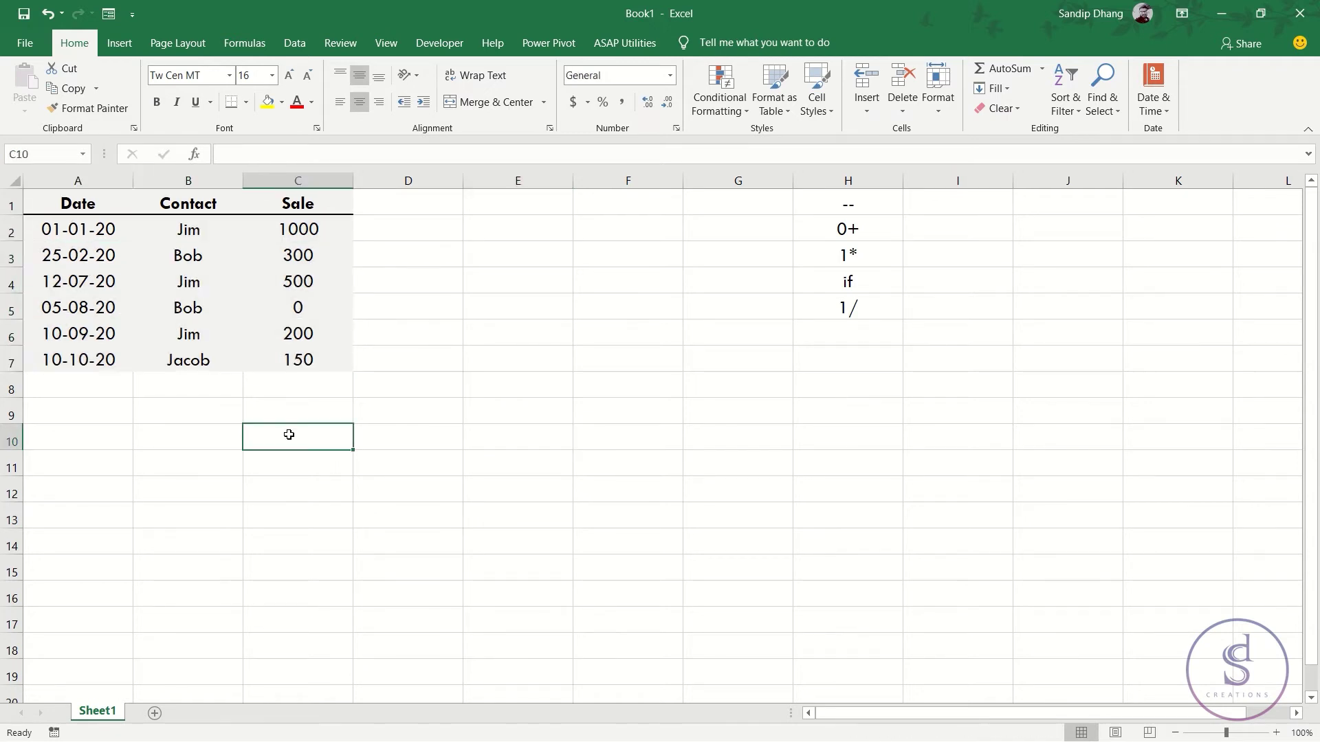
Step: Enter the header Contact in B10, correcting the misspelled second letter
click(206, 444)
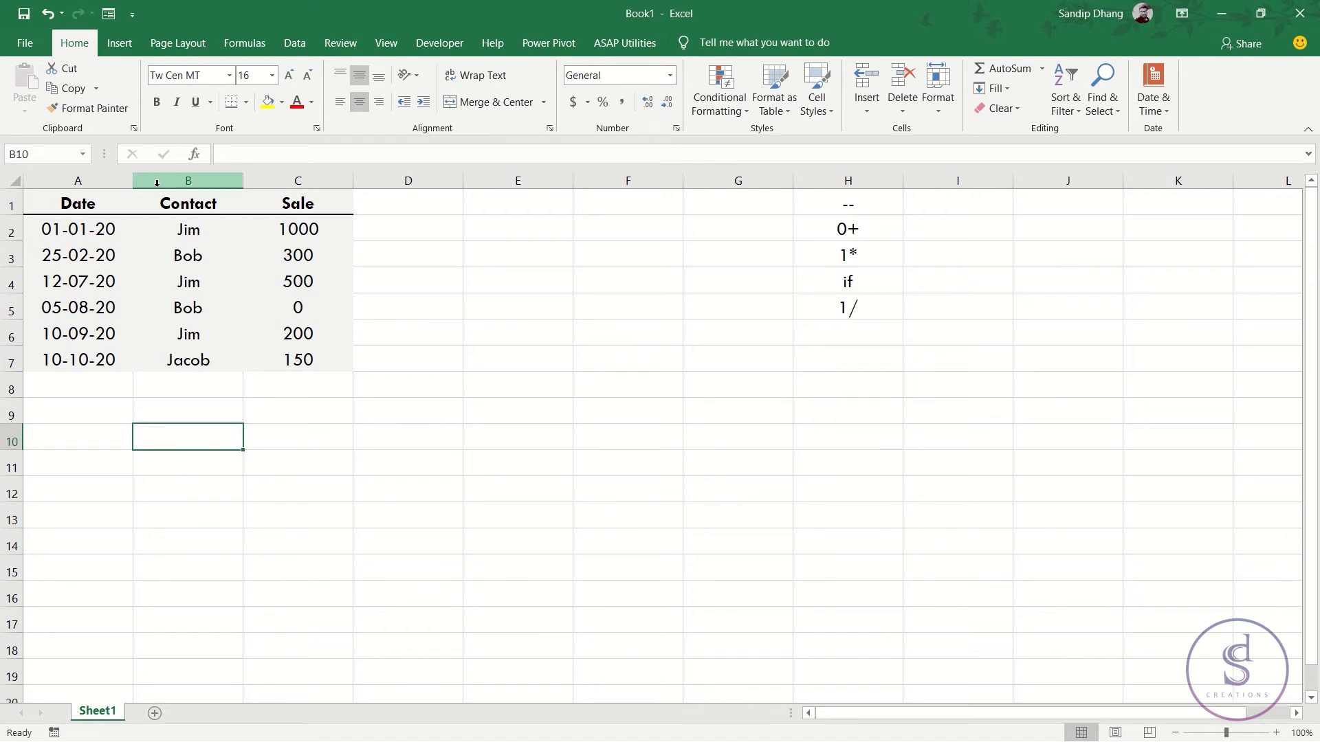
text(Cintact)
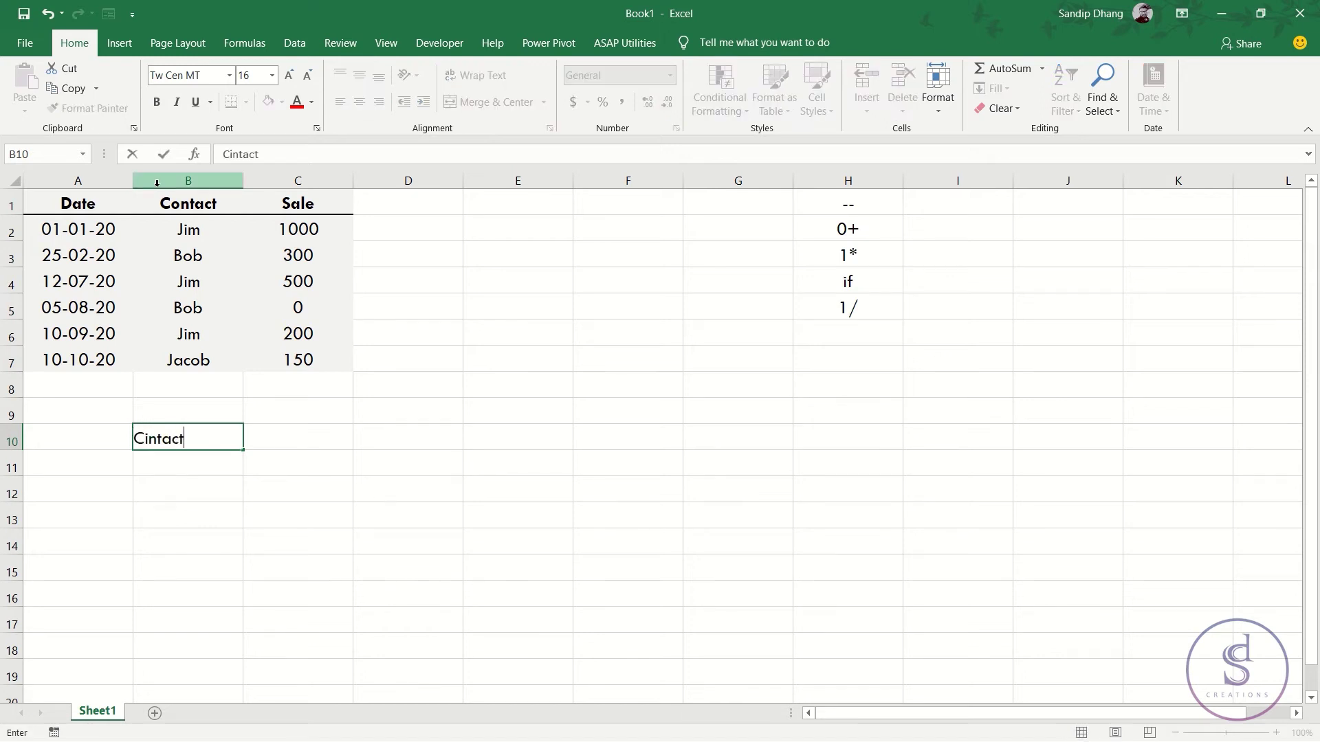
key(Tab)
key(Left)
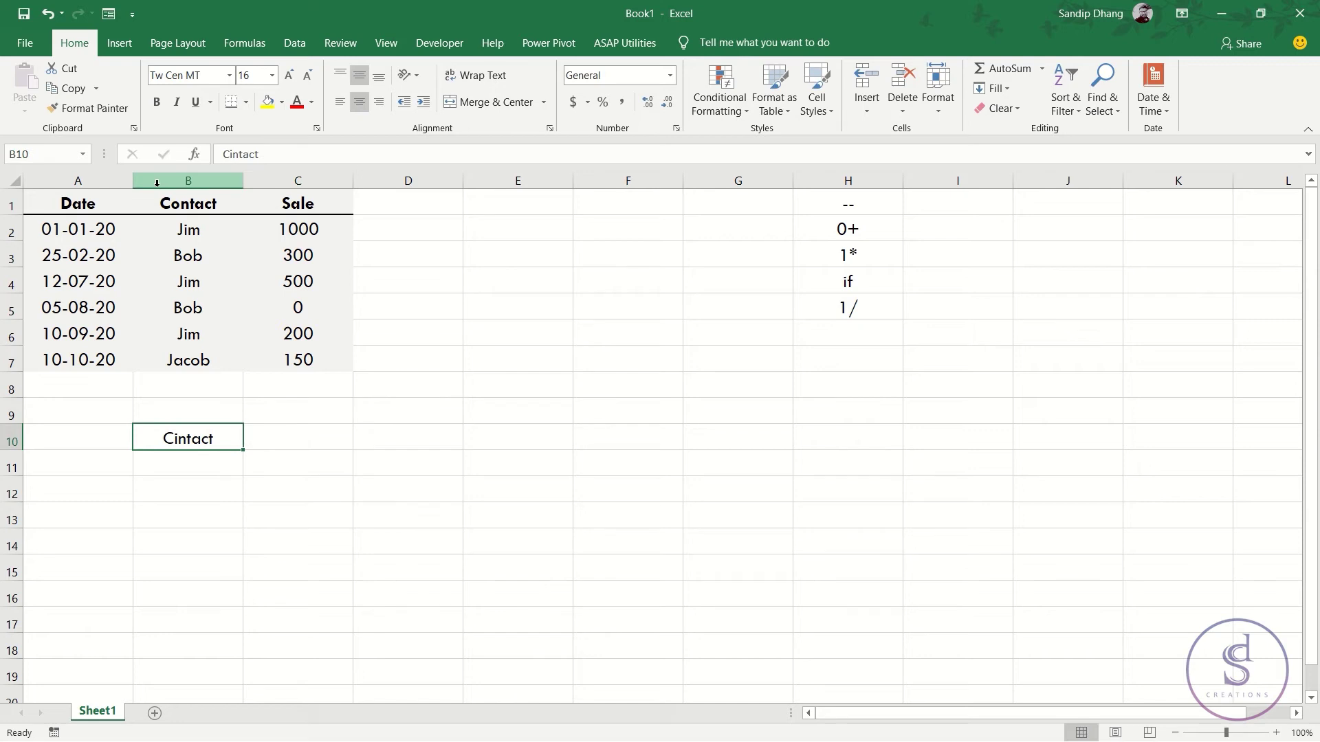
key(F2)
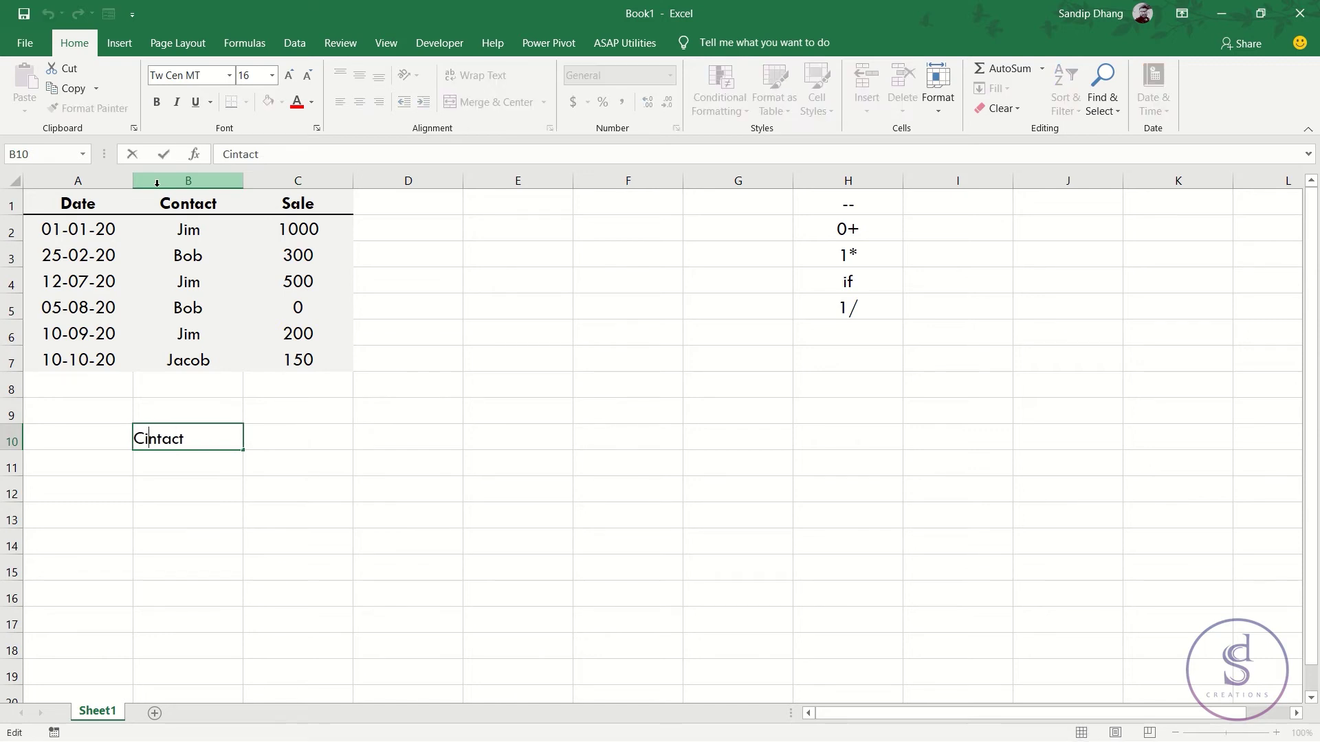
key(Left)
key(Left)
key(Left)
key(Left)
key(Left)
key(BackSpace)
text(o)
key(Return)
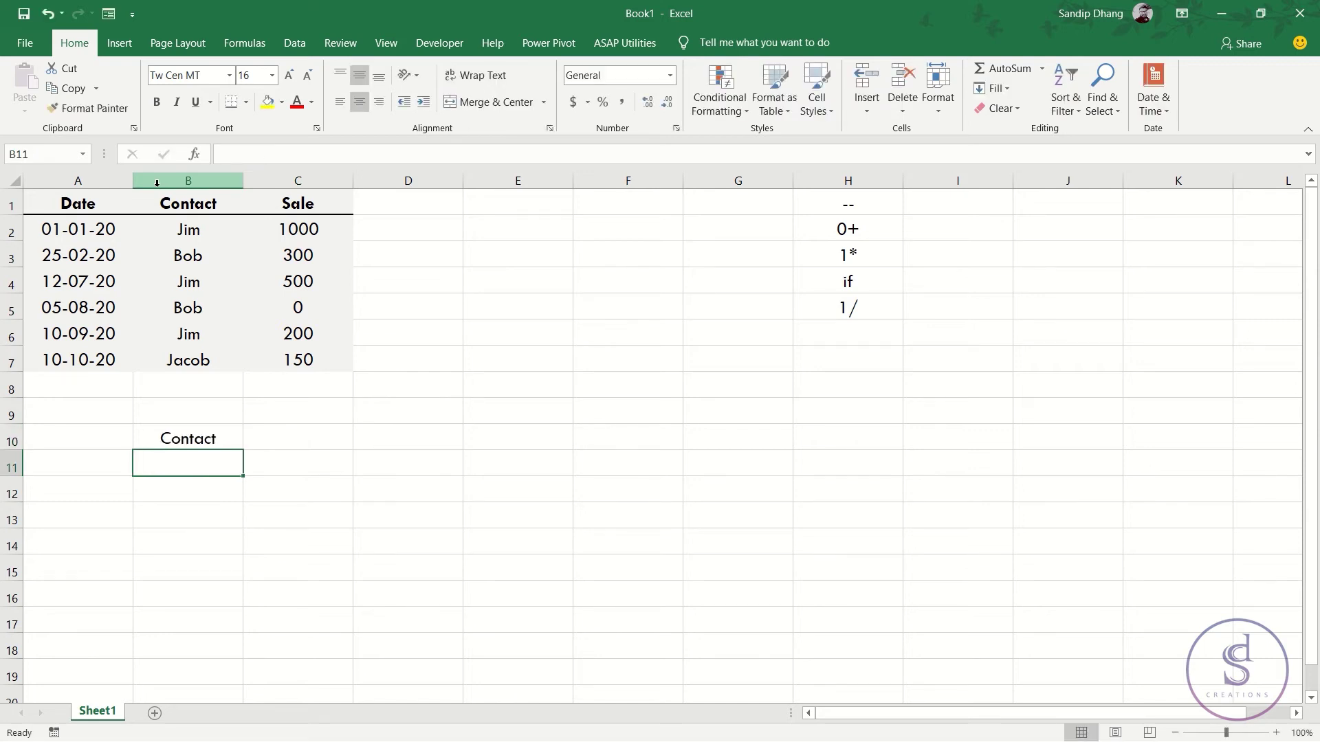
Step: Enter the header Date in C10 and format C11 as Short Date
key(Up)
key(Right)
text(Date)
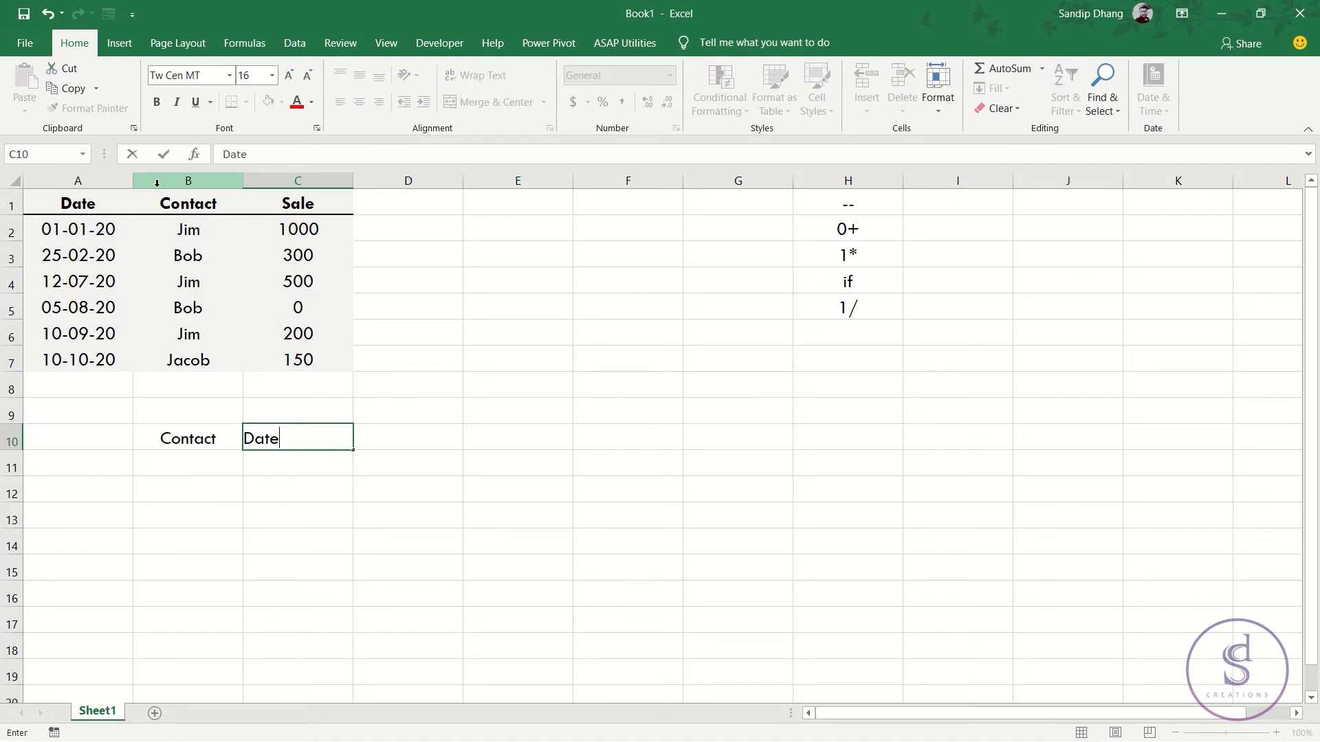
key(Return)
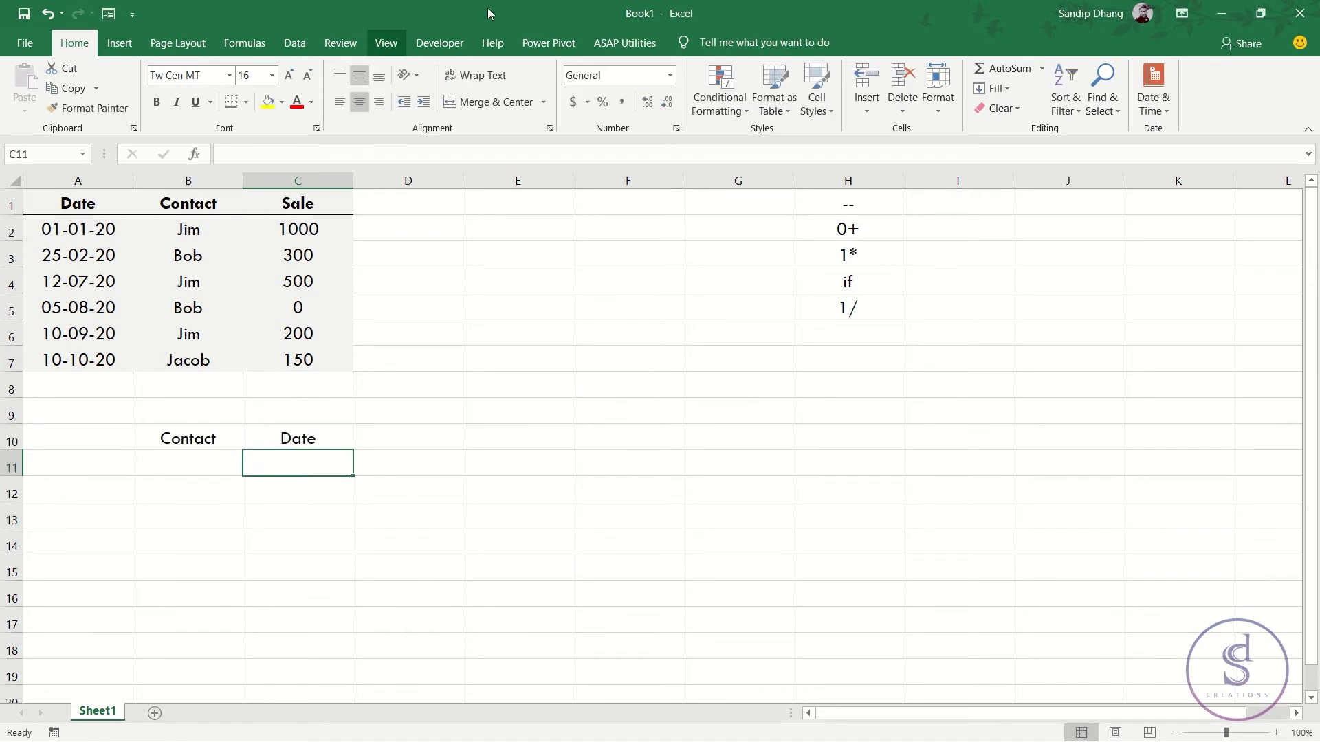
click(670, 75)
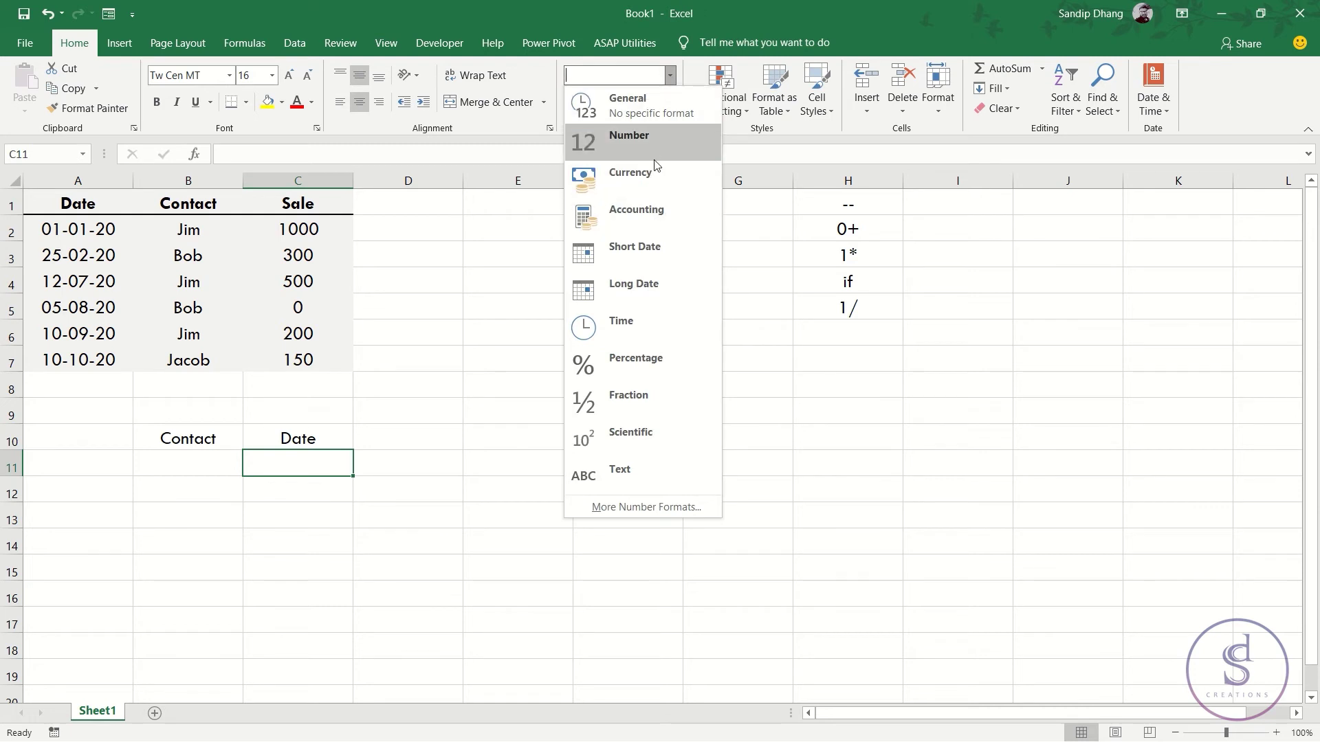
click(660, 247)
Step: Enter in B11 the name of the contact that recurs in rows 2, 4 and 6
click(206, 465)
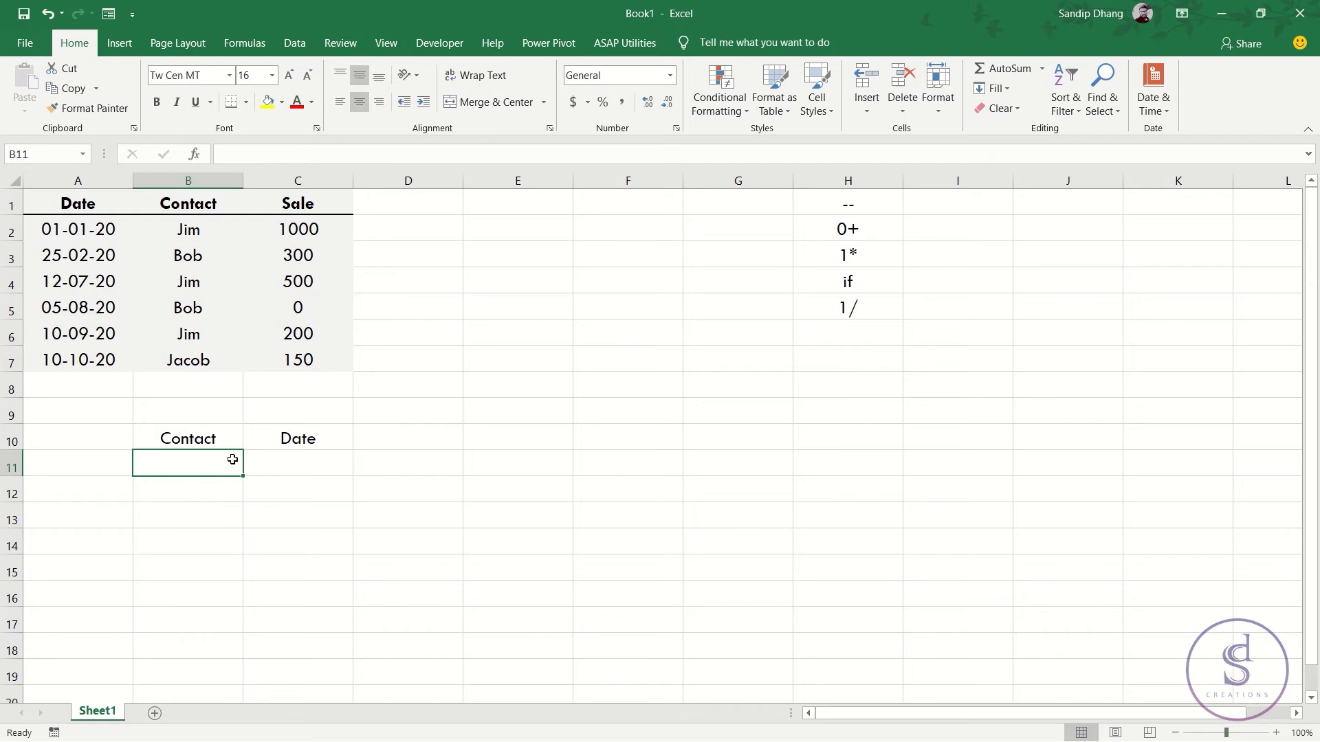
text(Jim)
key(Tab)
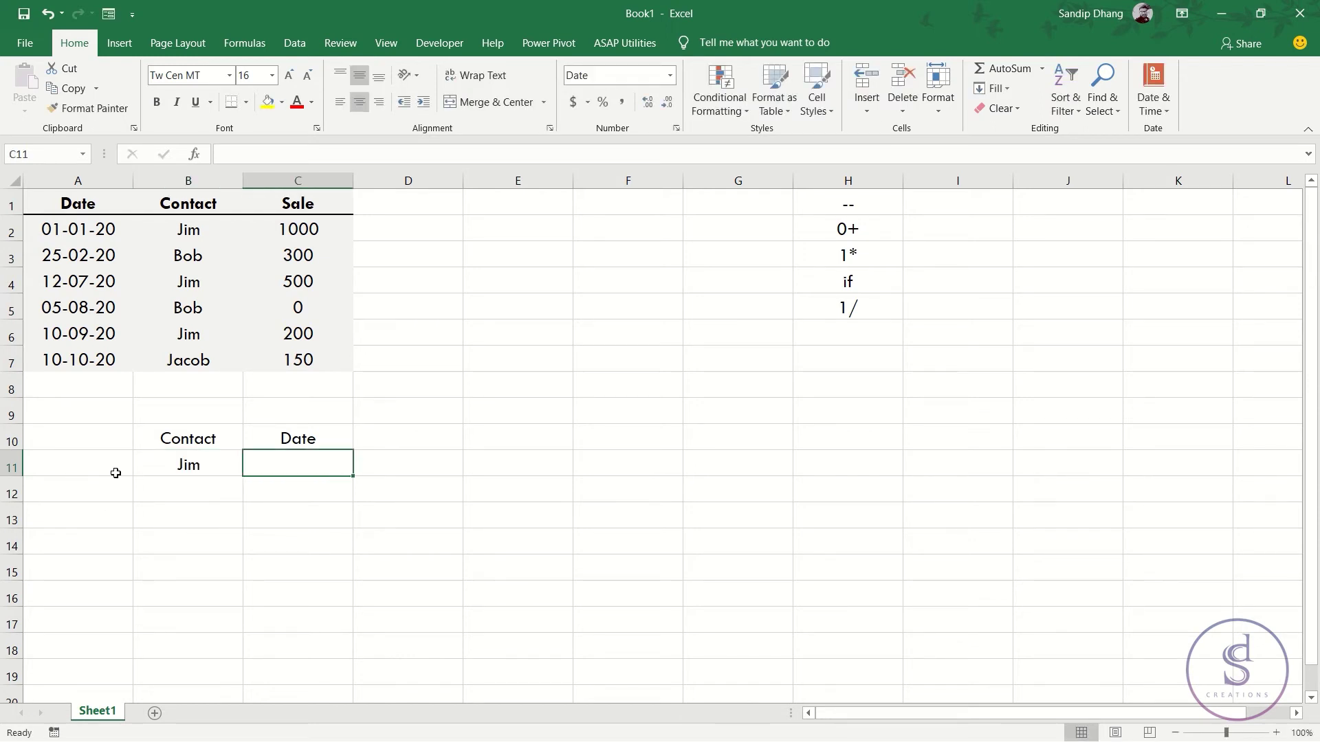
Step: Try to find the contact's latest date with =MAX(A2:A7) in C11
scroll(83, 466, up, 3)
drag(138, 485, 9, 485)
click(412, 605)
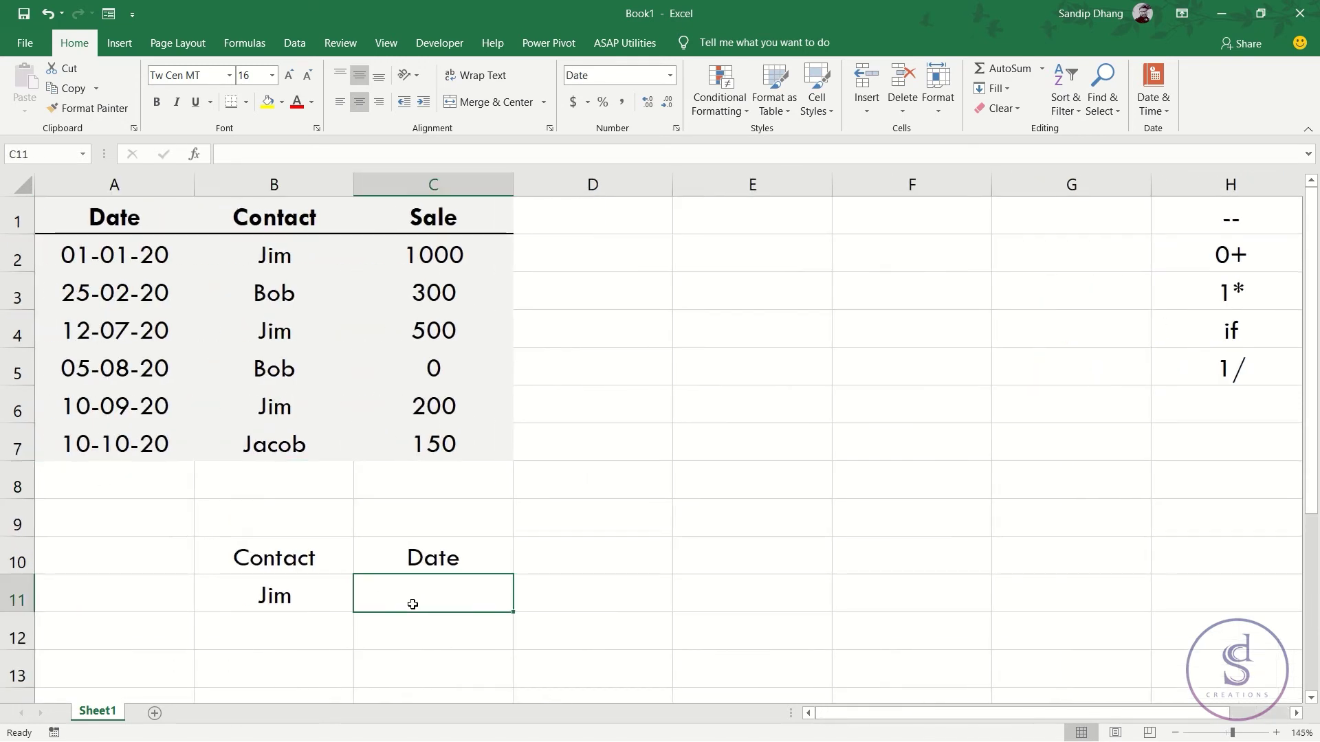
text(=max)
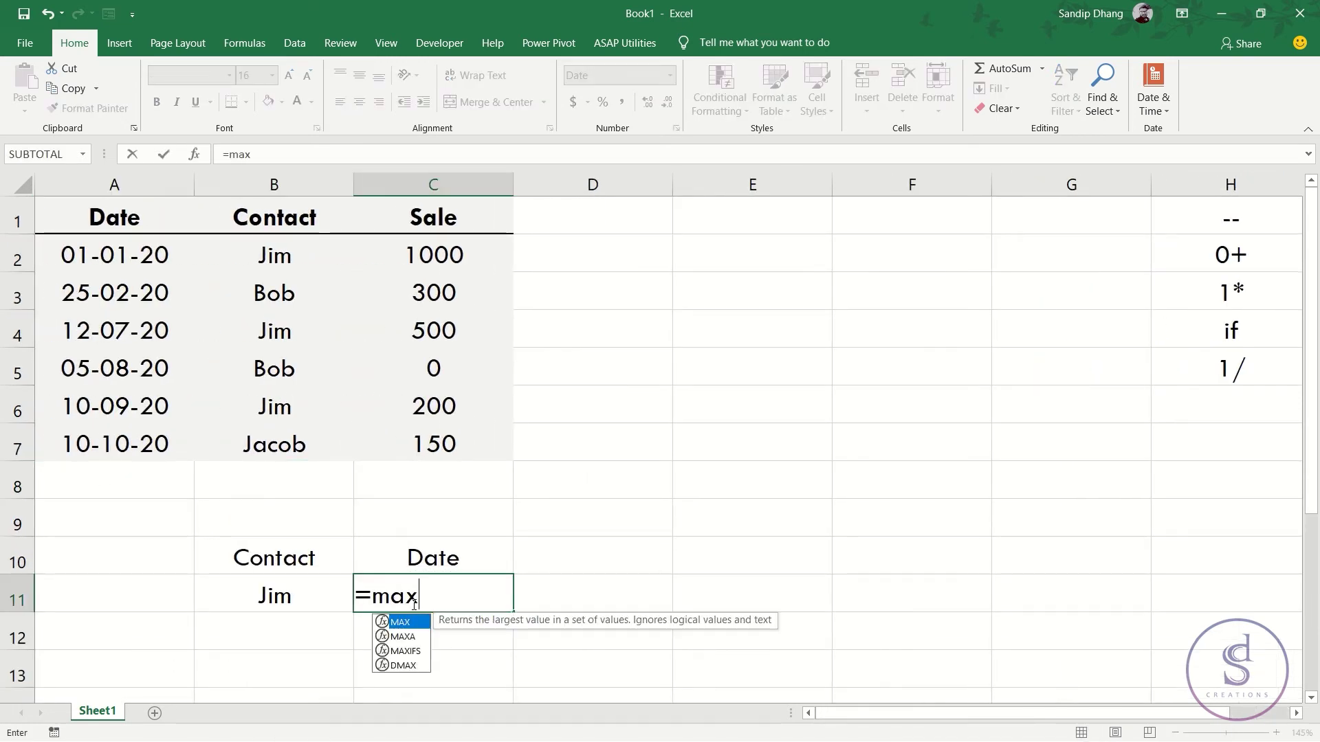
key(Tab)
drag(124, 251, 105, 441)
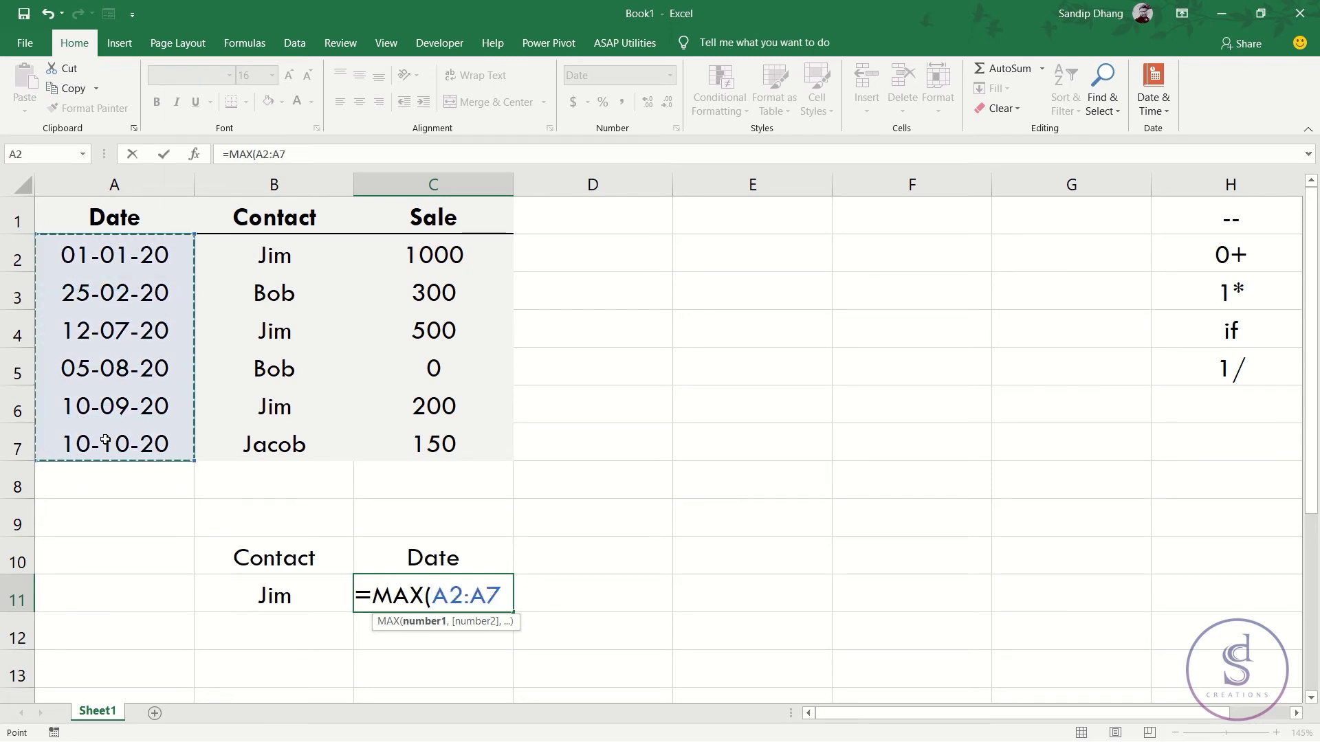
text())
key(Return)
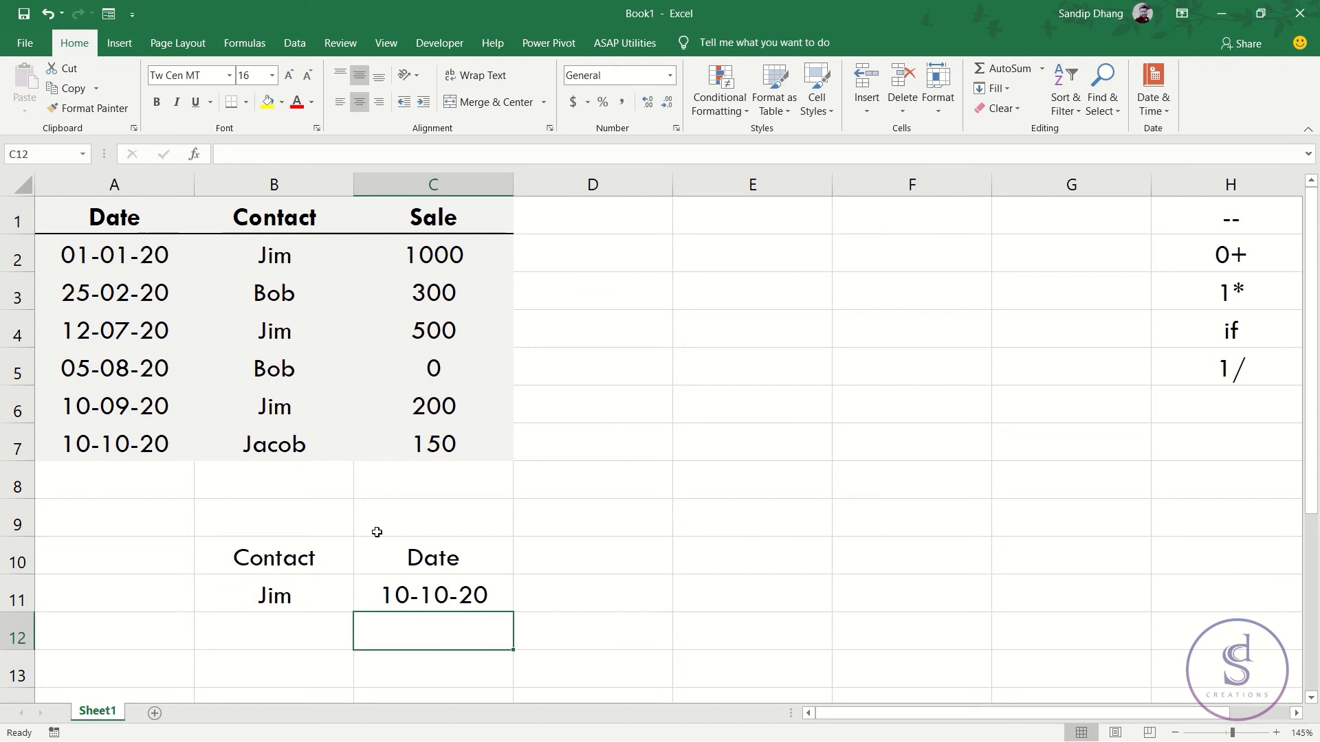
Step: Compare the C11 result with the dates in A2:A7 and the contact in B7, and clear C11
click(410, 606)
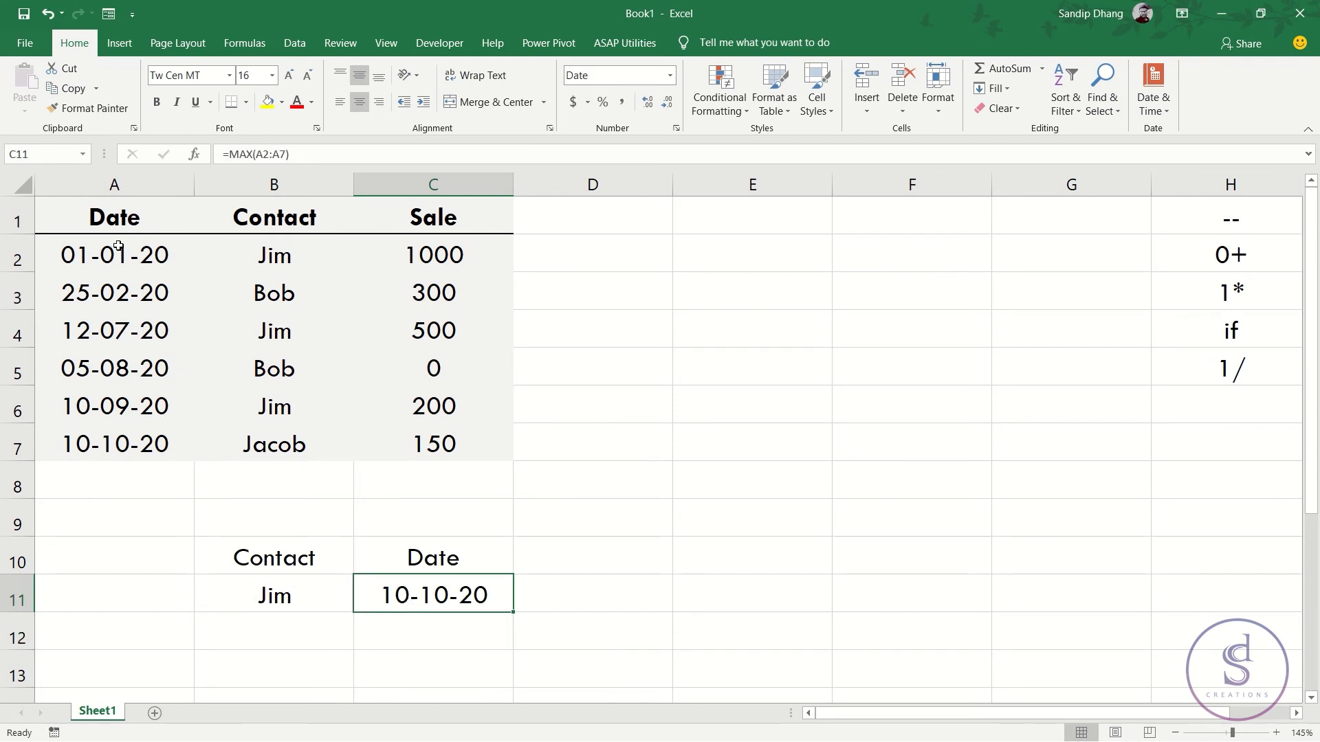
drag(113, 241, 177, 463)
click(106, 445)
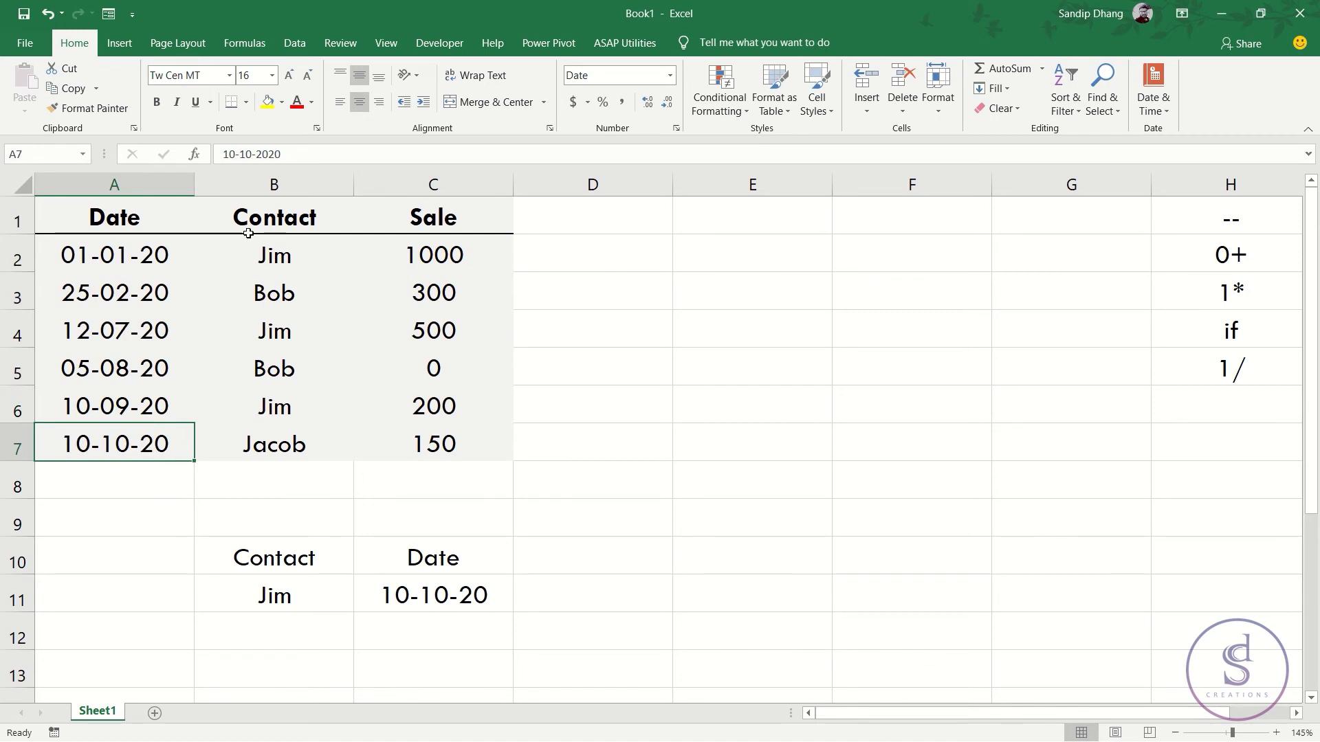
click(218, 442)
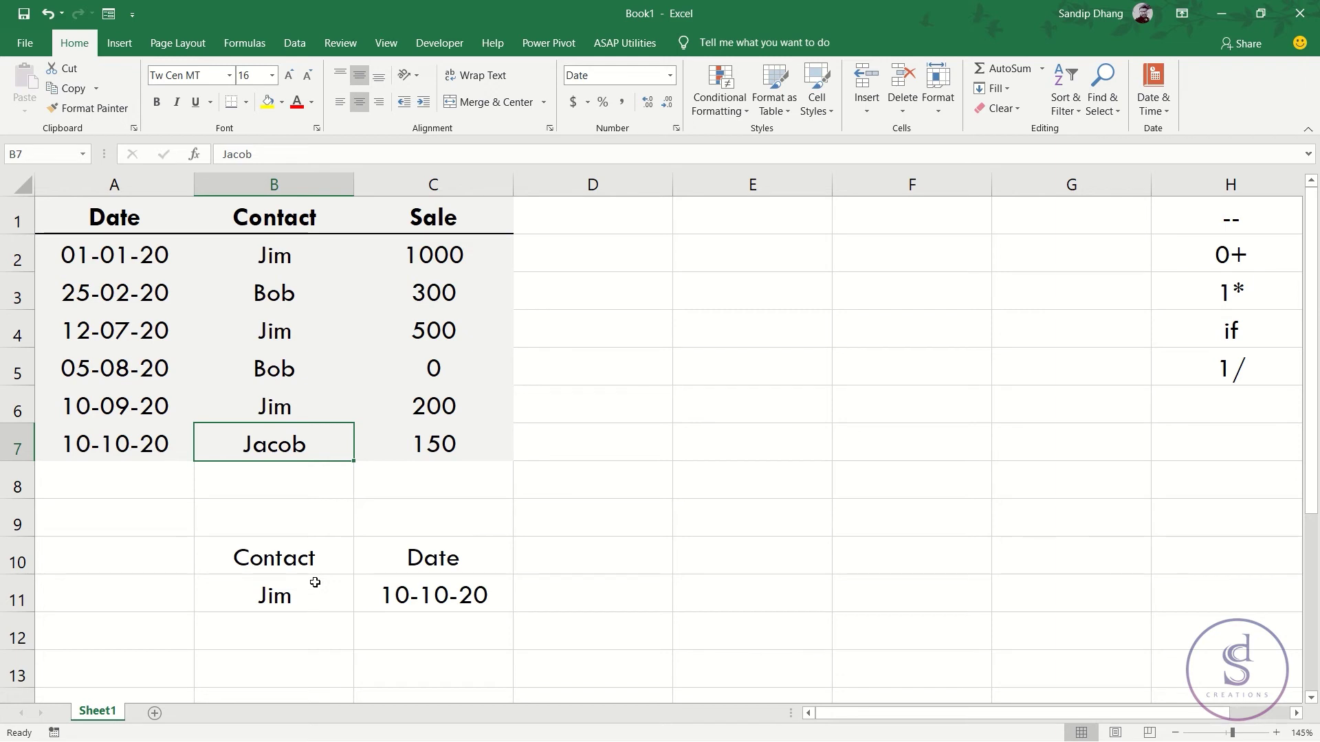
click(440, 597)
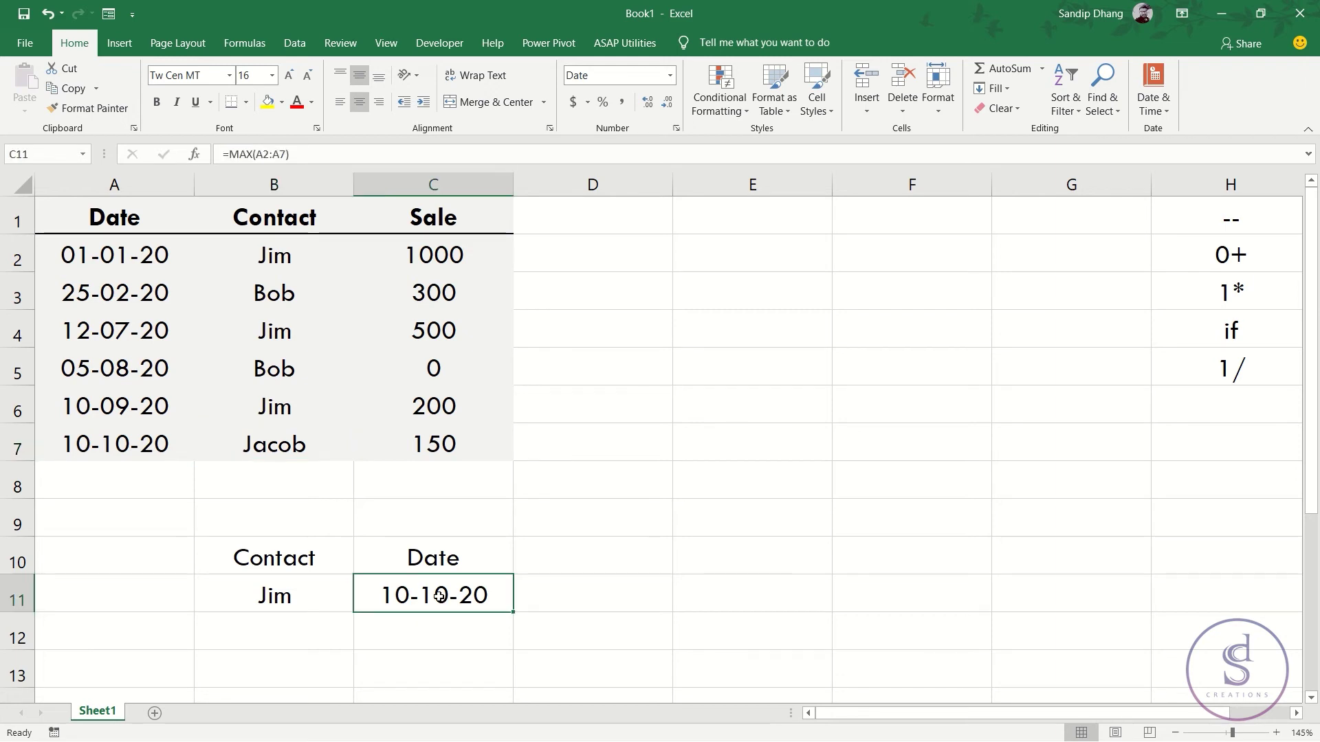
key(Delete)
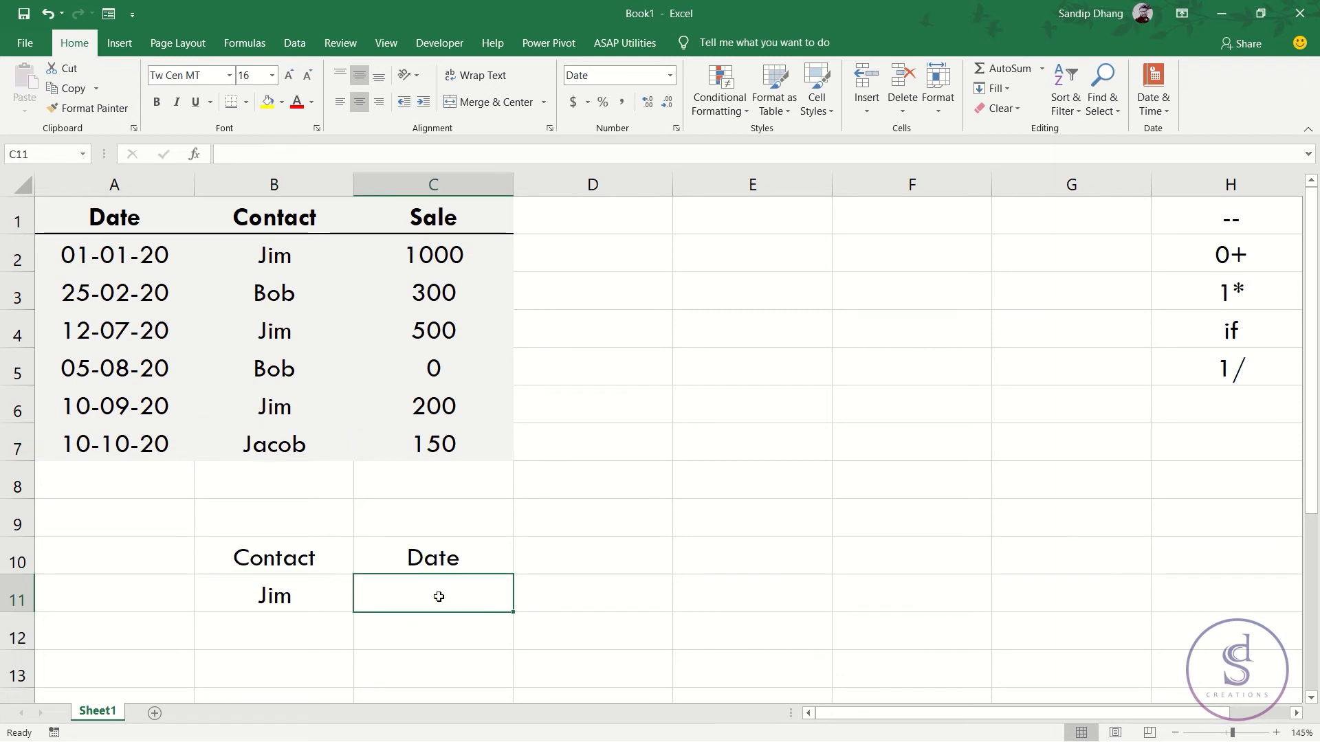
Step: Start a formula in C11 with =max(if(B2:B7=B11, to test the contacts against the name in B11
text(=max)
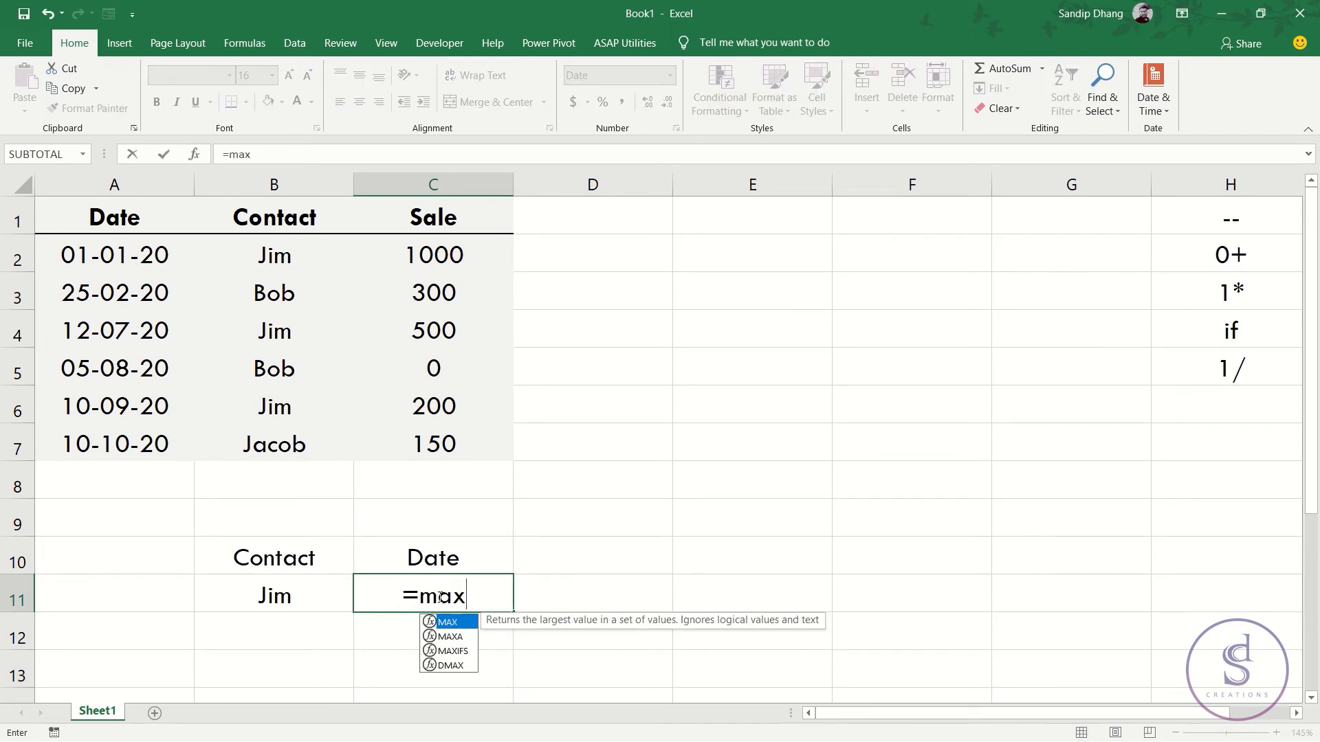
text(()
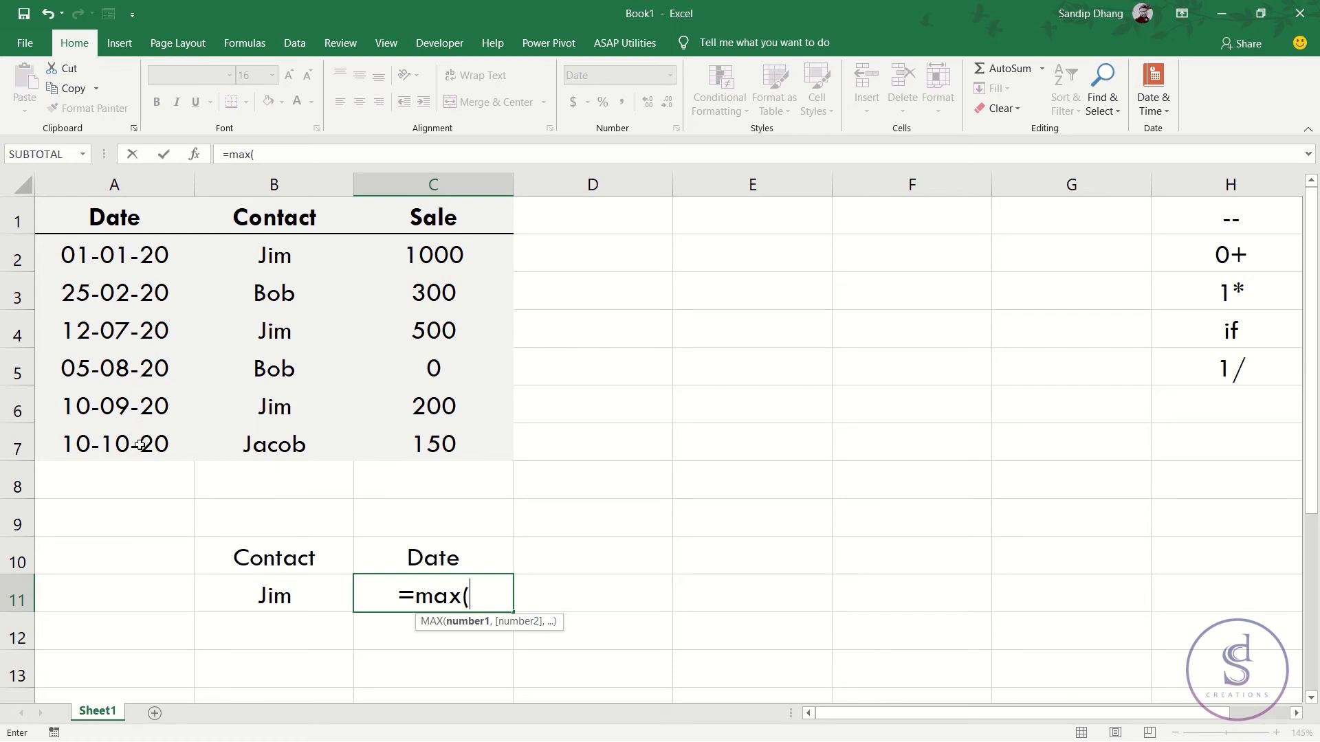
text(if)
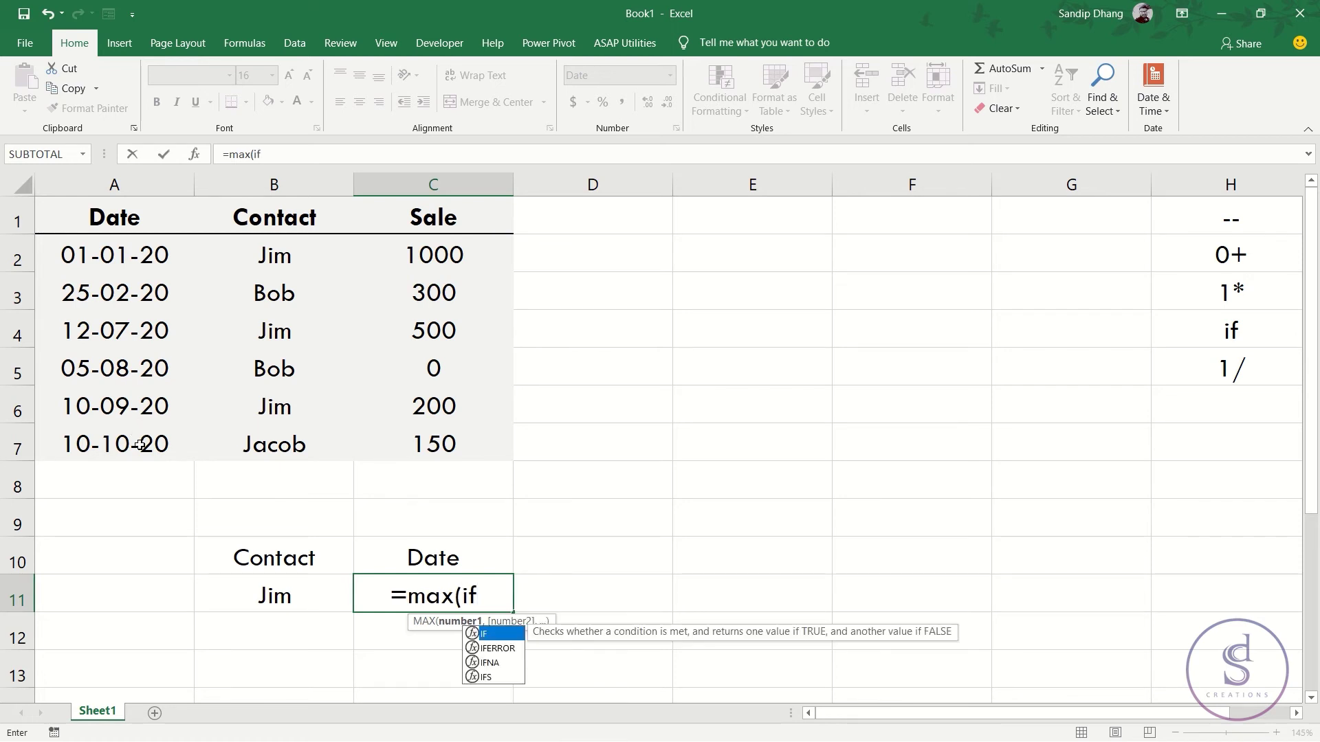
text(()
drag(301, 249, 307, 440)
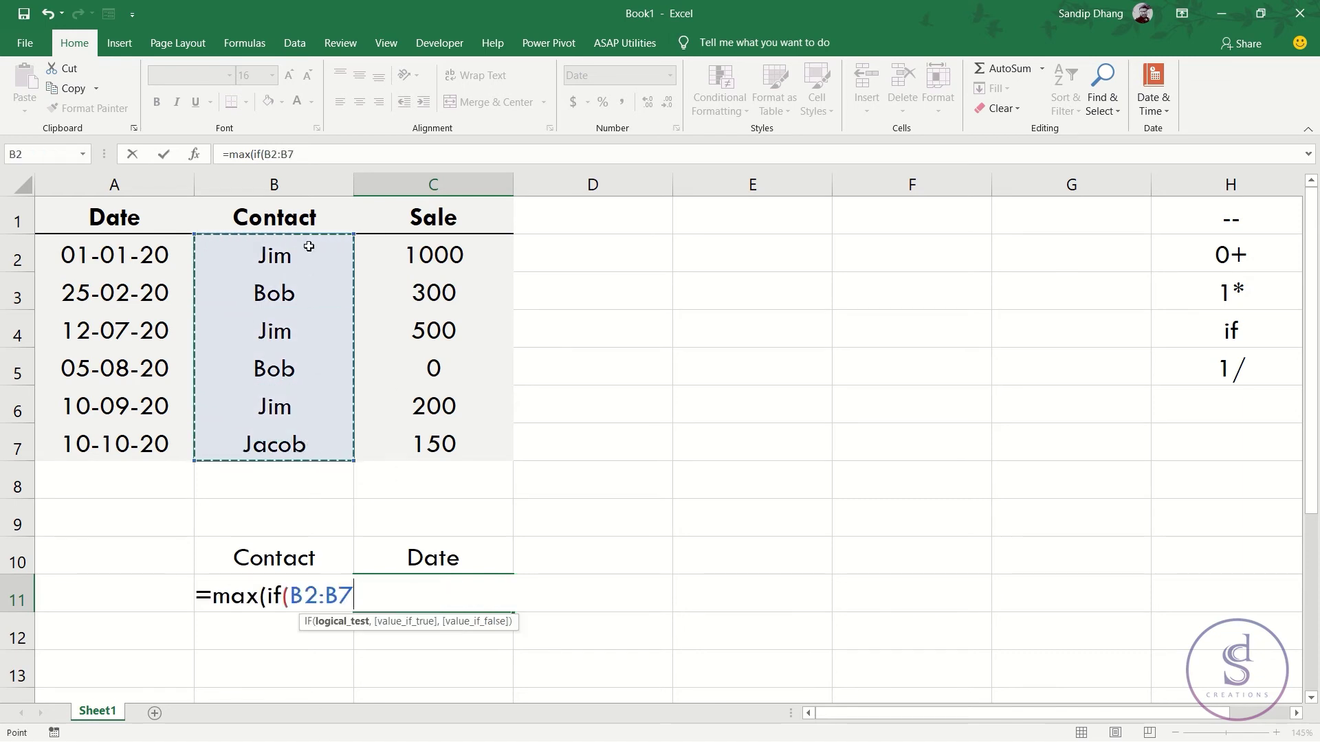
text(=)
key(Left)
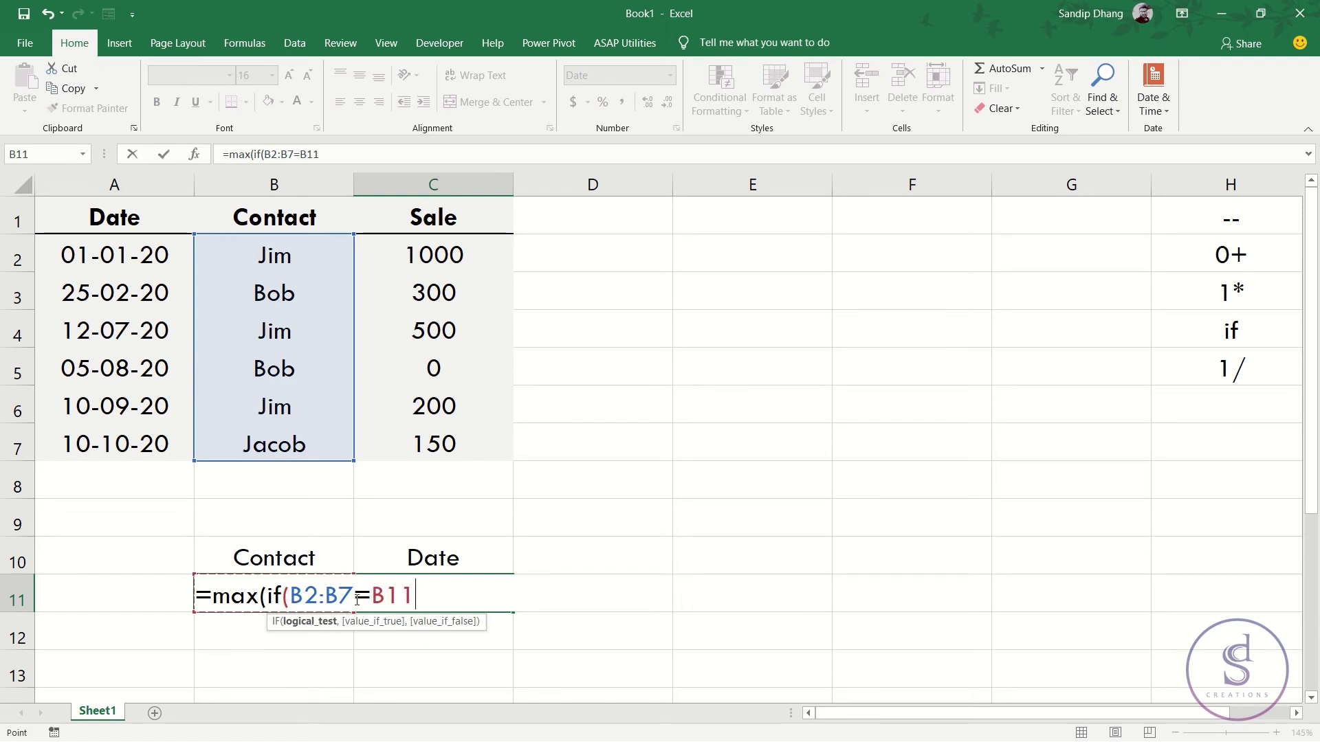
text(,)
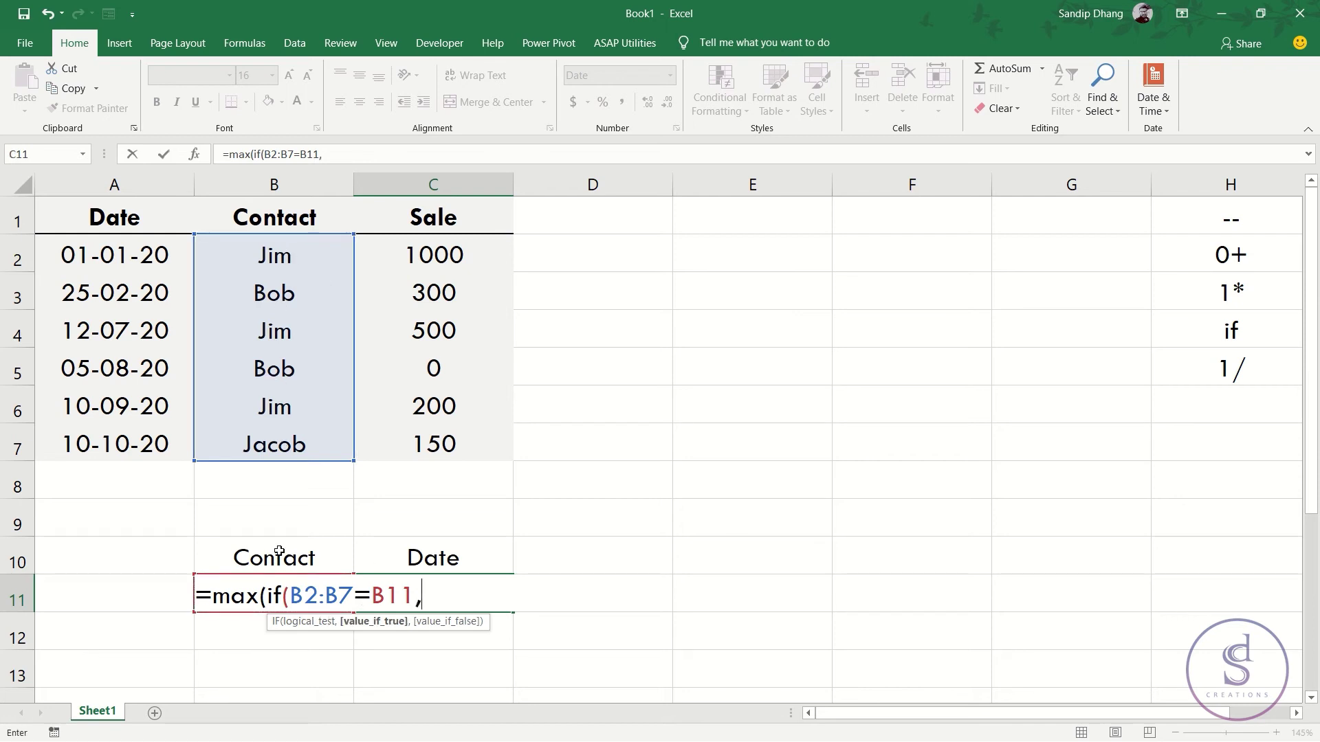
Step: Evaluate the logical test B2:B7=B11 inside the C11 formula to view its array, and restore the expression
drag(293, 602, 419, 590)
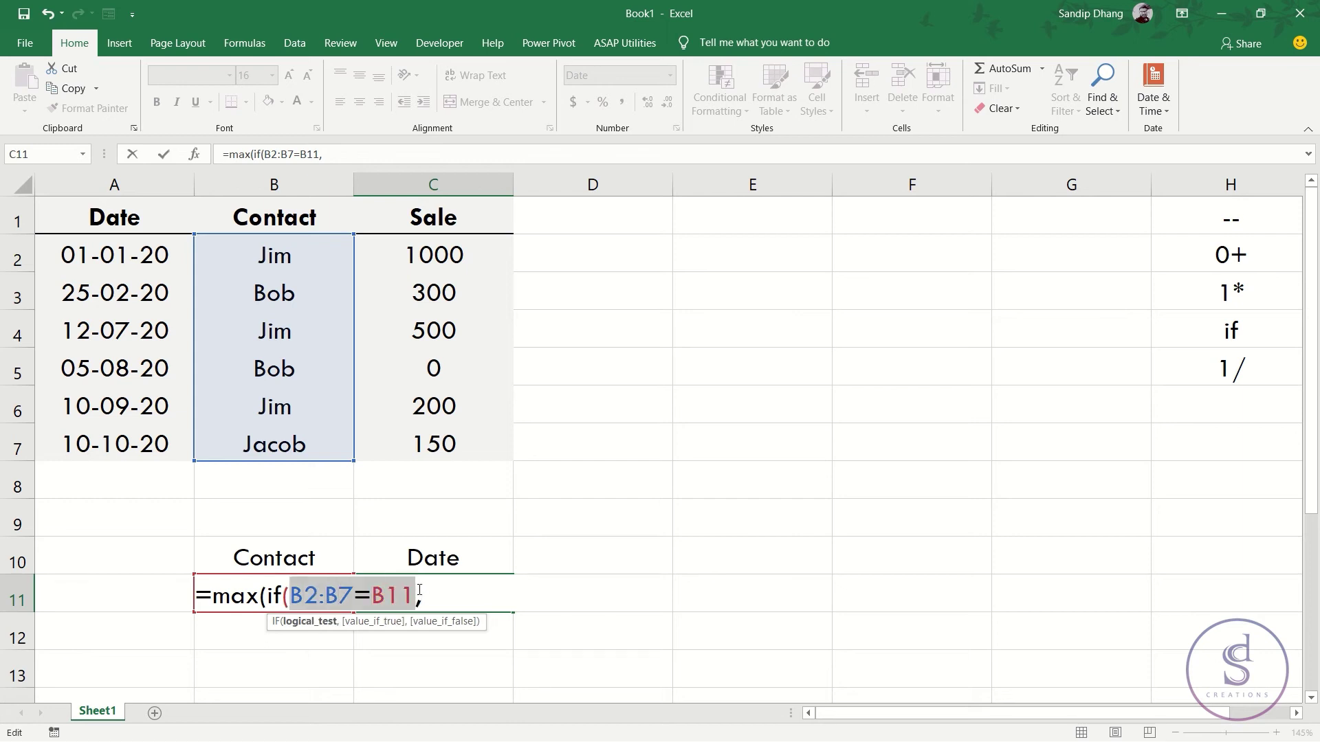
key(F9)
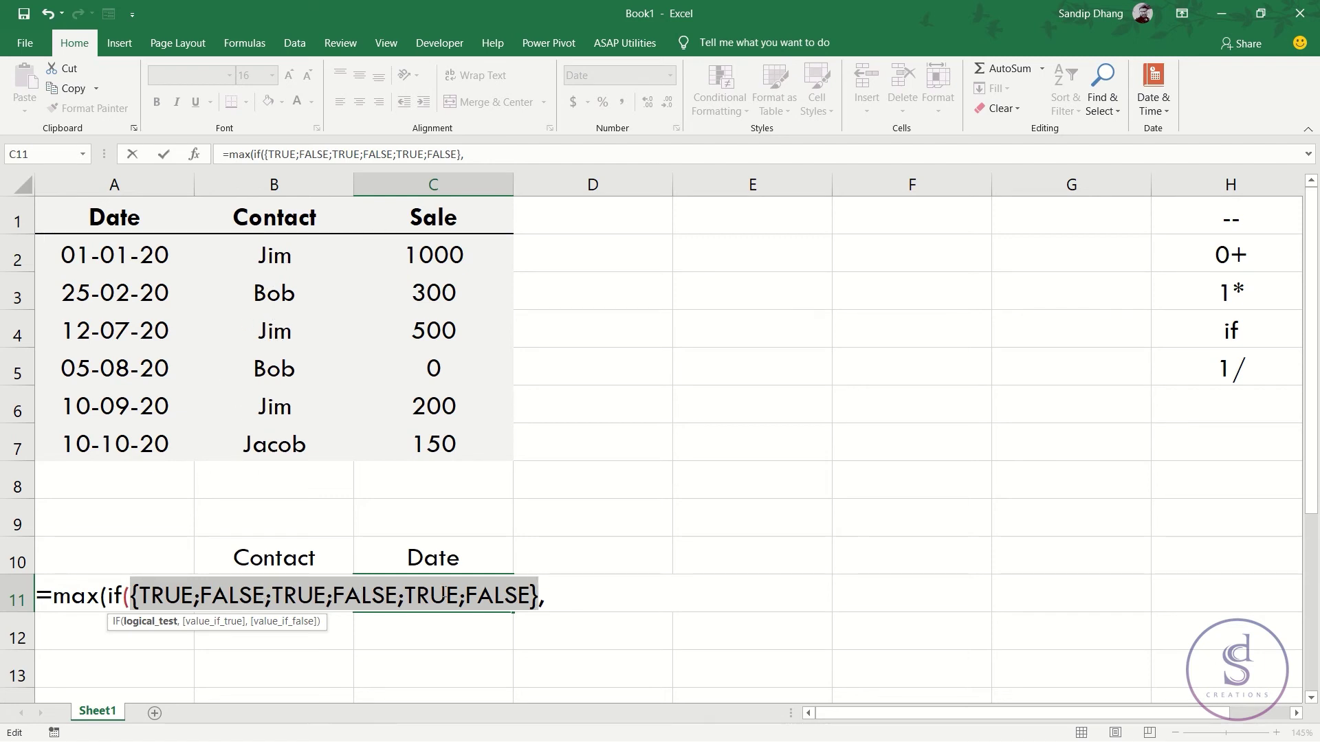
key(ctrl+z)
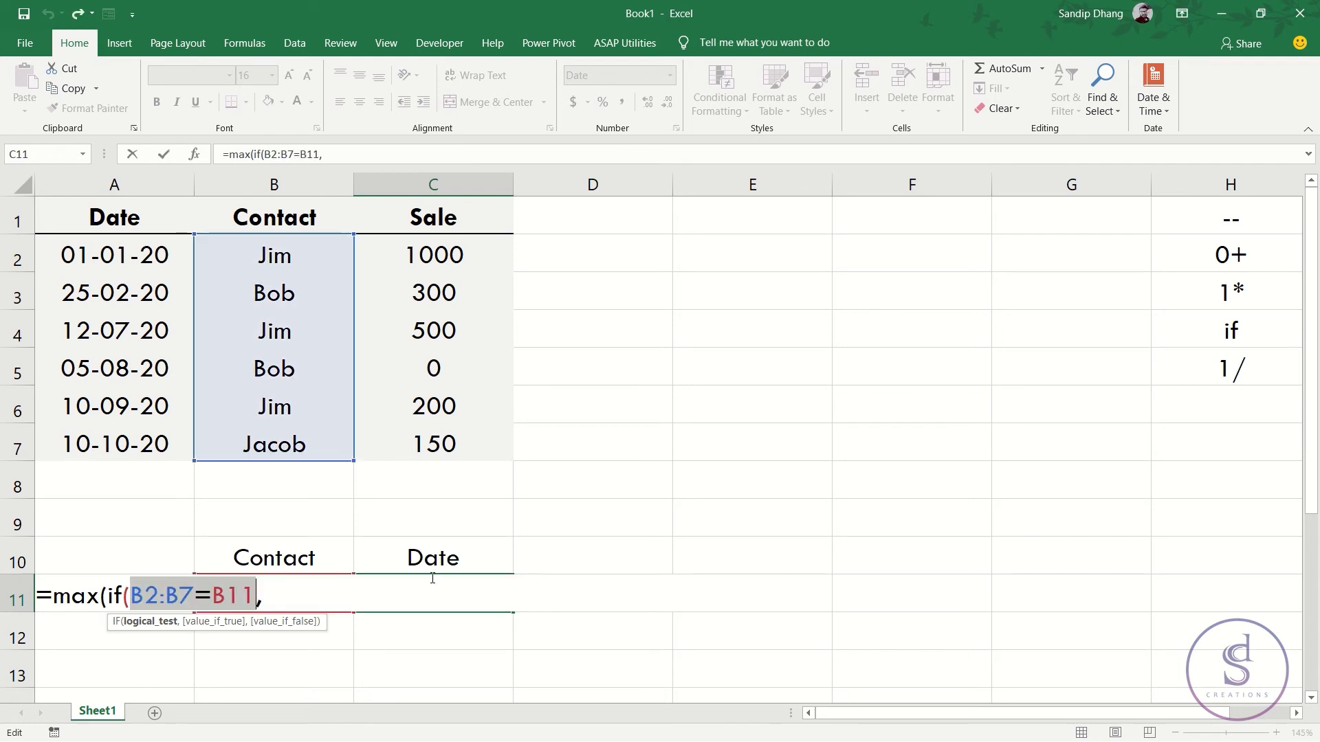
Step: Complete the IF function with A2:A7 as the true value and 0 as the false value, and close its parenthesis
click(300, 602)
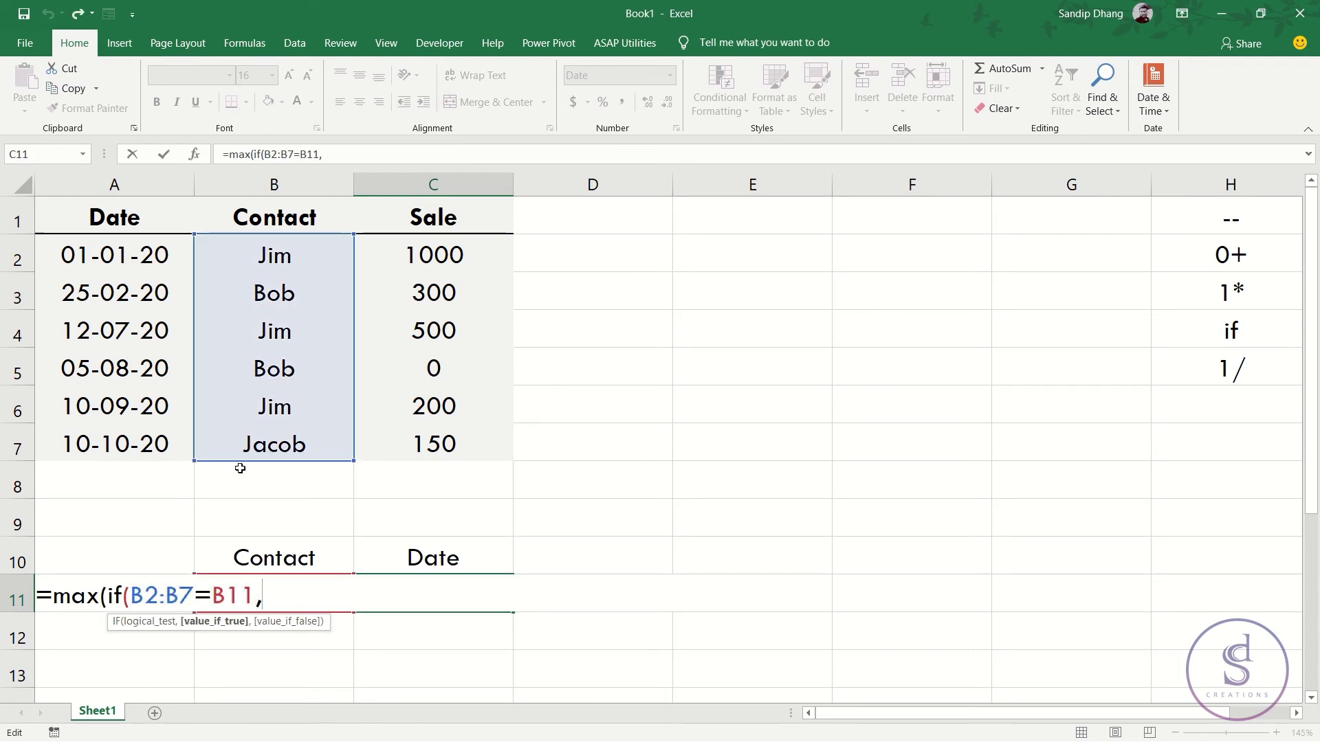
drag(94, 256, 94, 447)
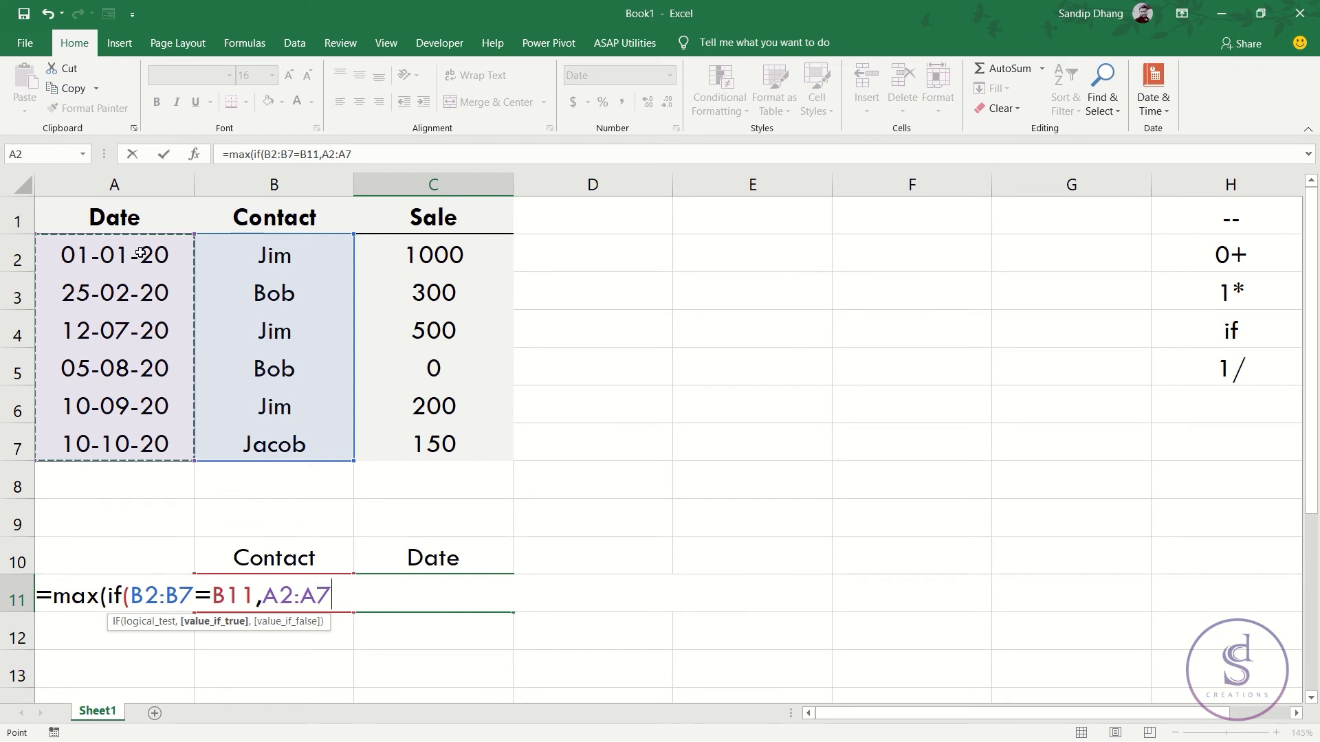
text(,0)
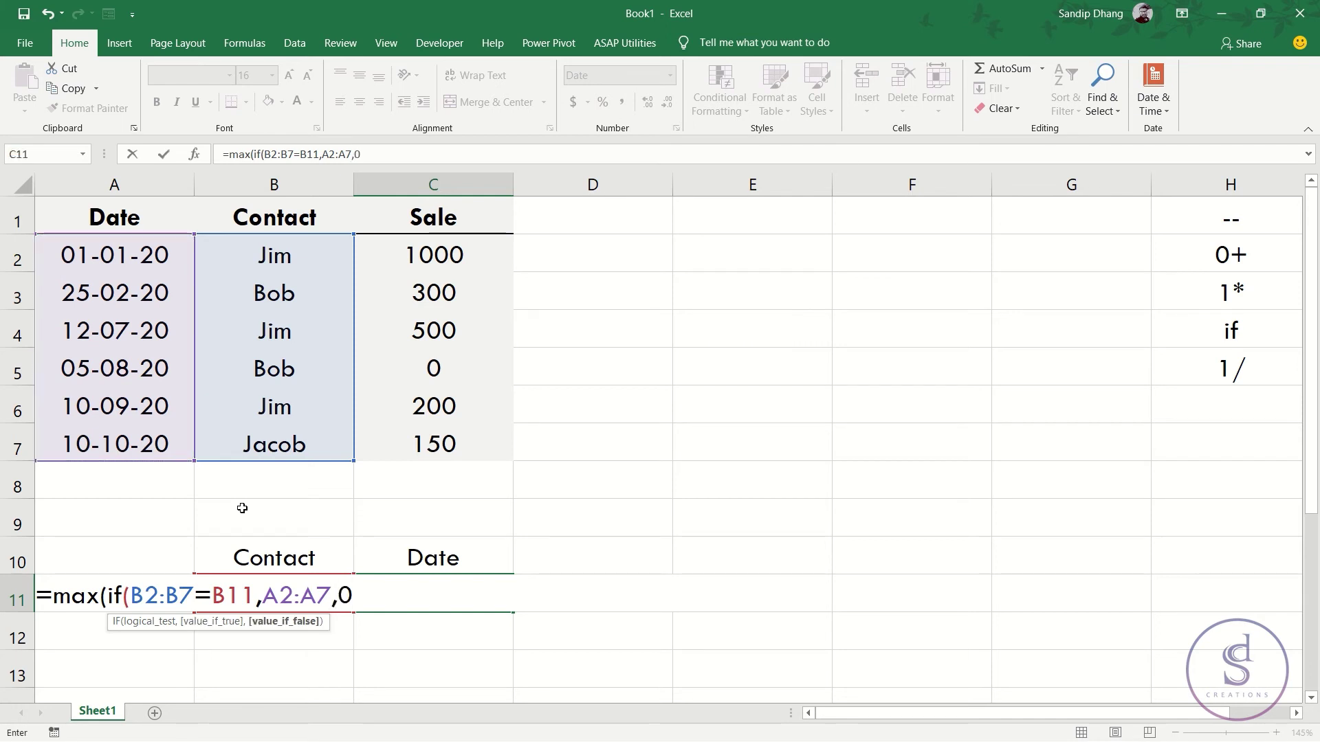
text())
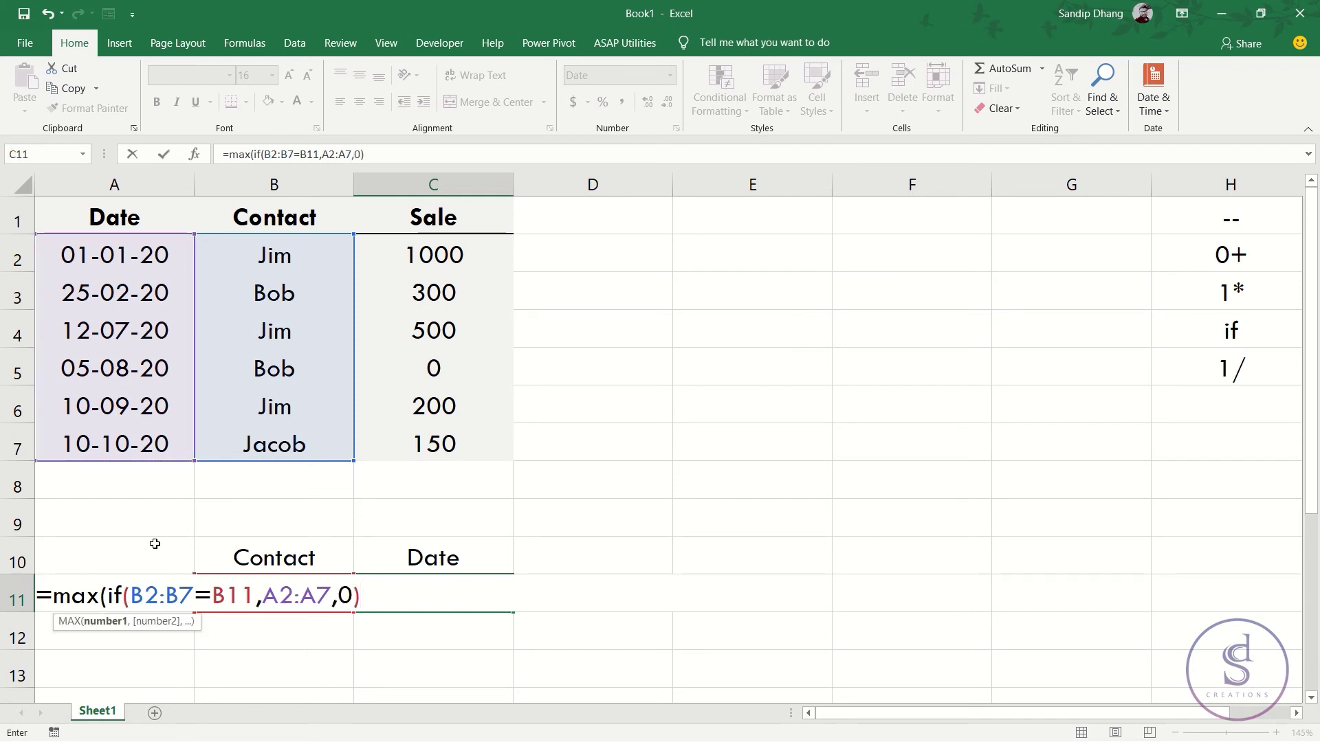
Step: Evaluate the whole if(B2:B7=B11,A2:A7,0) part to view its date array, and restore the expression
drag(109, 595, 448, 600)
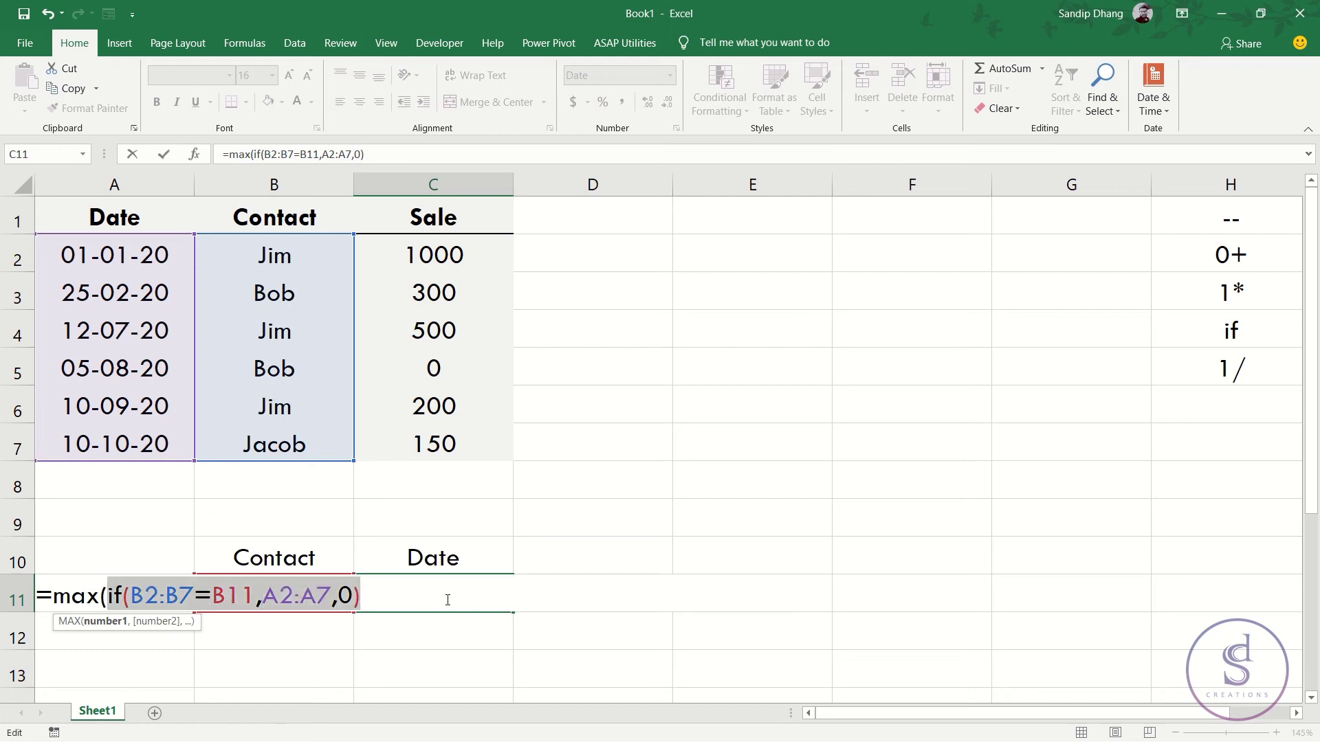
key(F9)
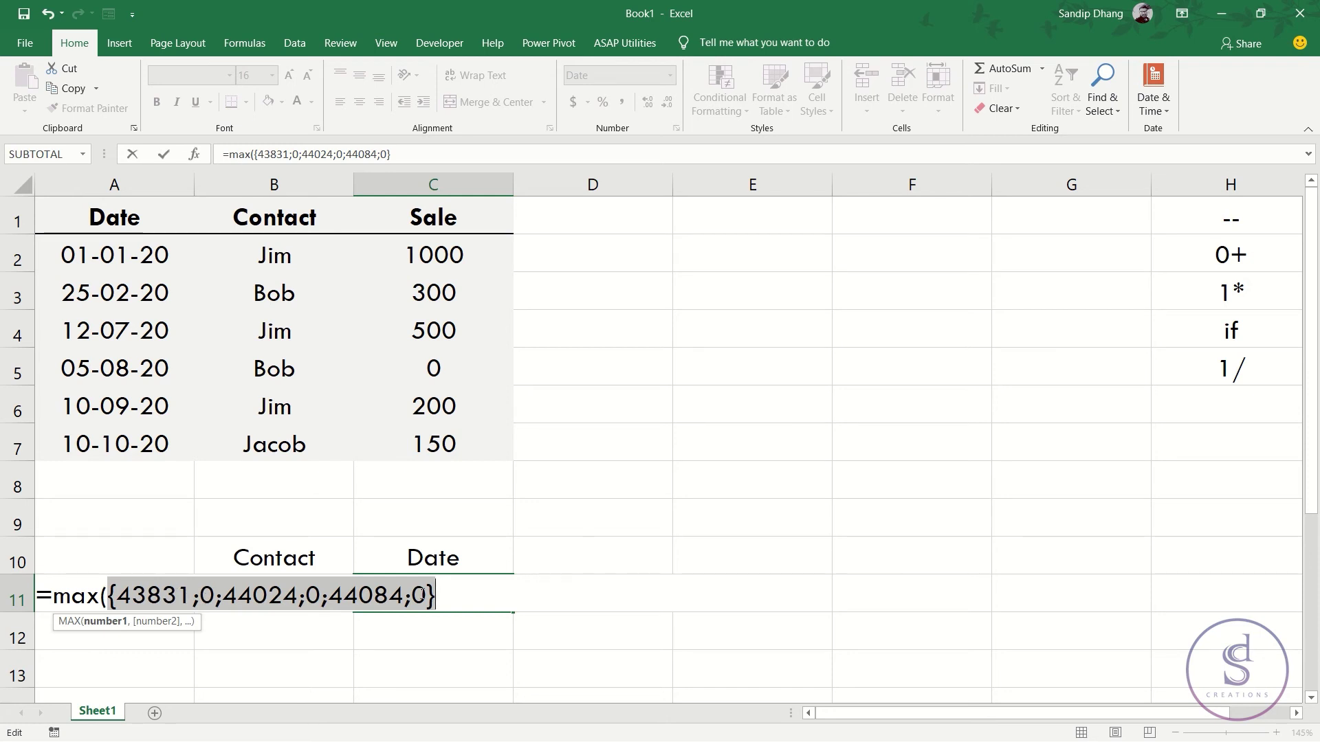
key(ctrl+z)
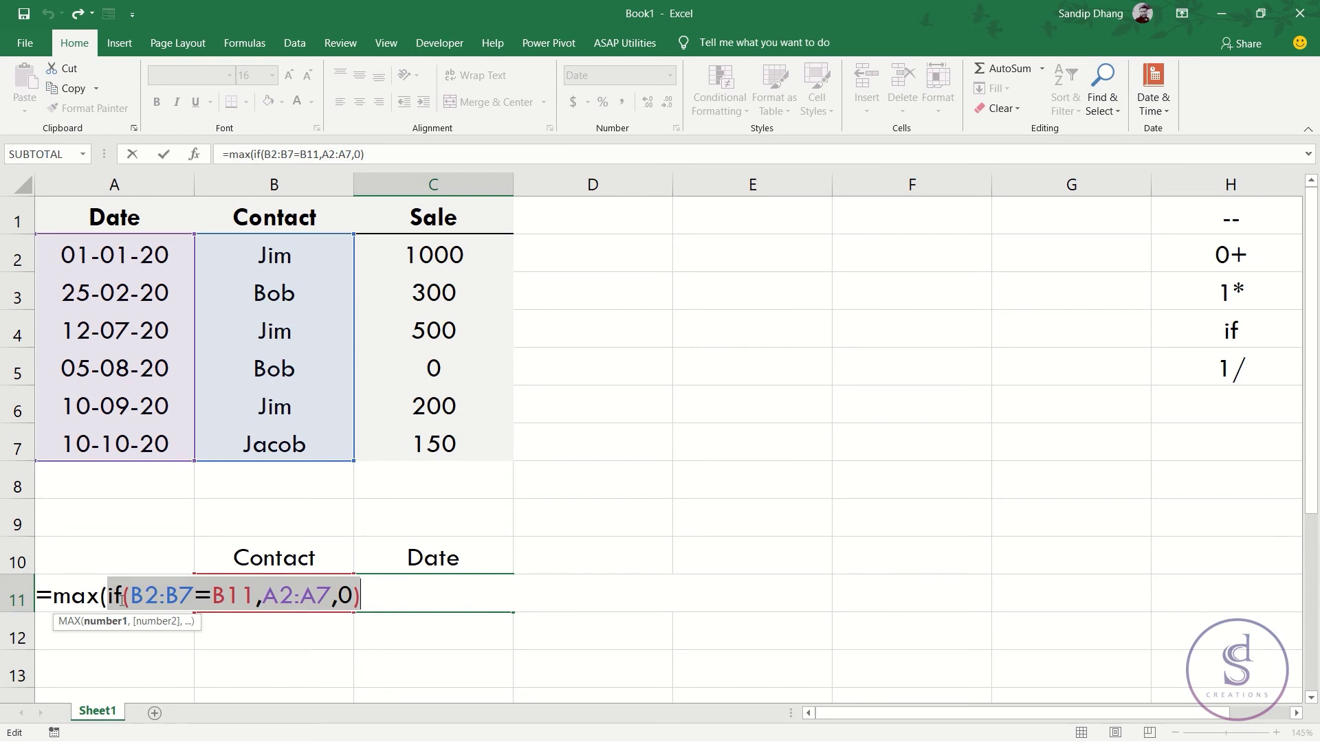
Step: Preview the IF array once more and restore its expression, and close the MAX function in C11 as an array formula
key(F9)
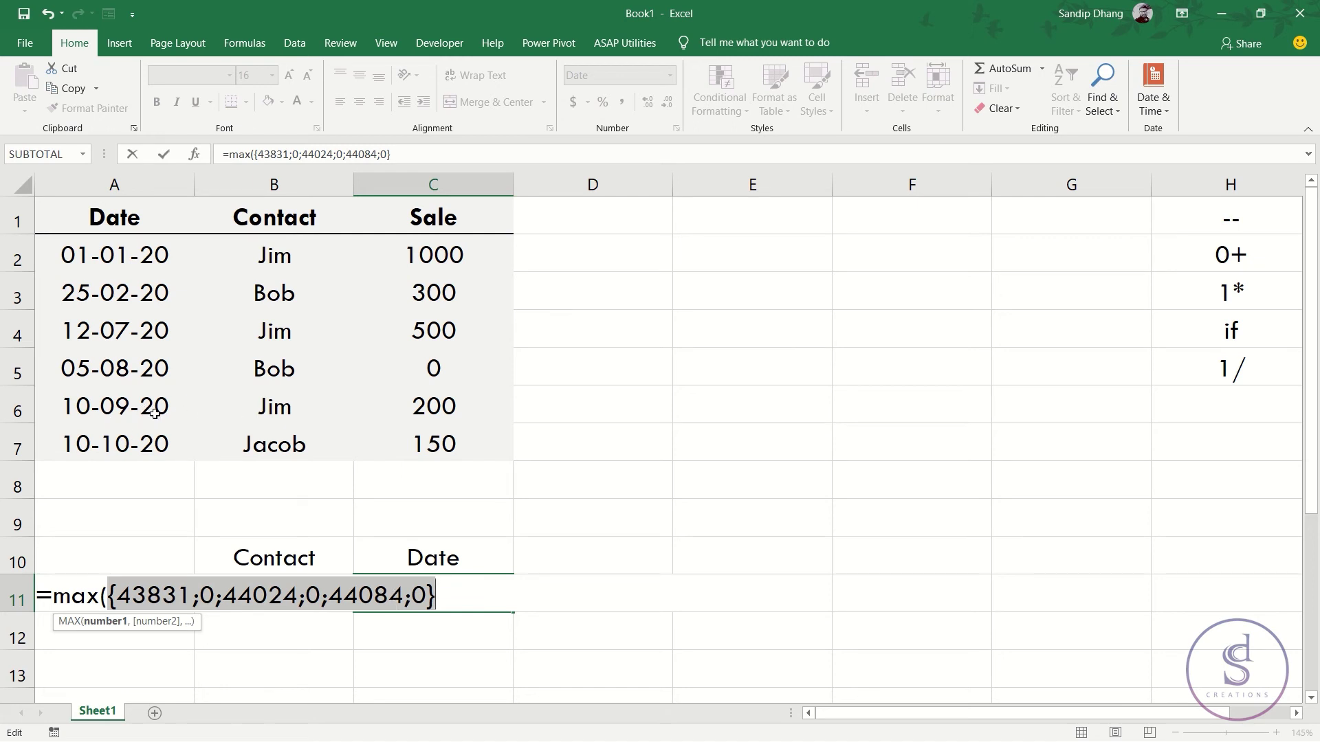
key(ctrl+z)
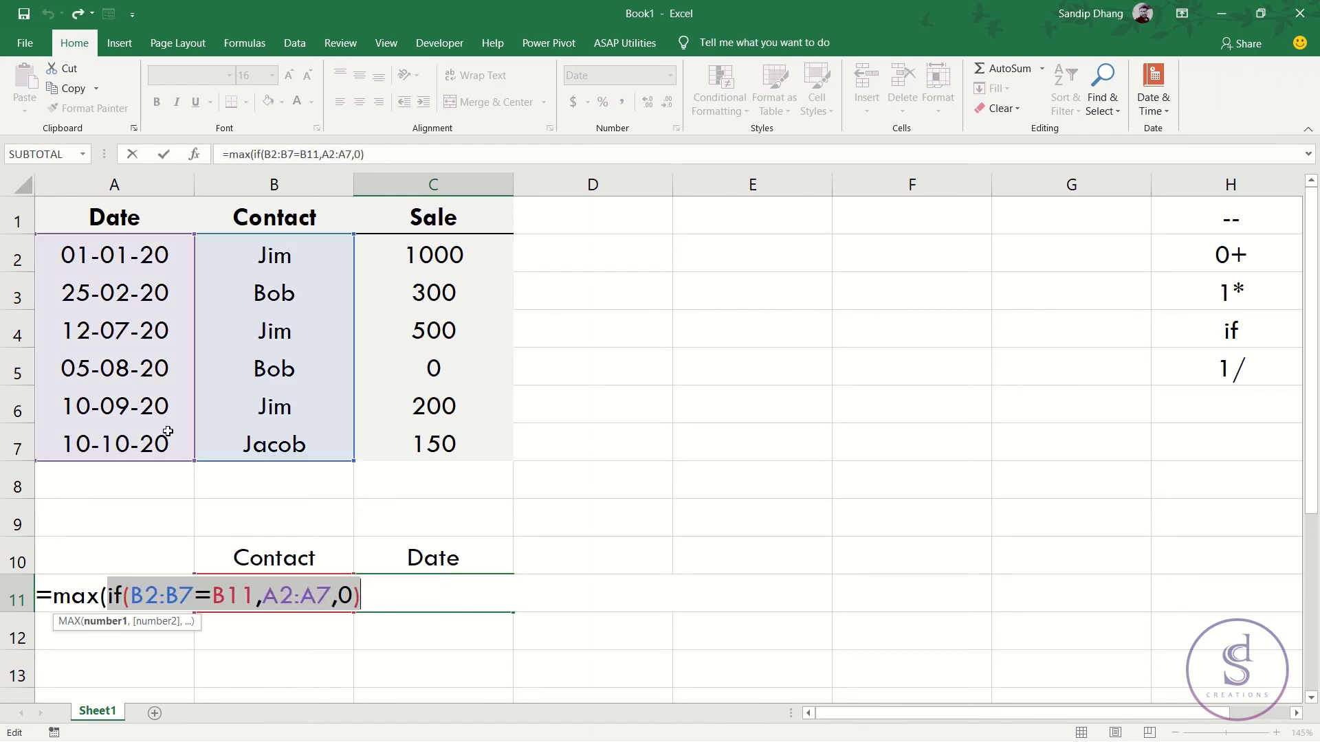
click(385, 593)
text())
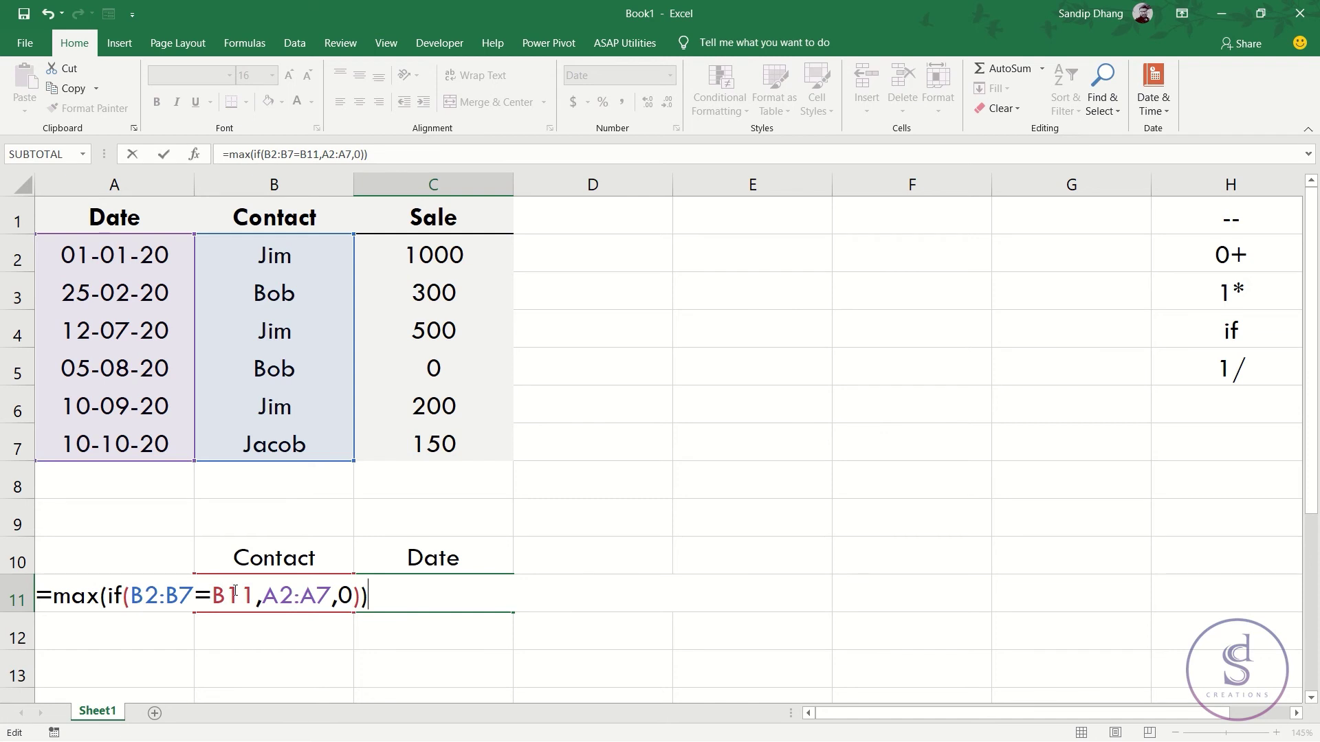
key(ctrl+shift+Return)
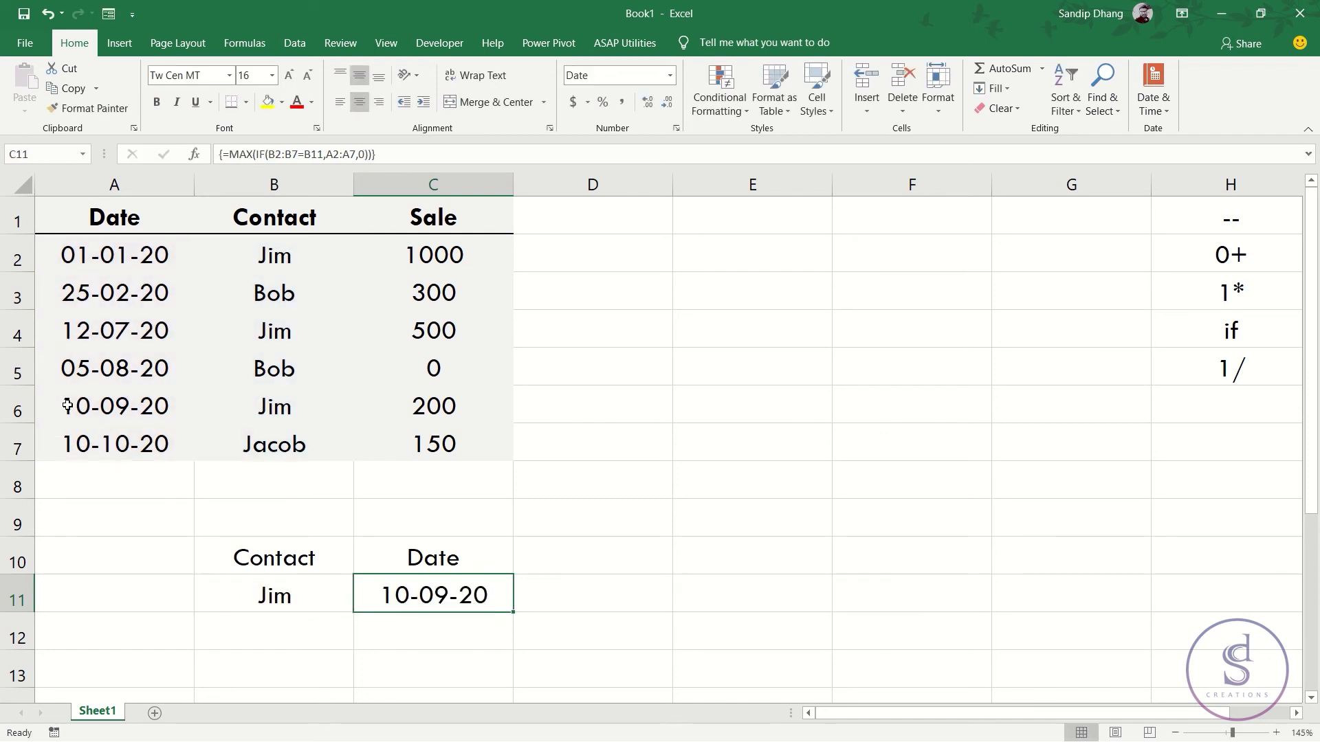
Step: Check the date and contact in A6:B6, and set the date in A4 to 12-07-2022
click(88, 404)
drag(180, 407, 226, 409)
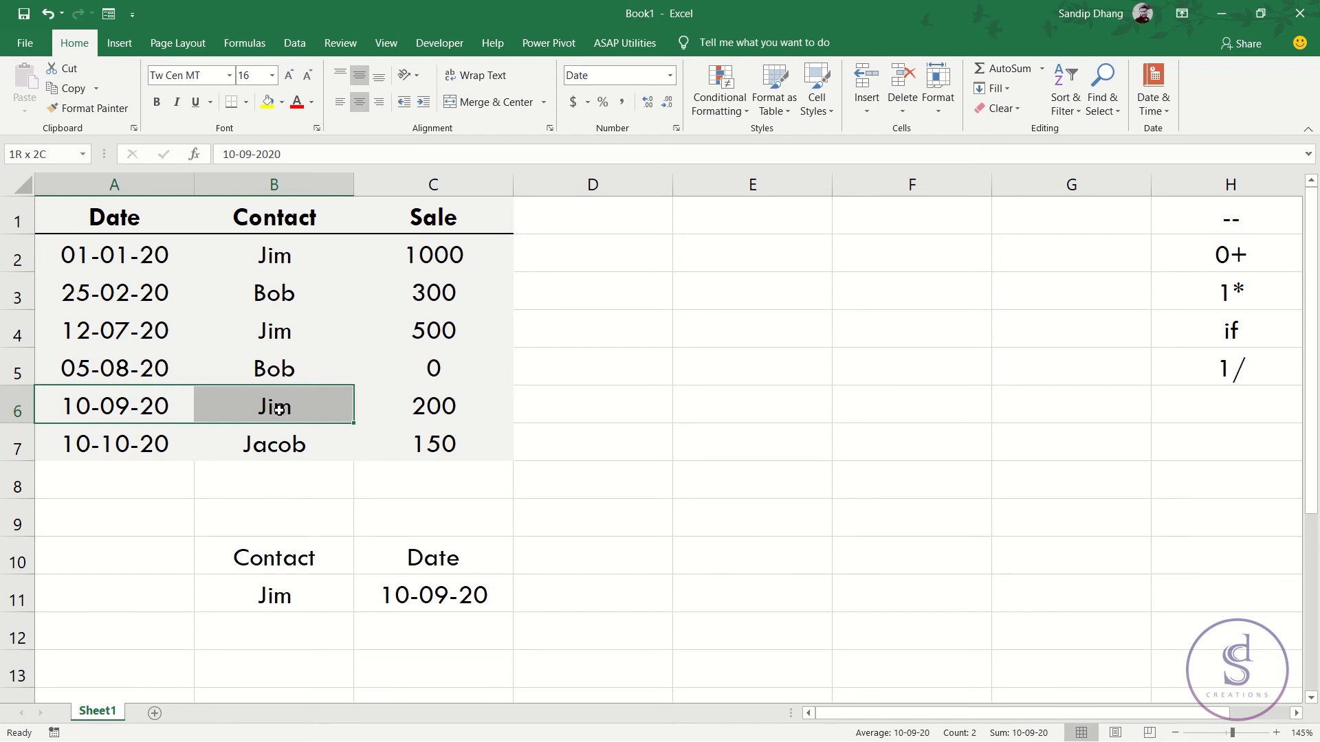
click(111, 330)
double_click(168, 329)
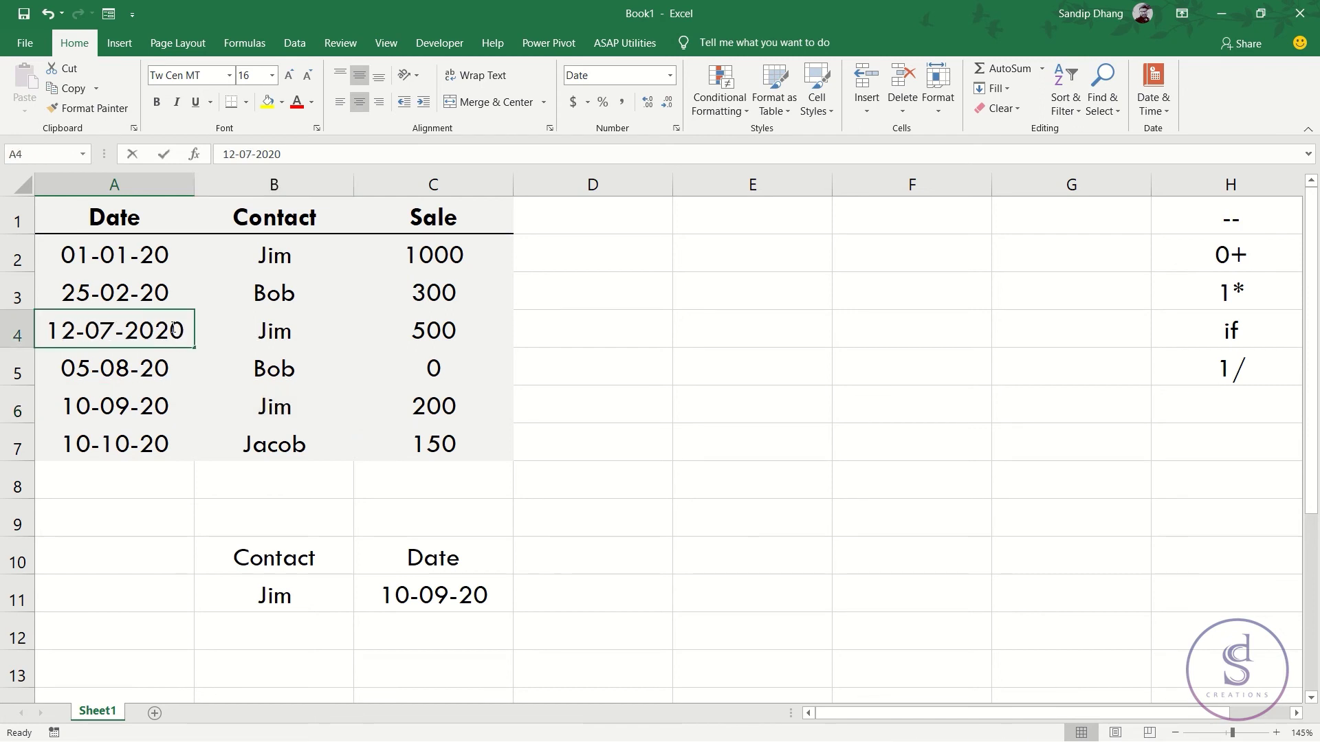
key(BackSpace)
text(2)
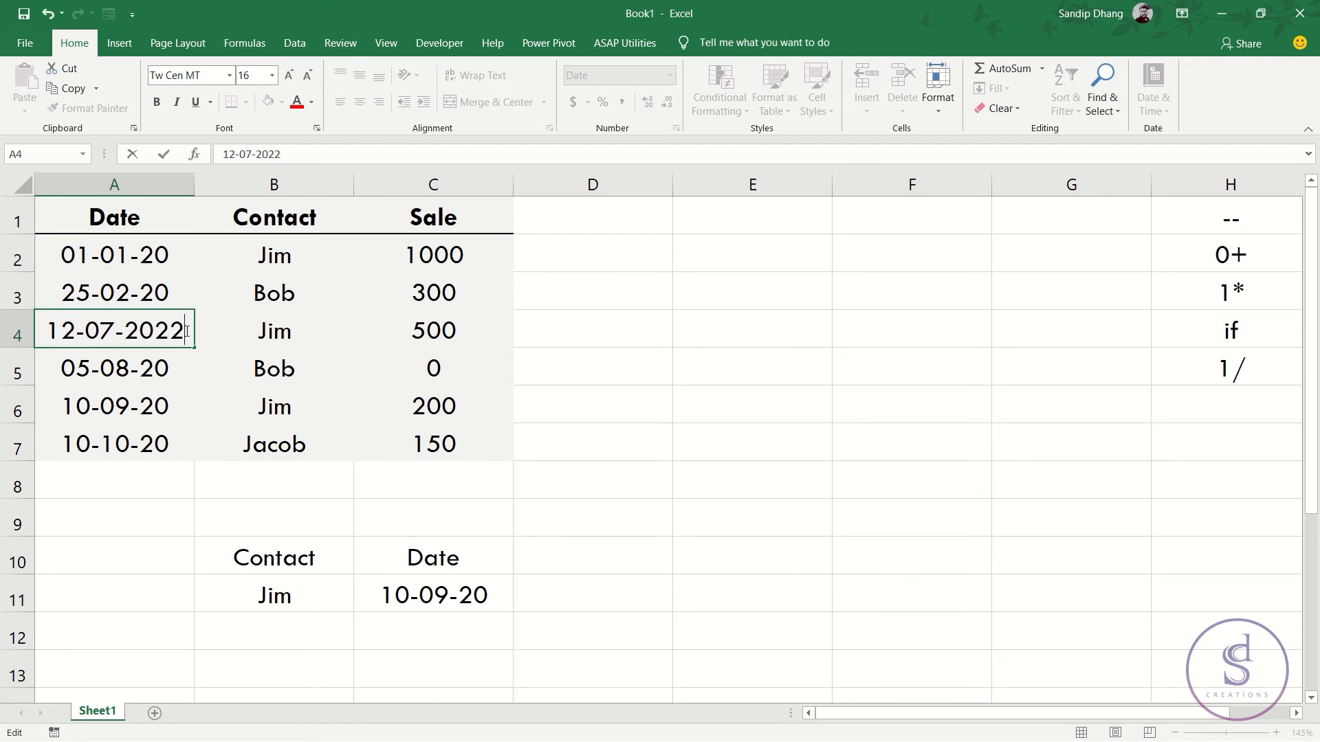
key(Return)
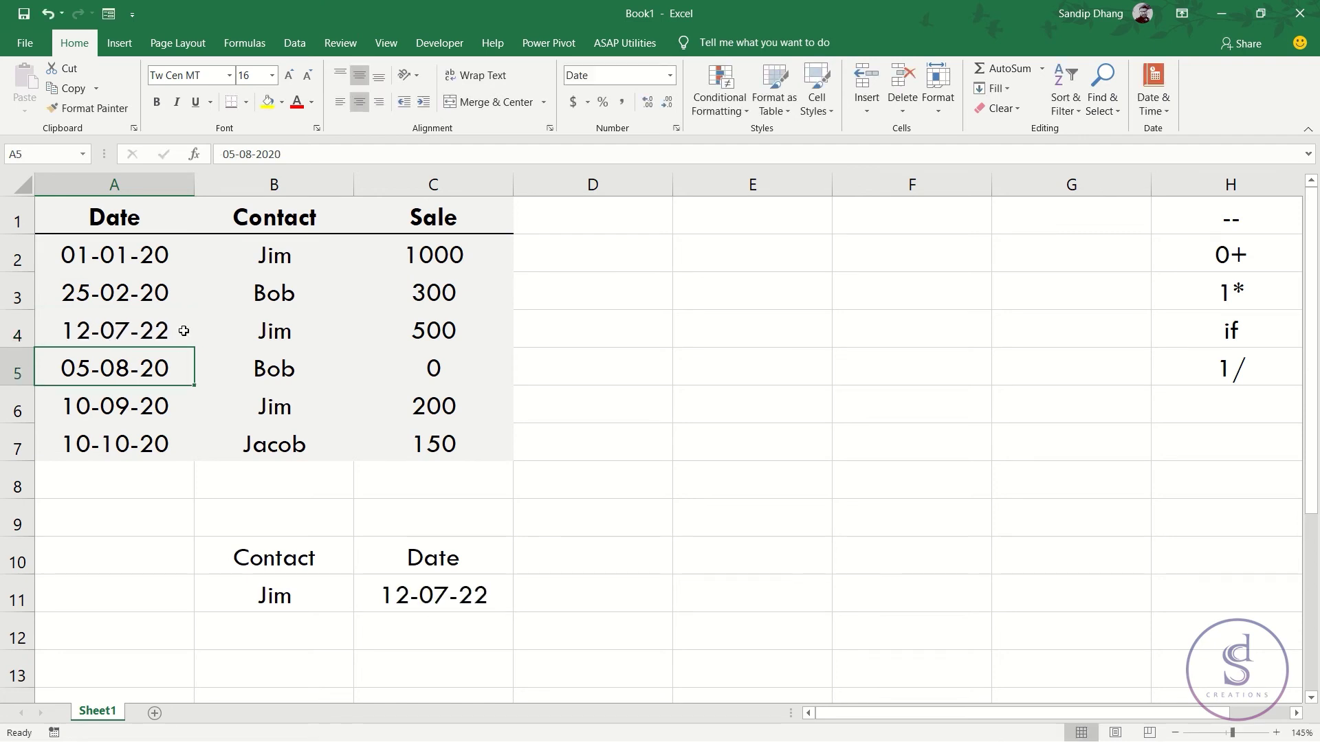
Step: Compare the date in A4 with C11 and review the full C11 formula, re-entering it as an array formula
click(99, 324)
click(462, 601)
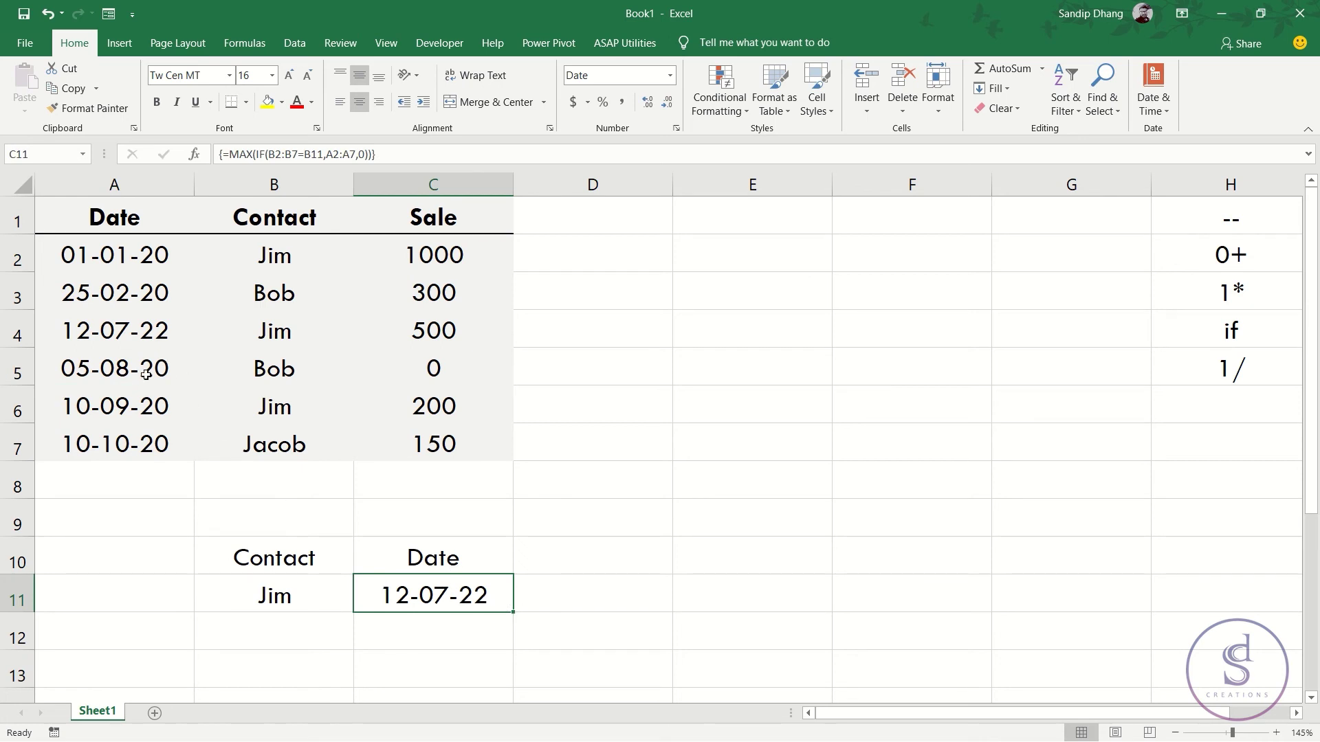
click(89, 332)
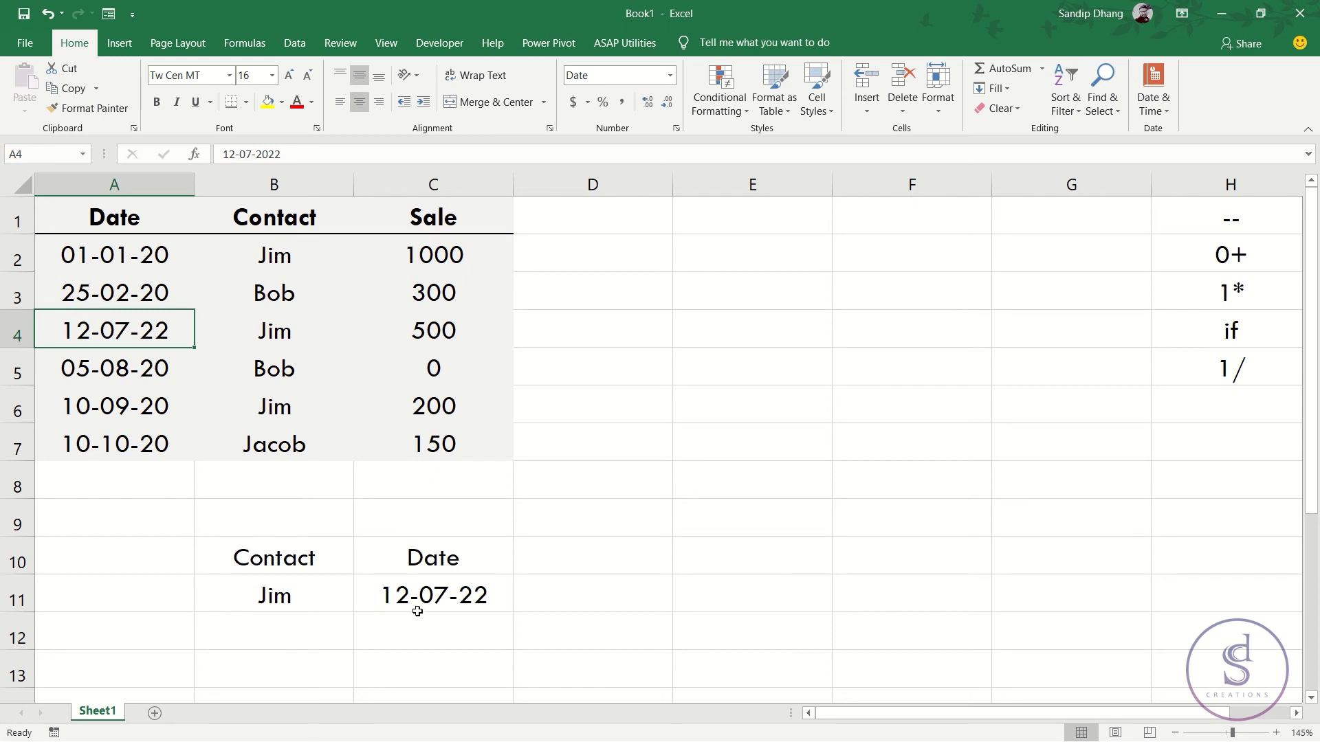
click(431, 596)
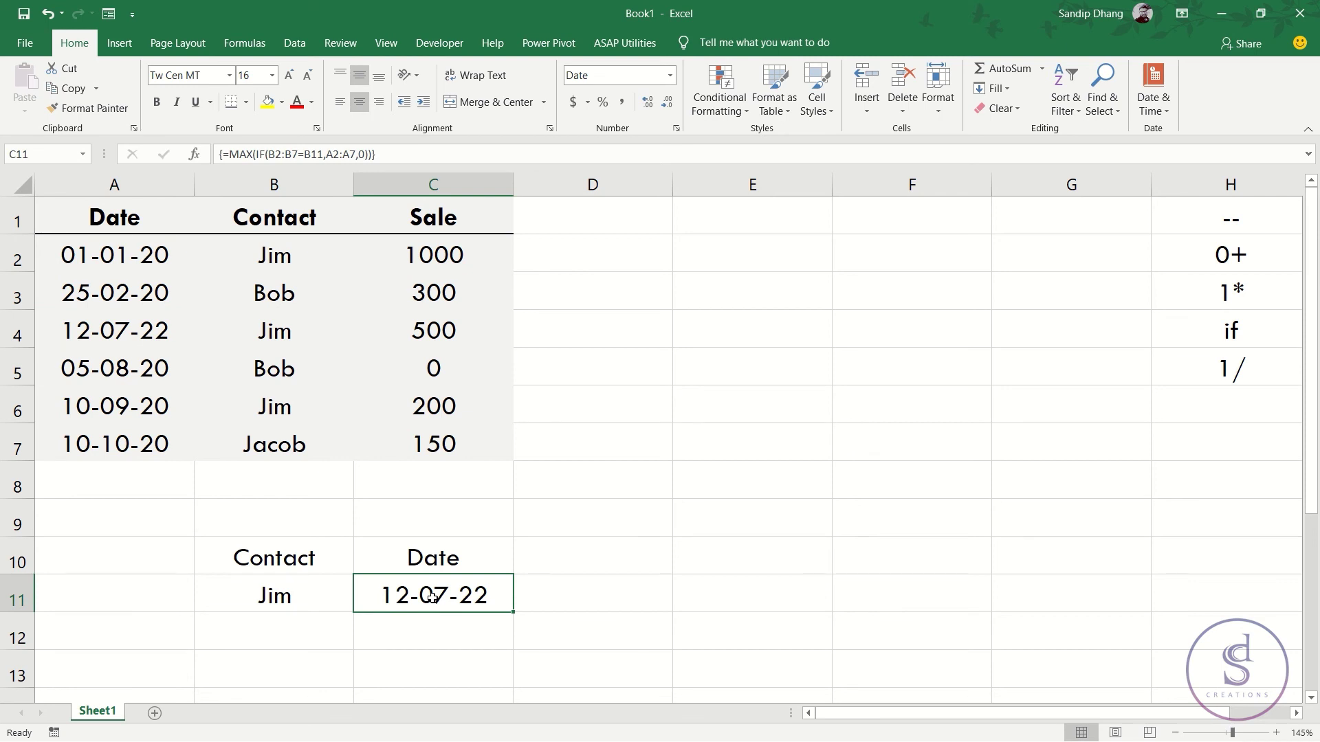
double_click(432, 596)
drag(199, 593, 628, 595)
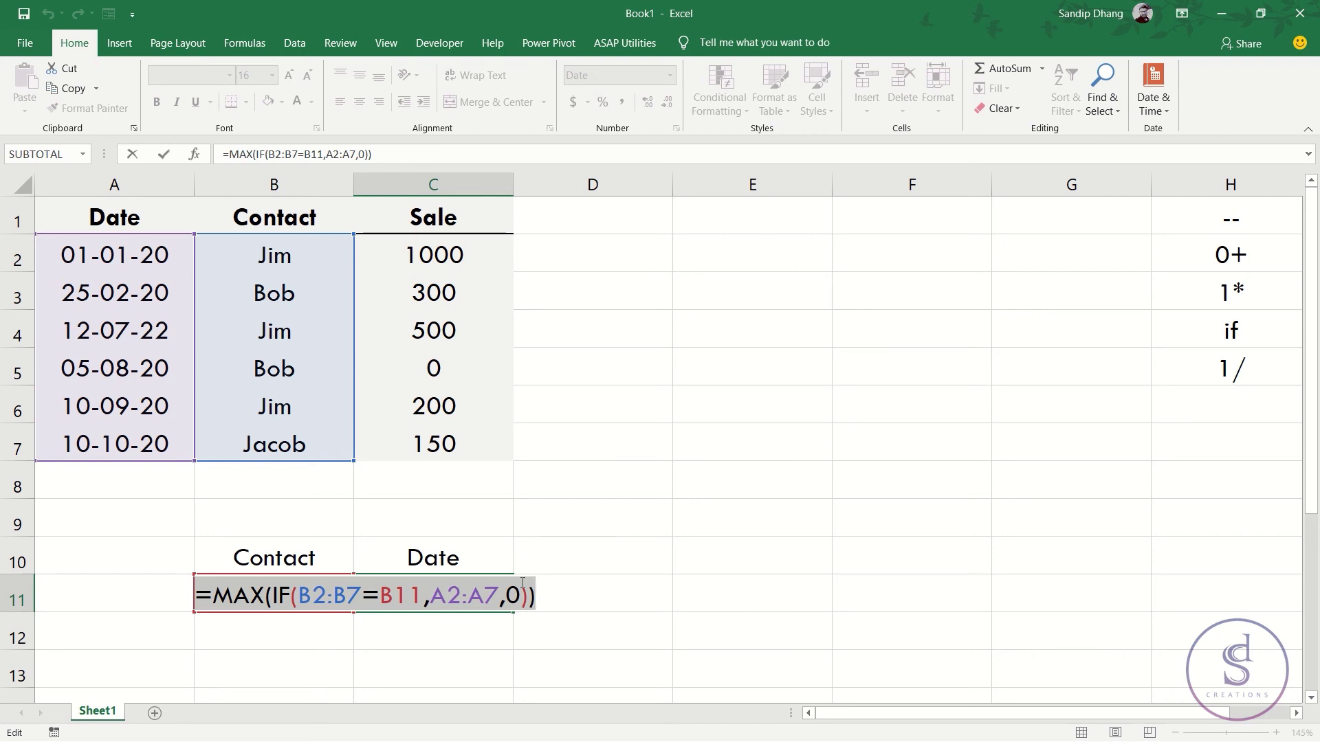
key(ctrl+shift+Return)
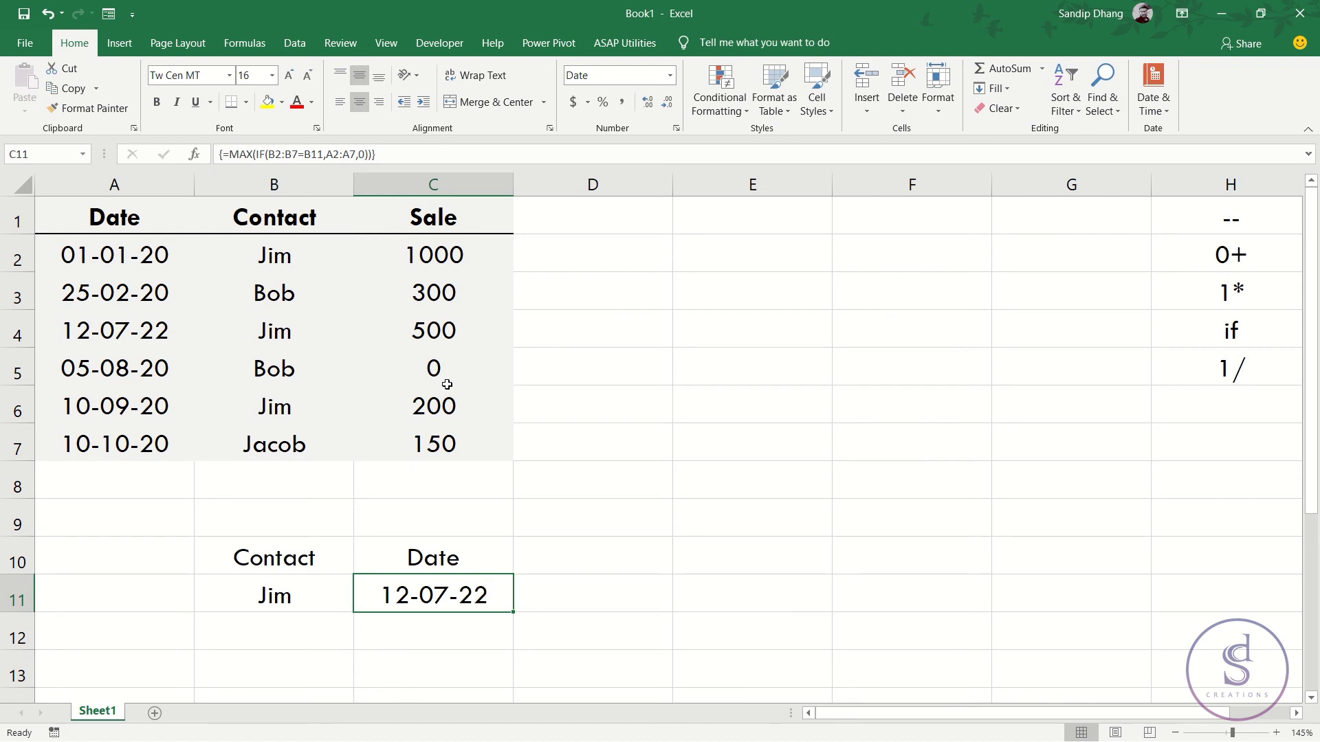
Step: Review the contacts in B2:B7 and the sales in C2:C7, and add the heading Sale in D10
drag(308, 255, 295, 444)
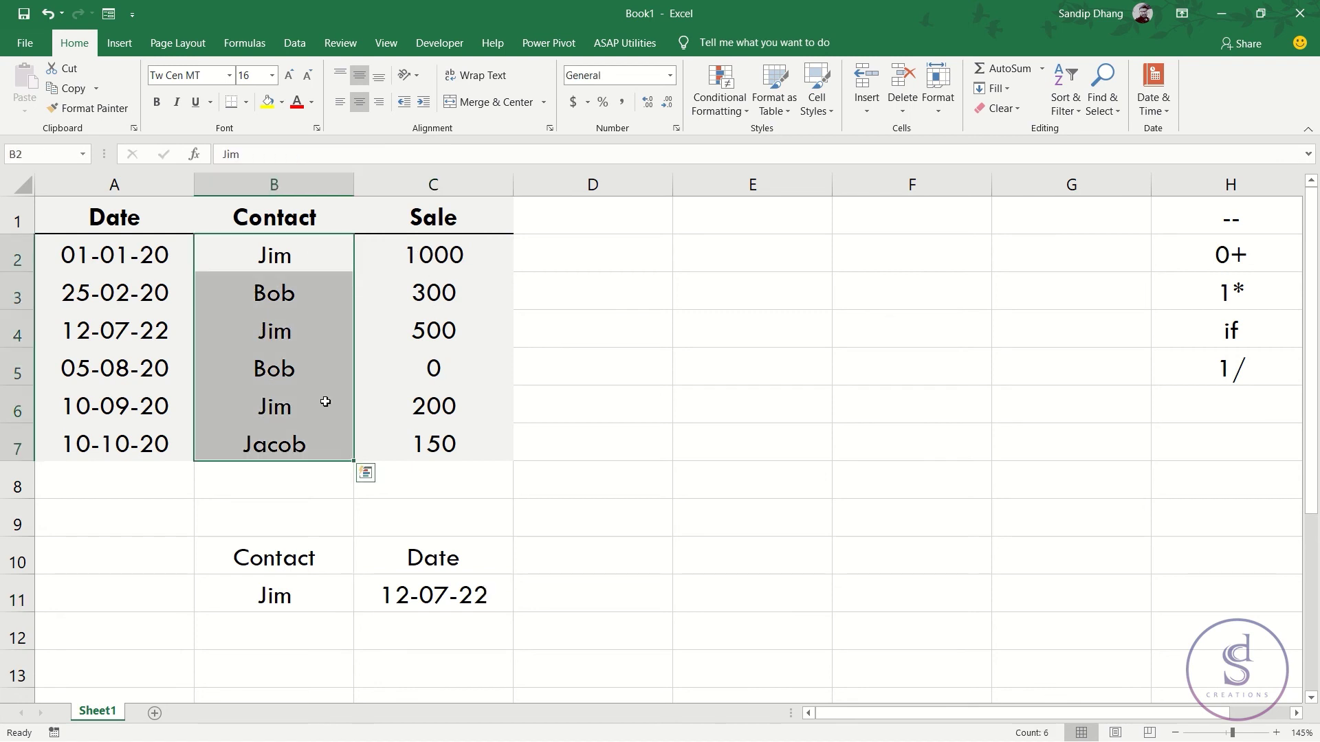
drag(435, 265, 442, 436)
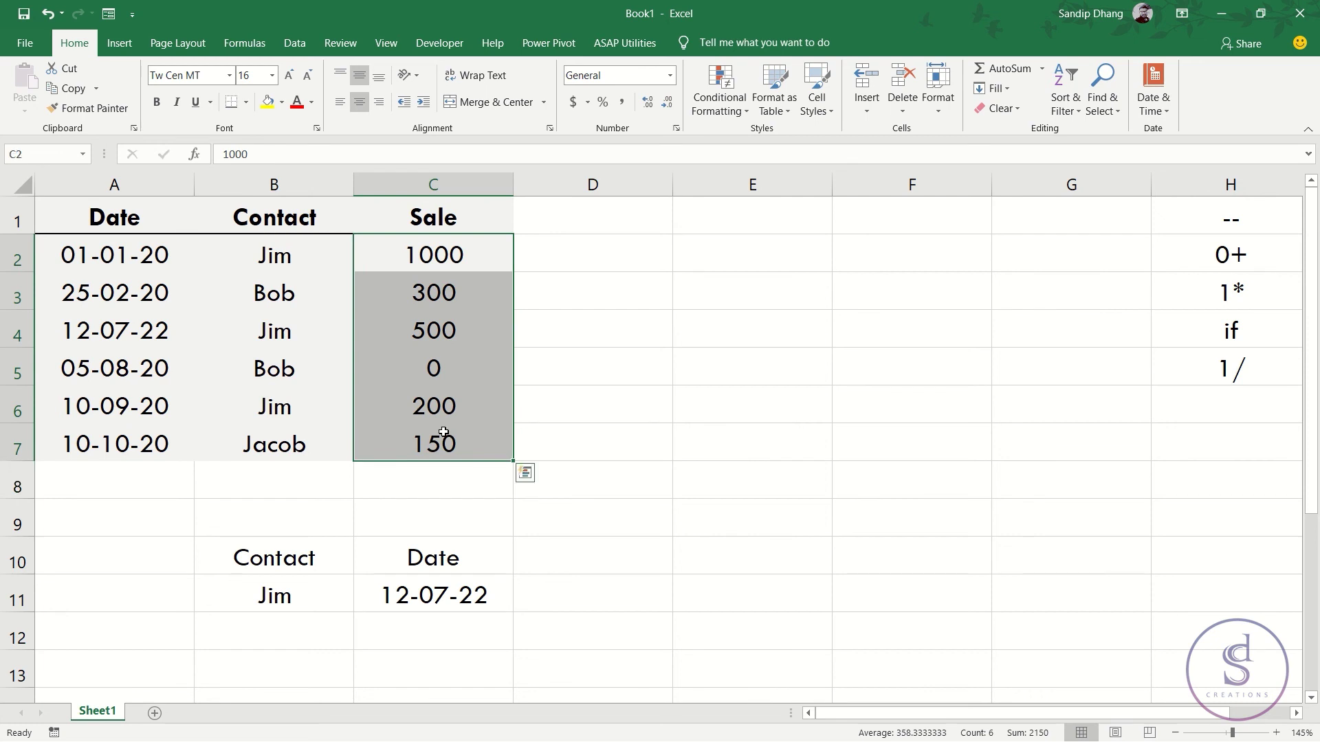
drag(419, 249, 422, 455)
drag(106, 248, 434, 255)
click(439, 255)
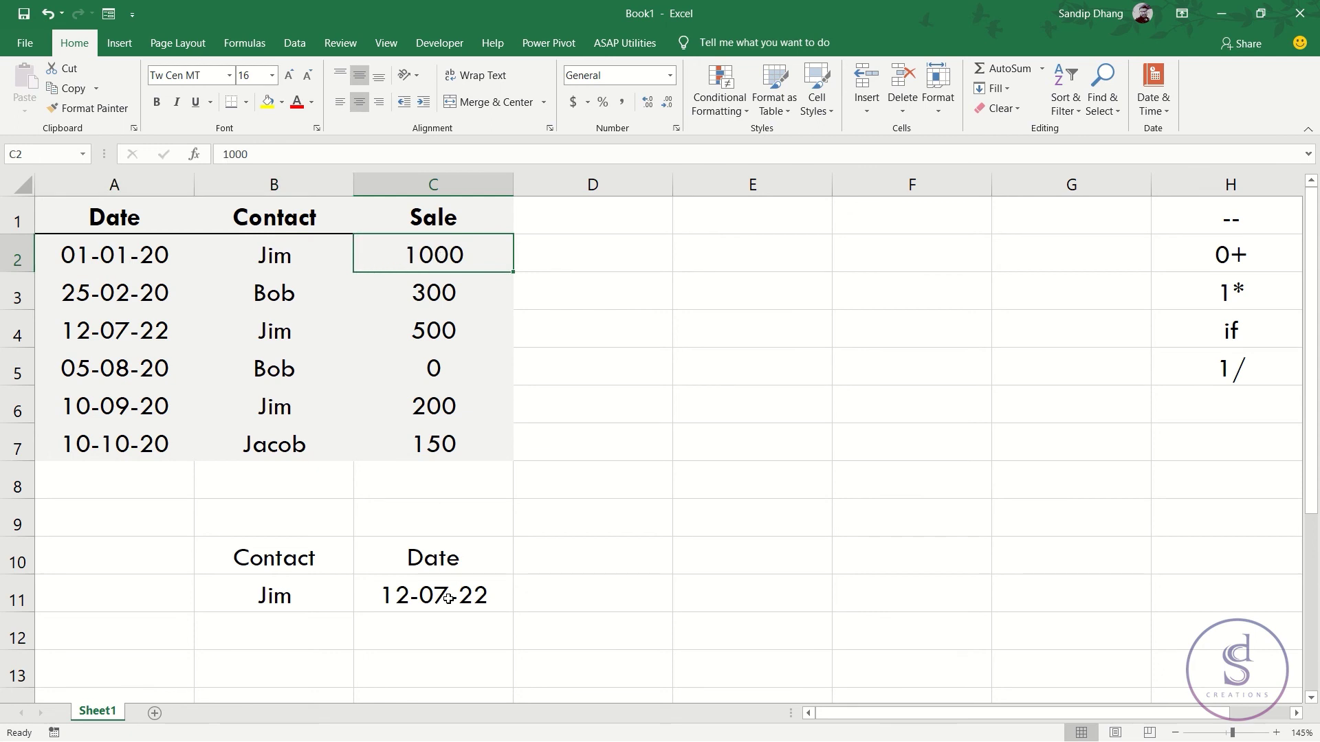
click(602, 567)
text(Sale)
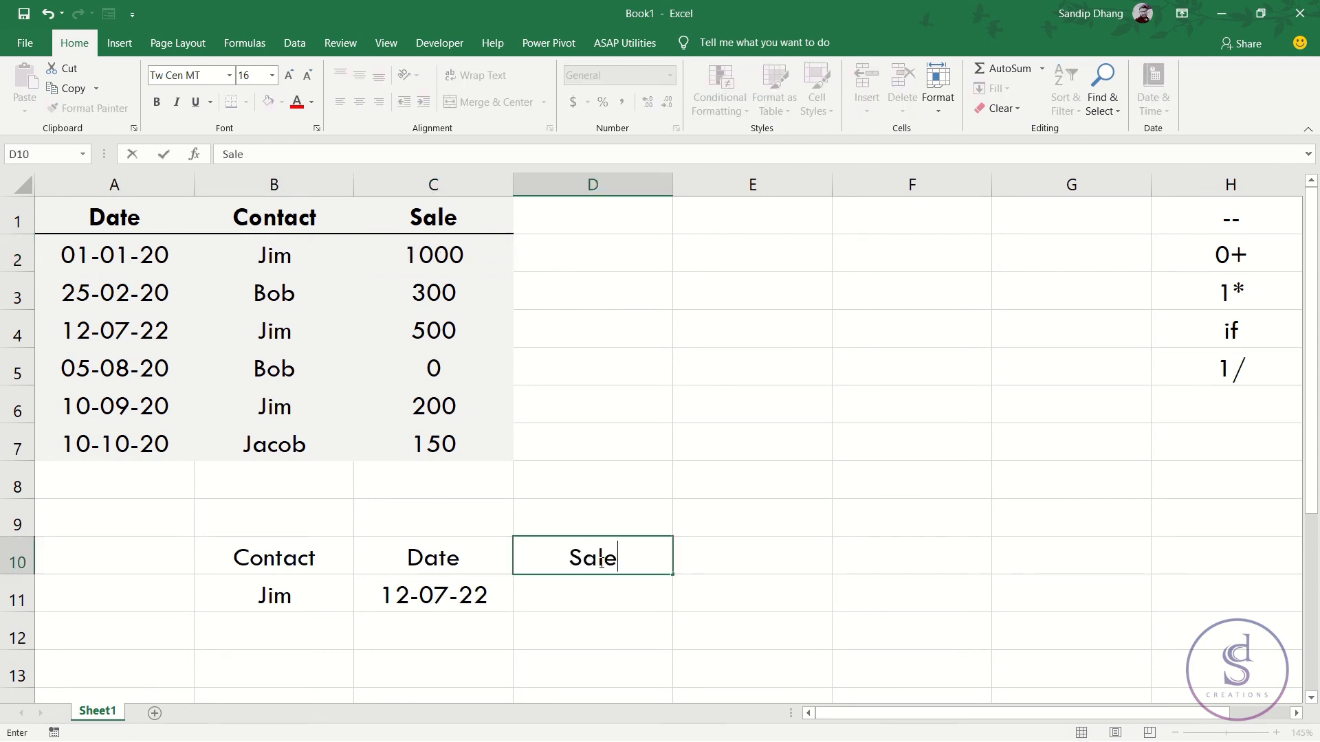
key(Return)
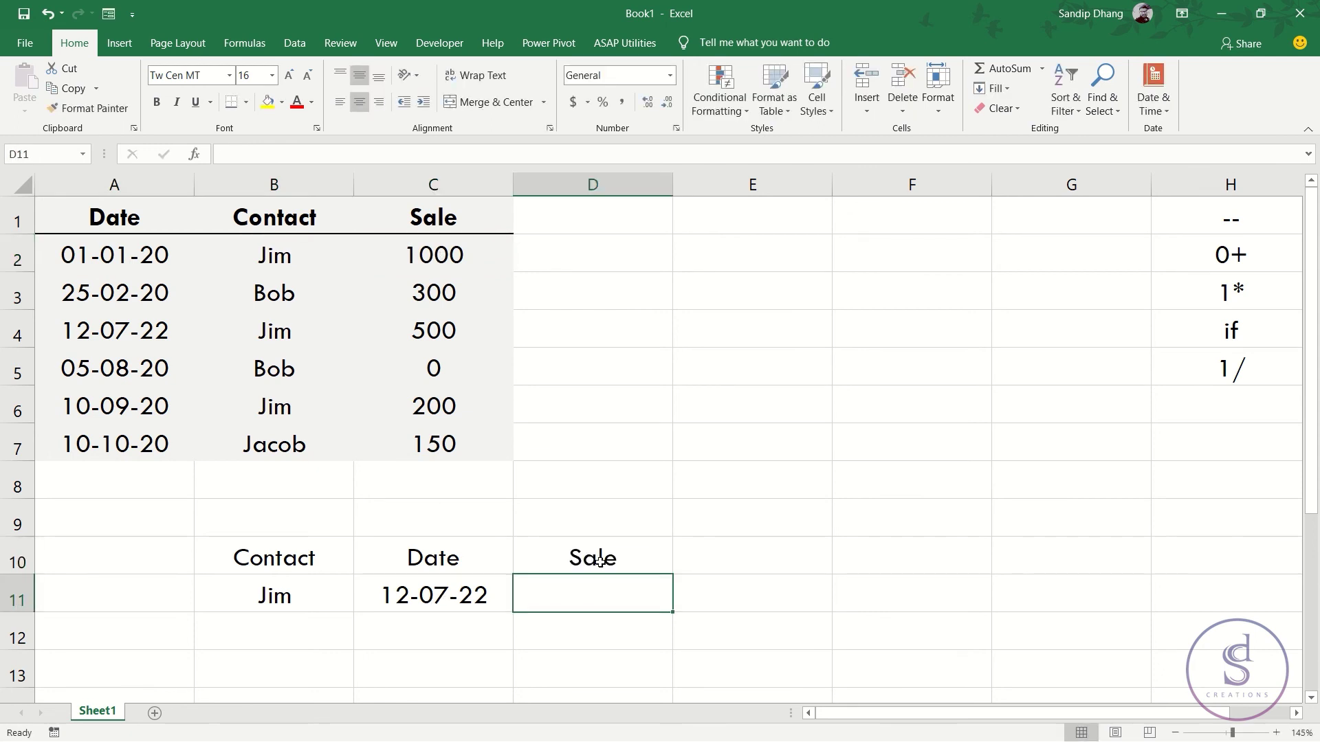
Step: Enter the array formula =MAX(IF(B2:B7=B11,C2:C7,0)) in D11 to find the contact's highest sale
text(=max)
key(Tab)
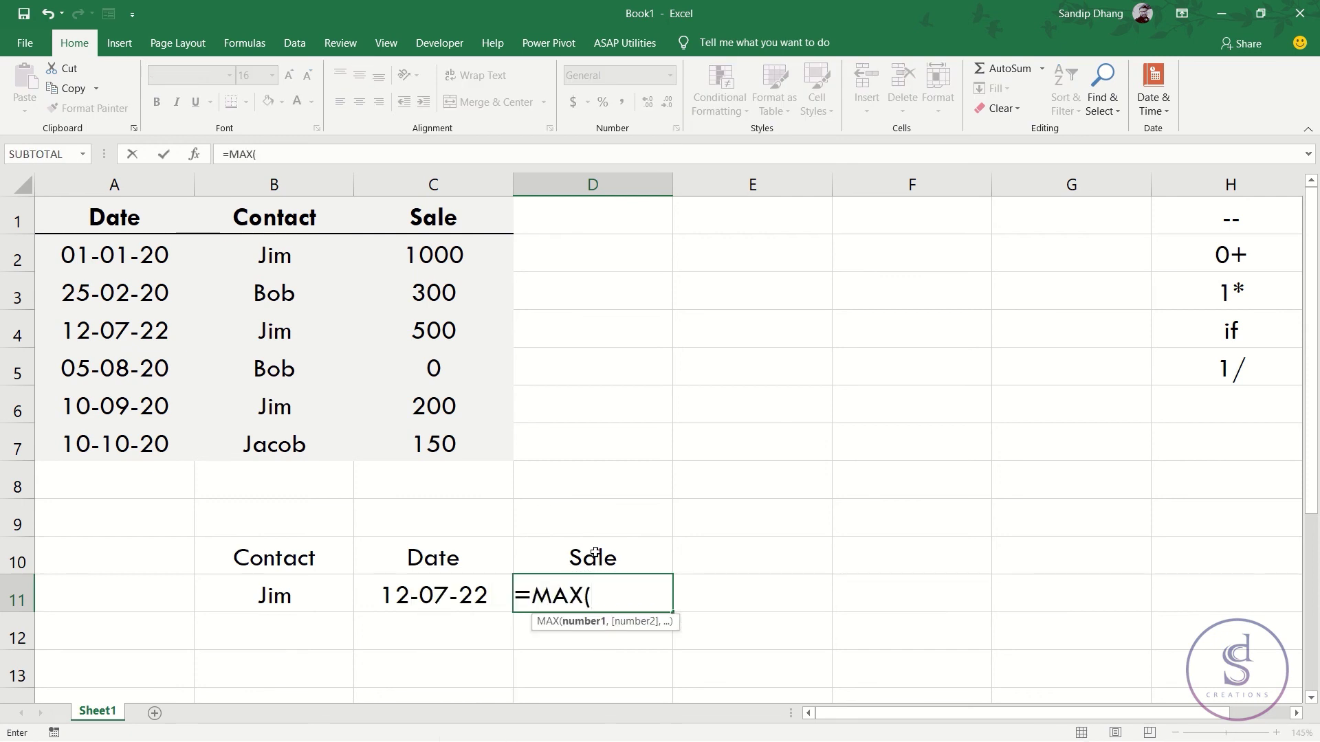
text(if)
key(Tab)
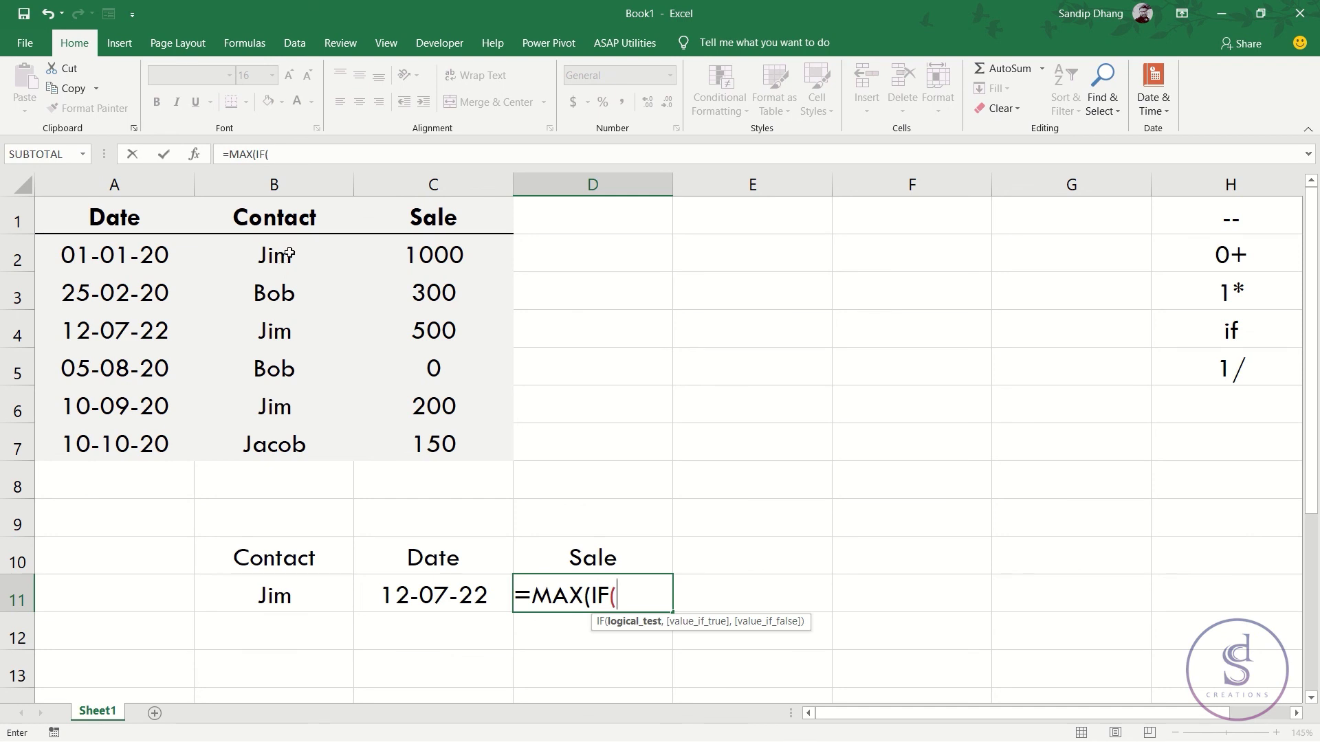
drag(289, 254, 277, 454)
text(=)
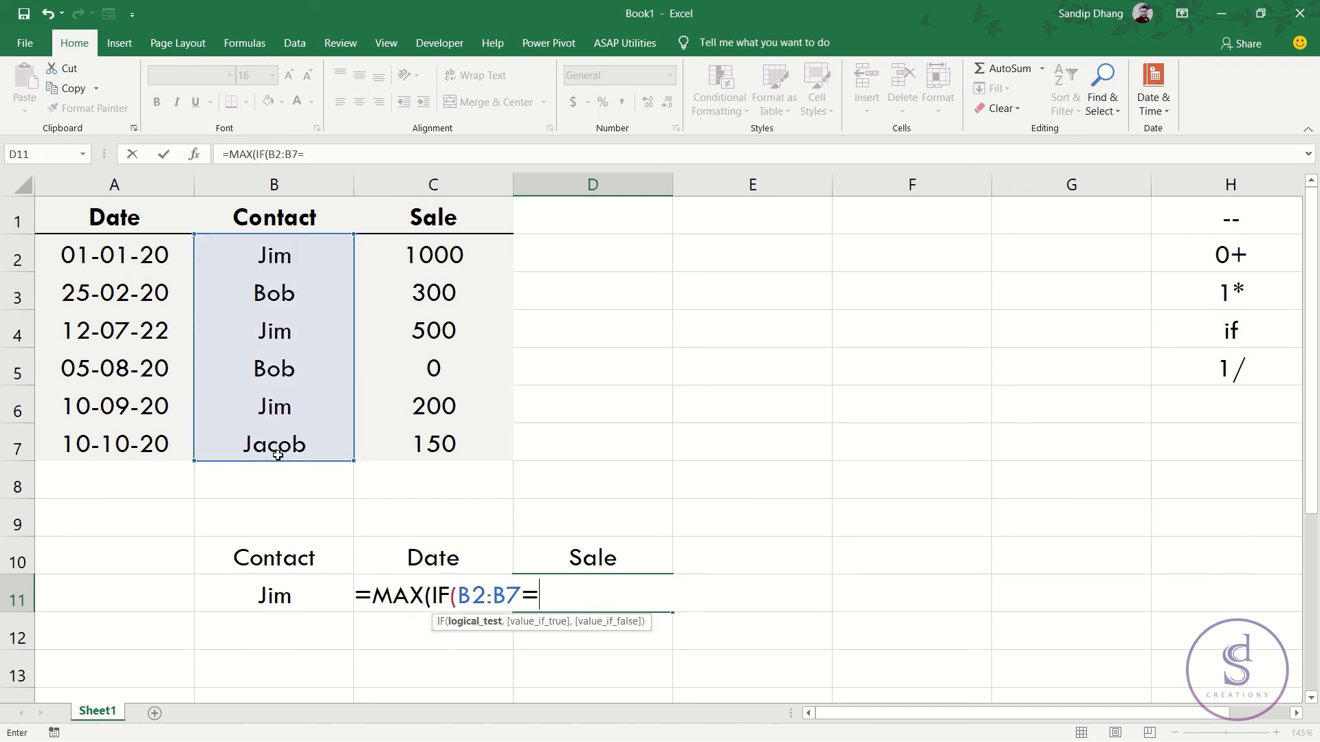
click(281, 597)
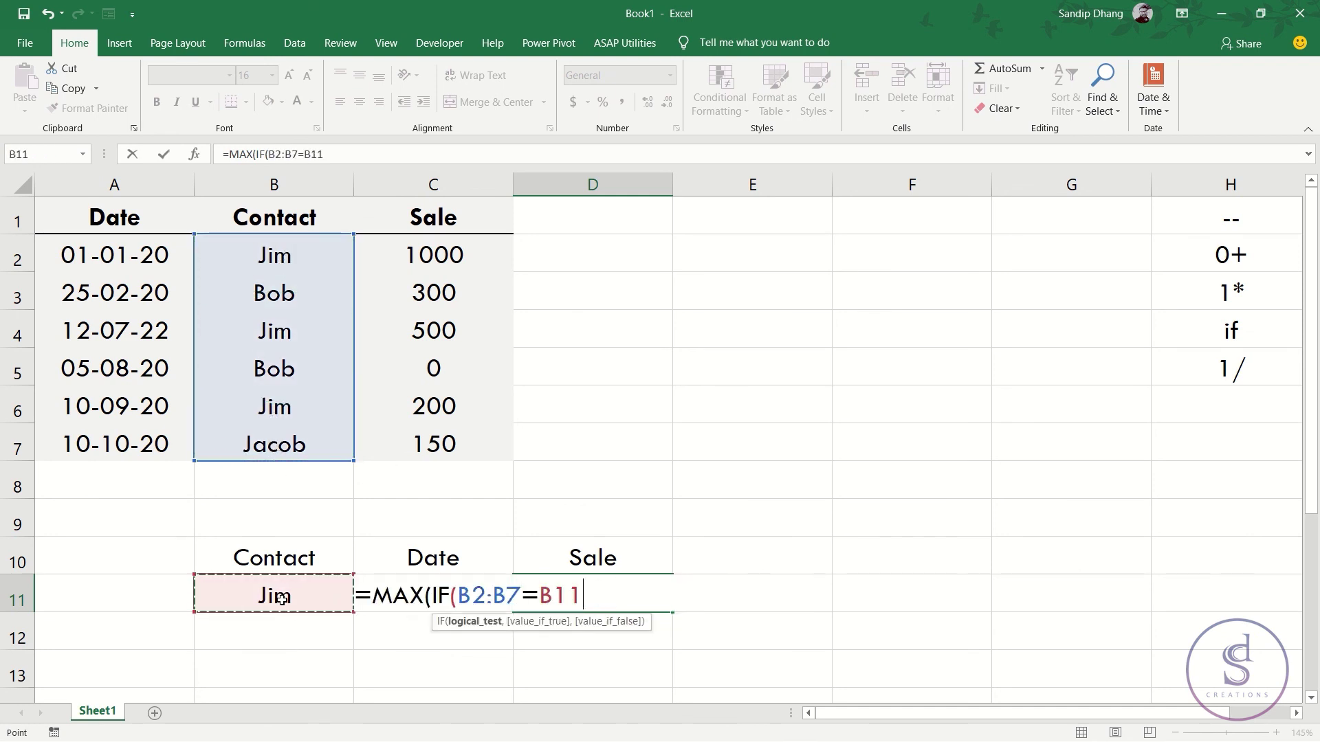
text(,)
drag(441, 254, 436, 455)
text(,0)))
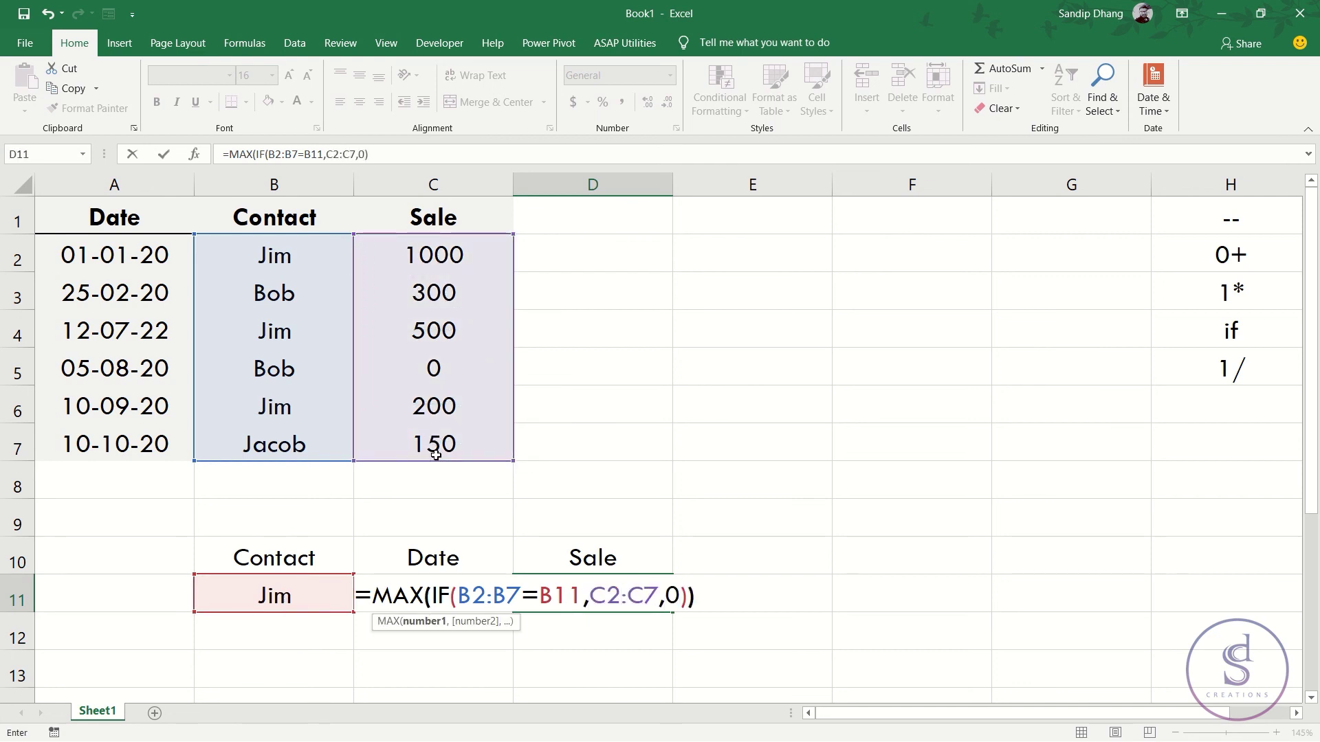
key(ctrl+shift+Return)
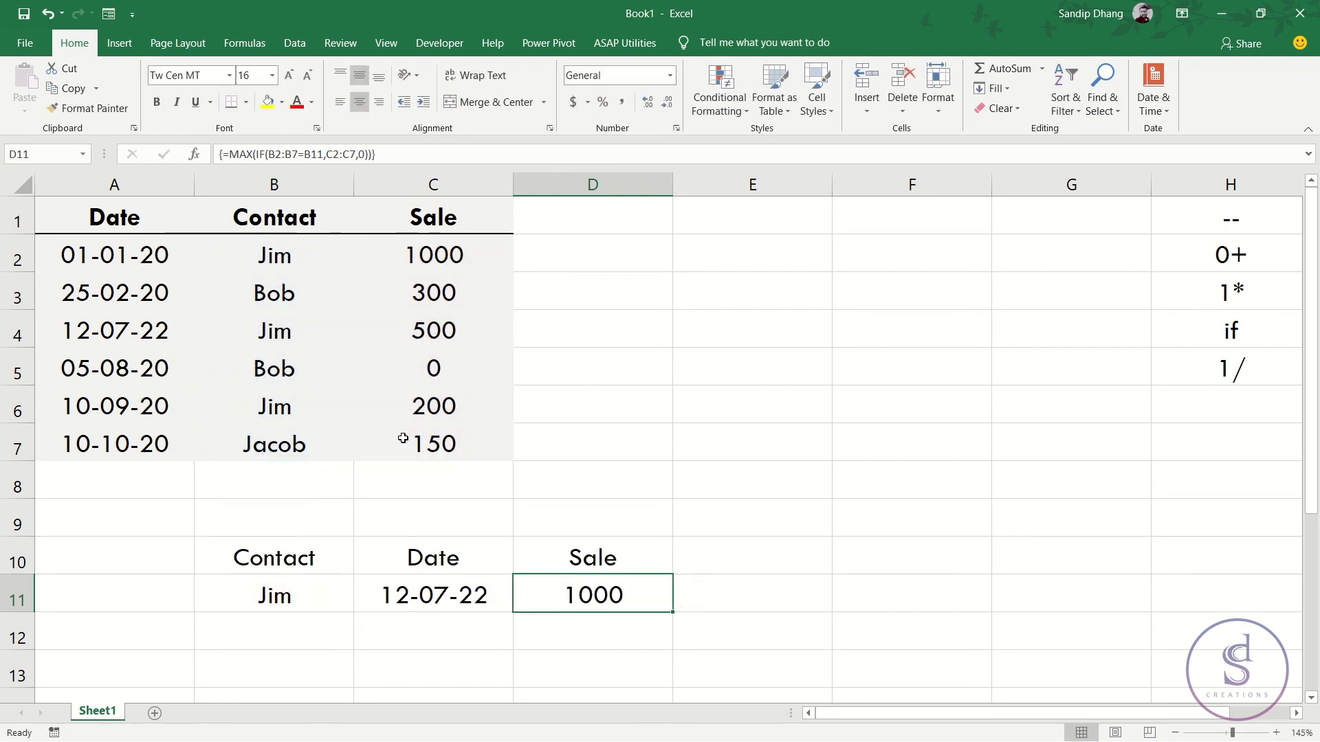
Step: Set the sale in C6 to 2000 and the sale in C7 to 5000 to test the D11 formula
click(435, 404)
text(2000)
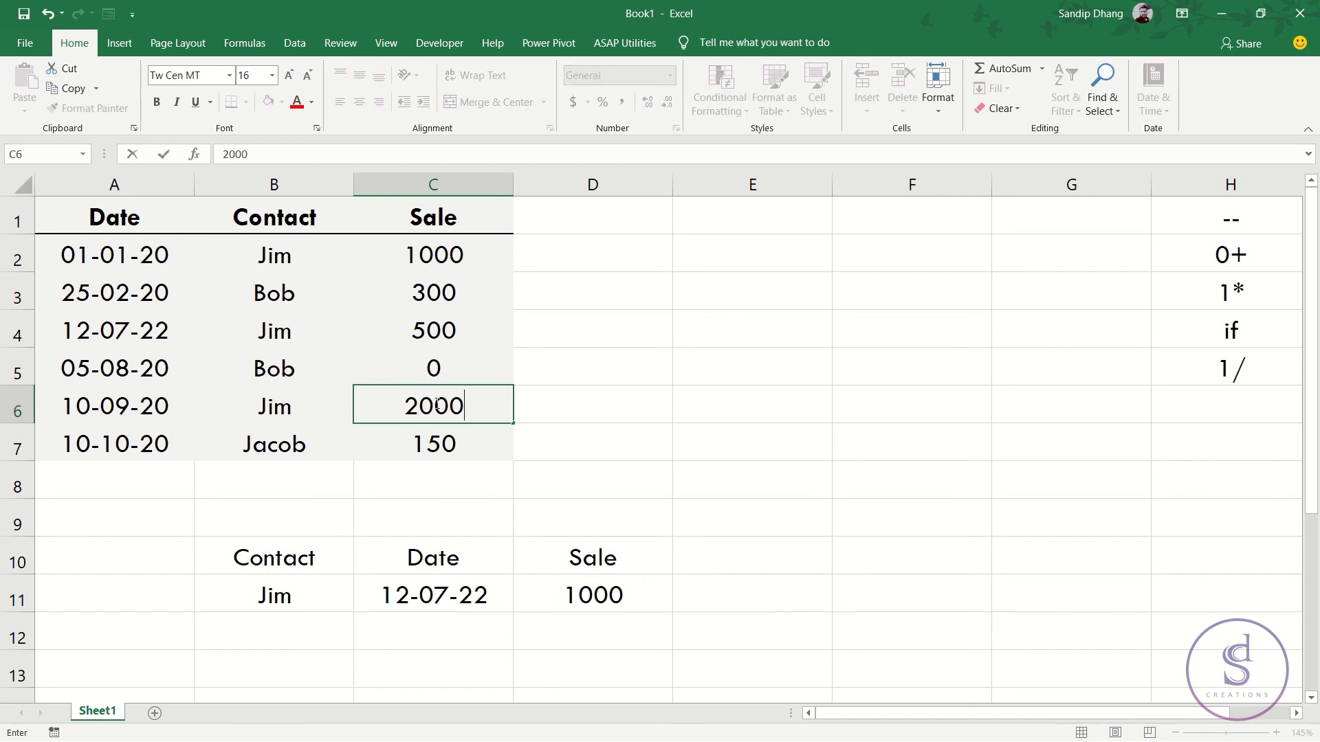
key(Return)
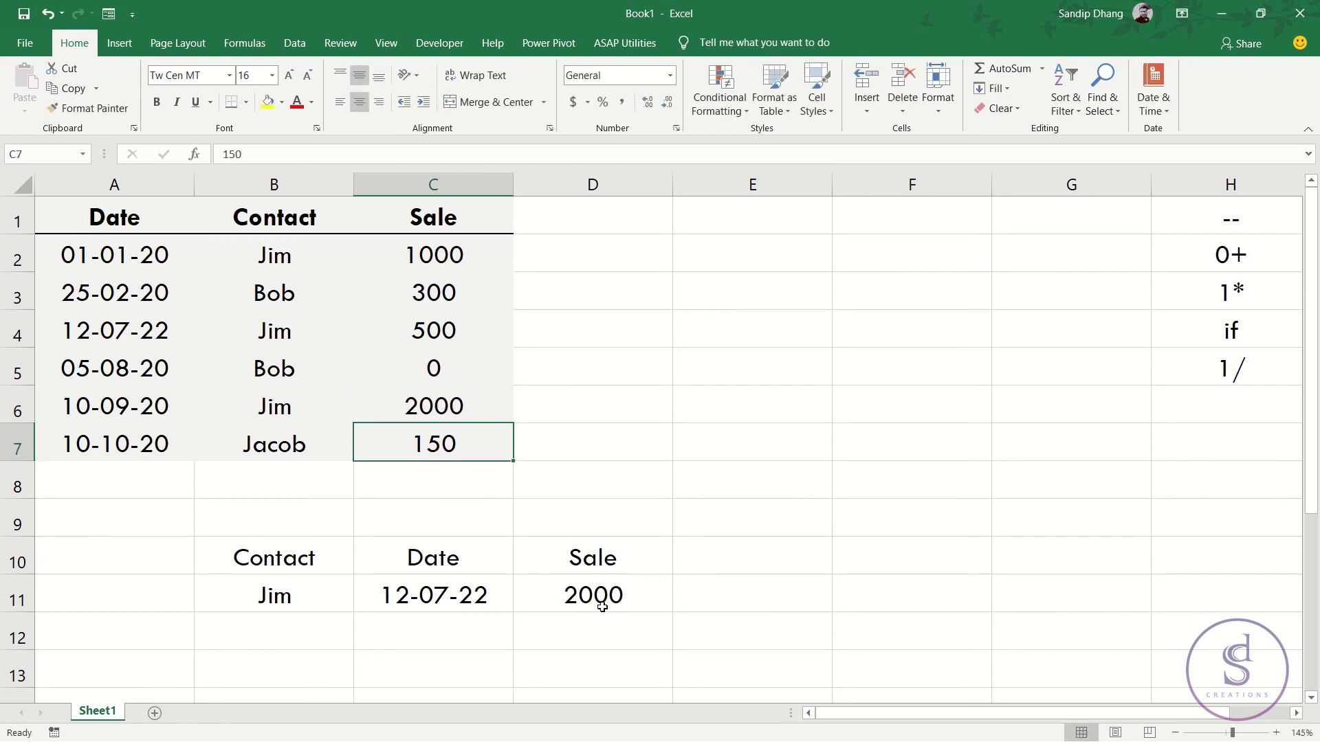
text(5000)
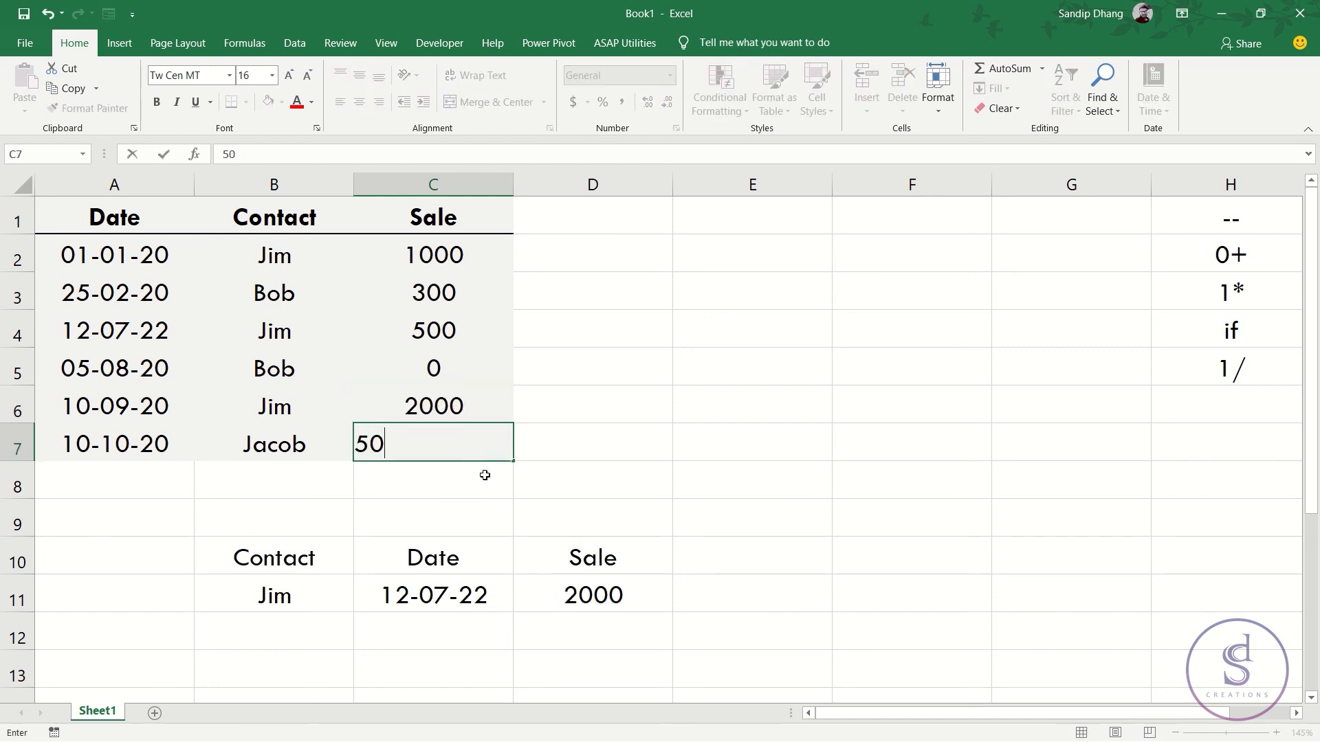
key(Return)
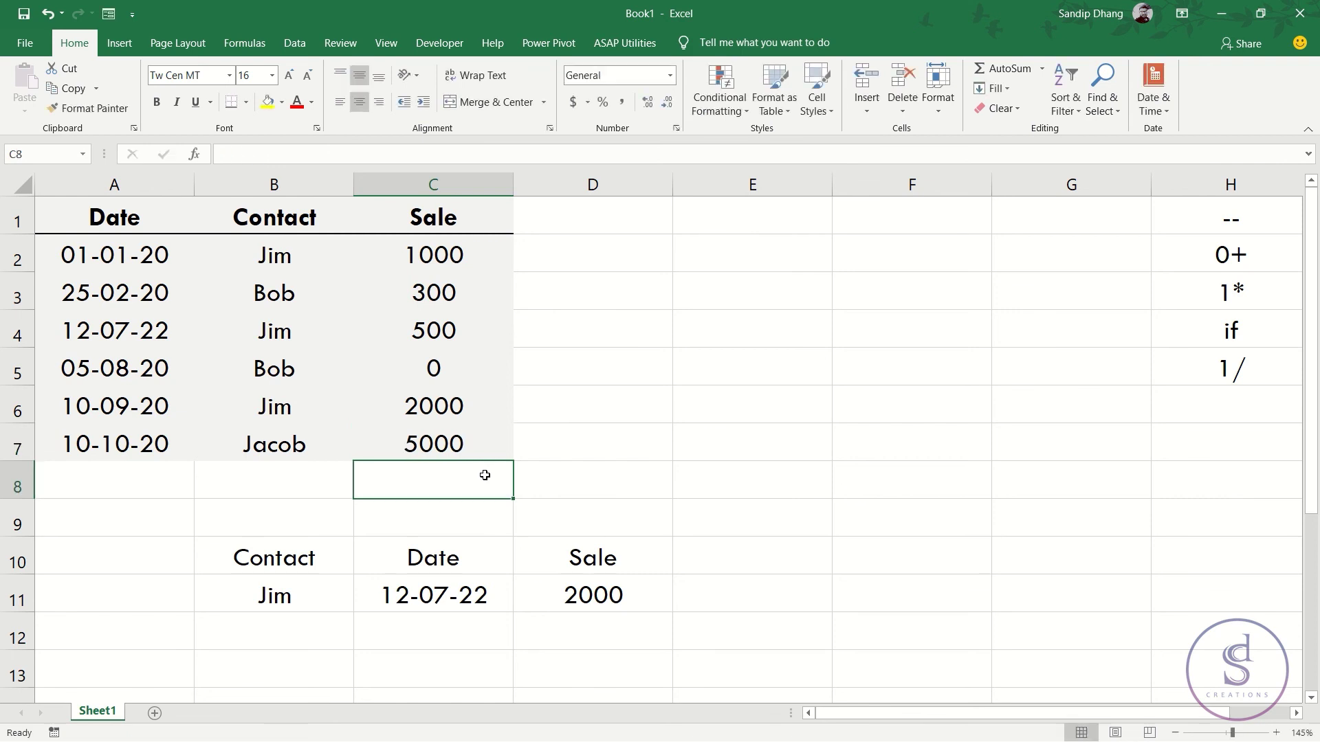
Step: Review the MAX and IF formula in D11, re-entering it as an array formula
click(605, 602)
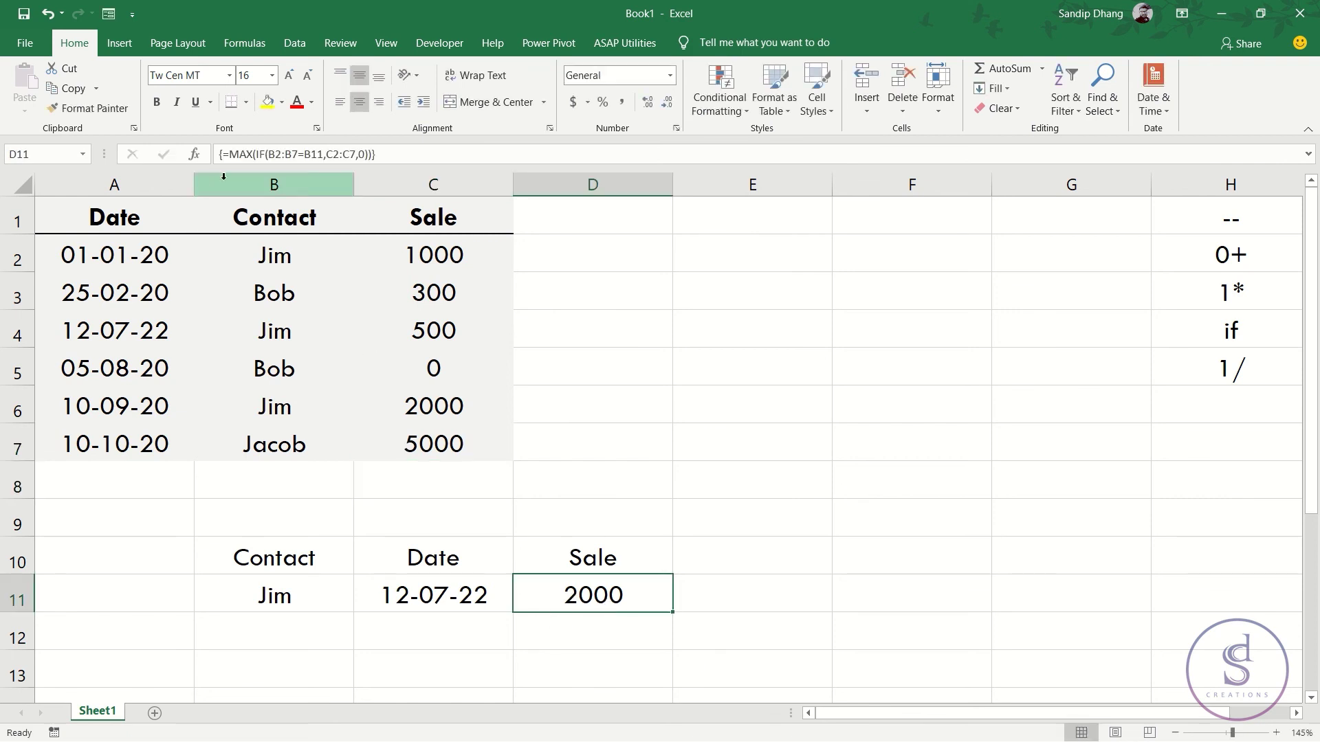
double_click(581, 595)
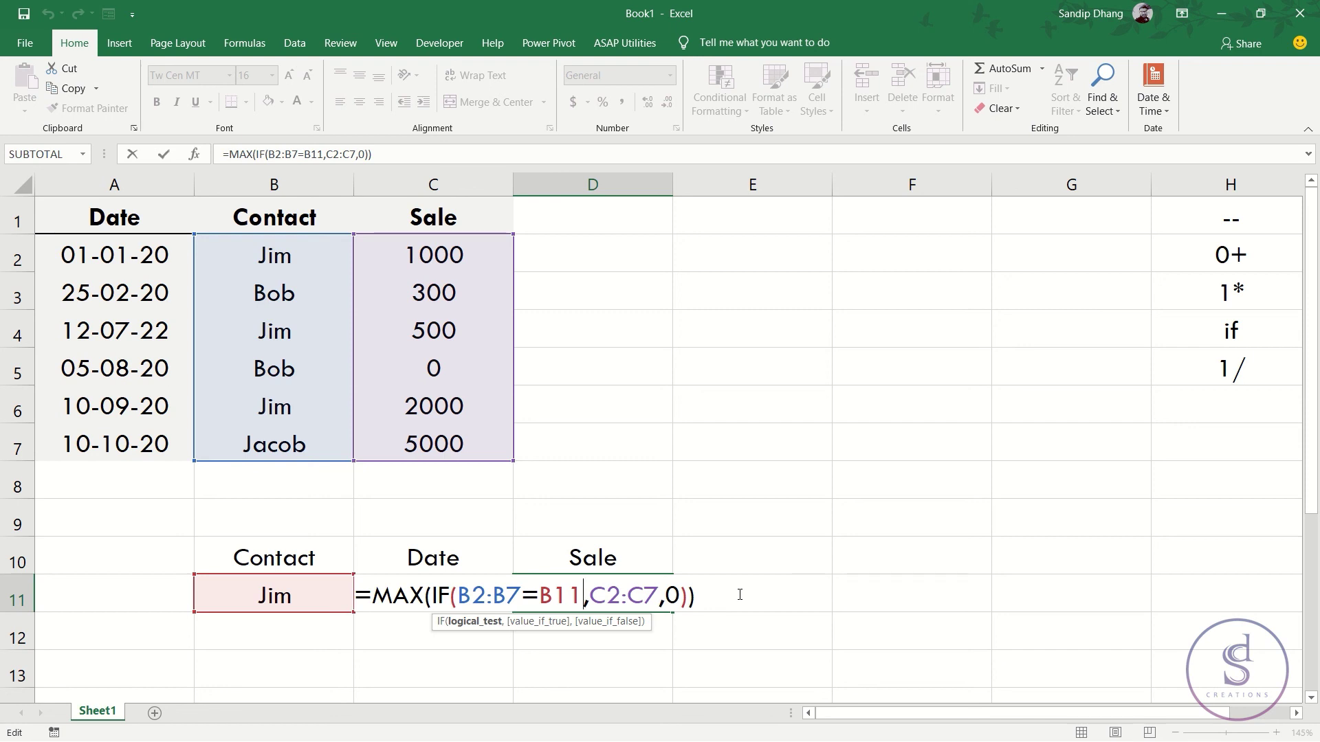
key(ctrl+shift+Return)
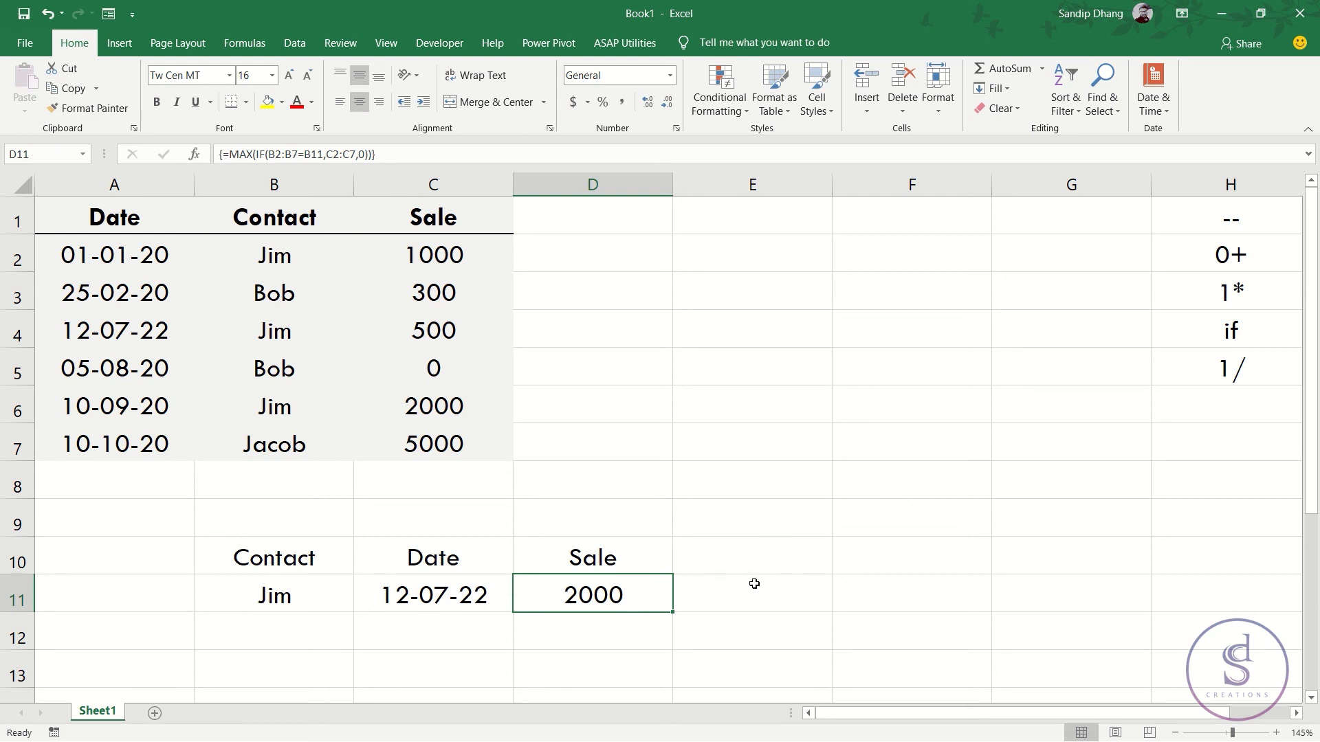
Step: Move the list of conversion operators from H1:H5 to E1:E5, and review it alongside the contacts and the D11 formula
drag(1237, 226, 1227, 364)
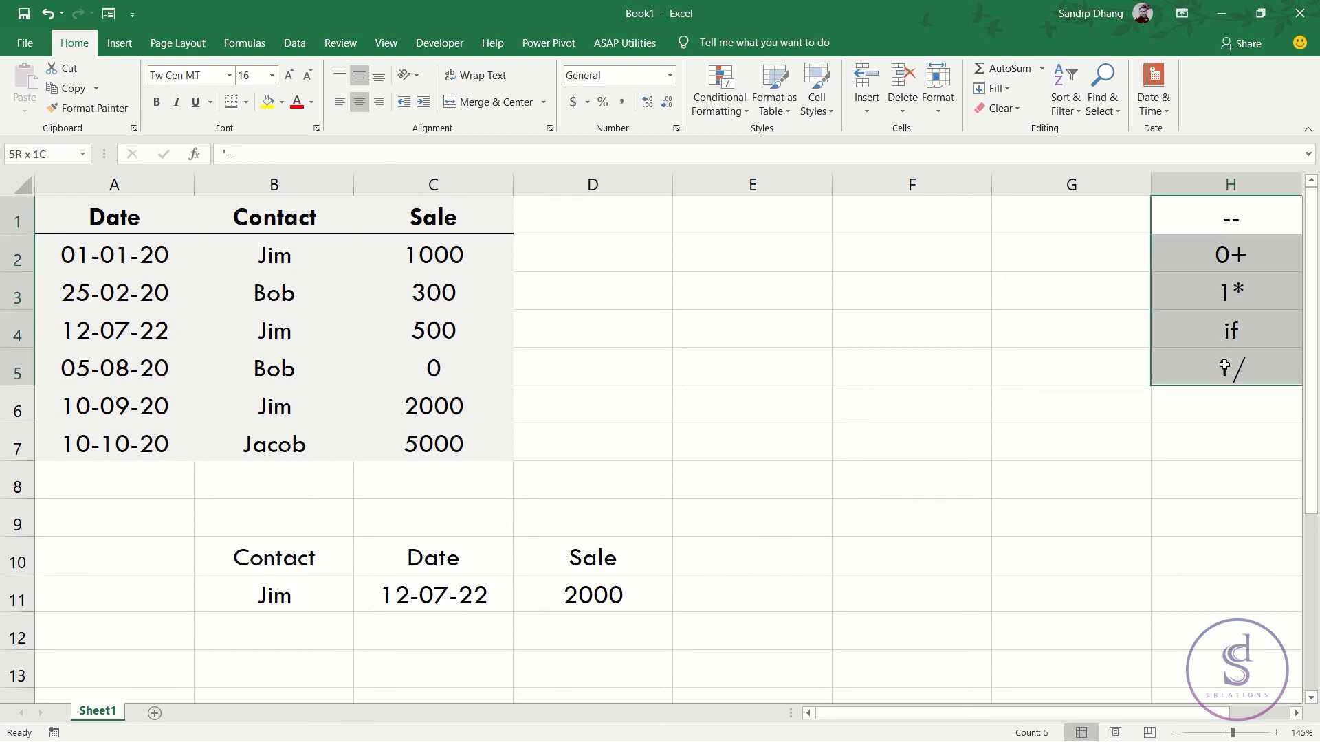
drag(1151, 337, 739, 317)
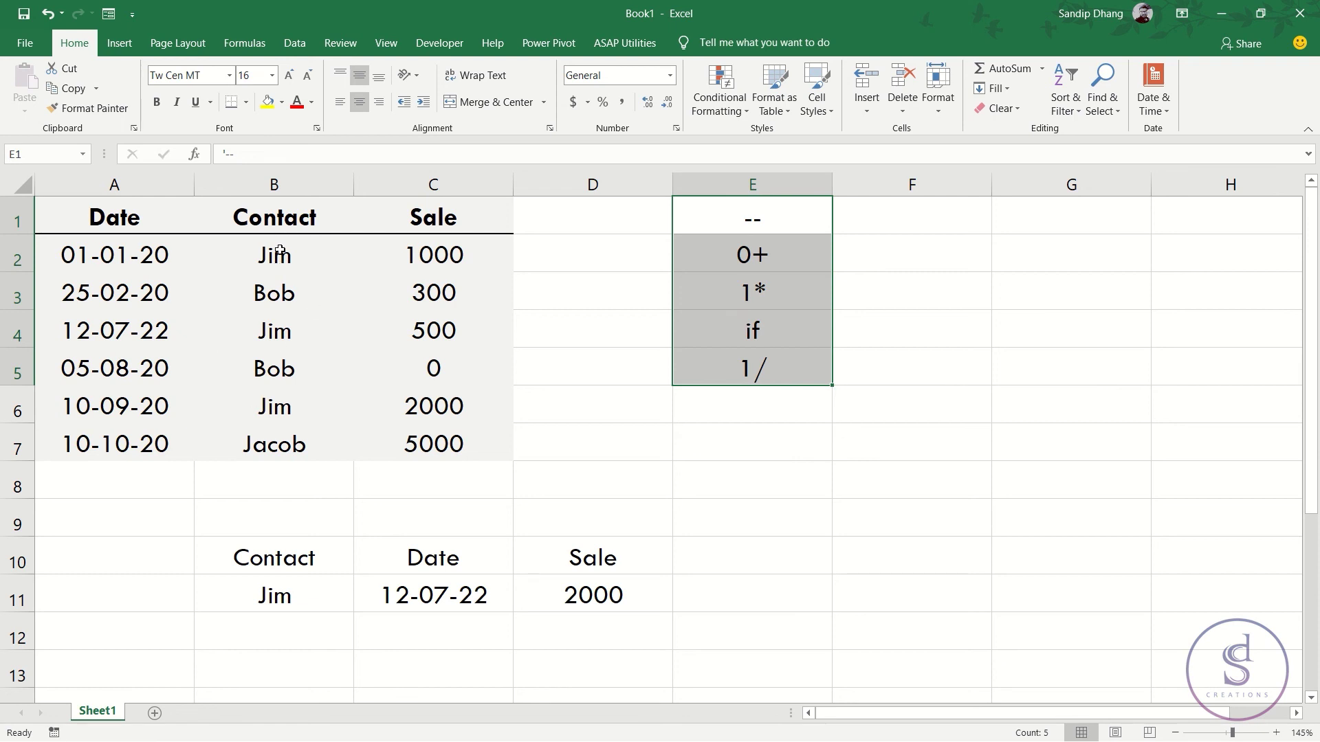
click(279, 251)
drag(280, 251, 260, 445)
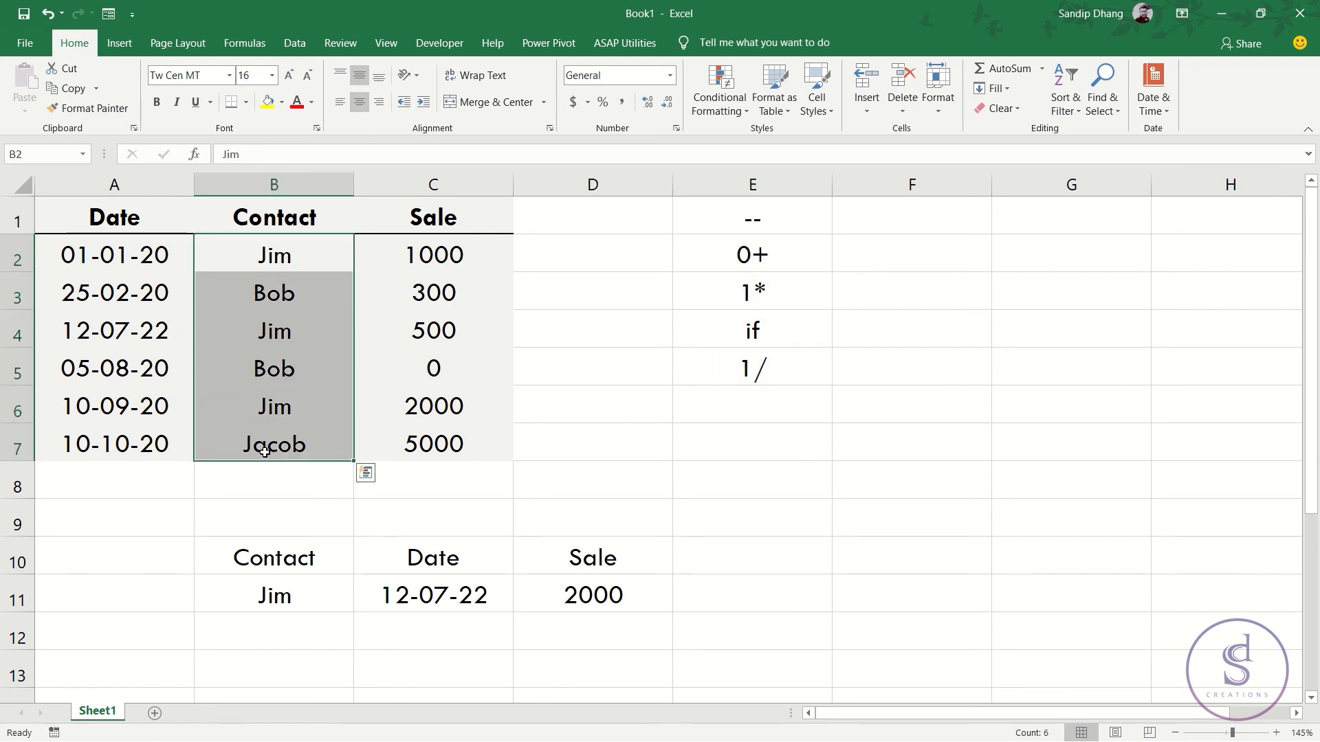
drag(775, 217, 749, 376)
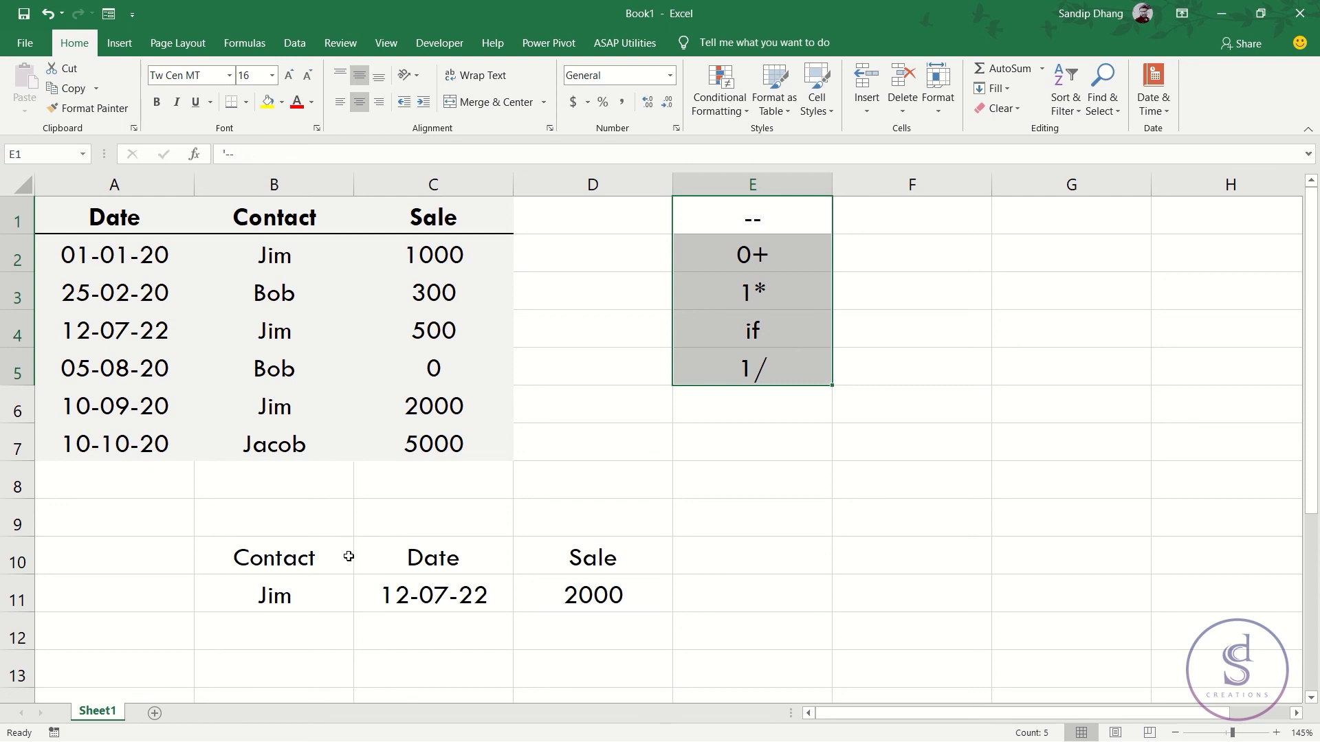
click(557, 595)
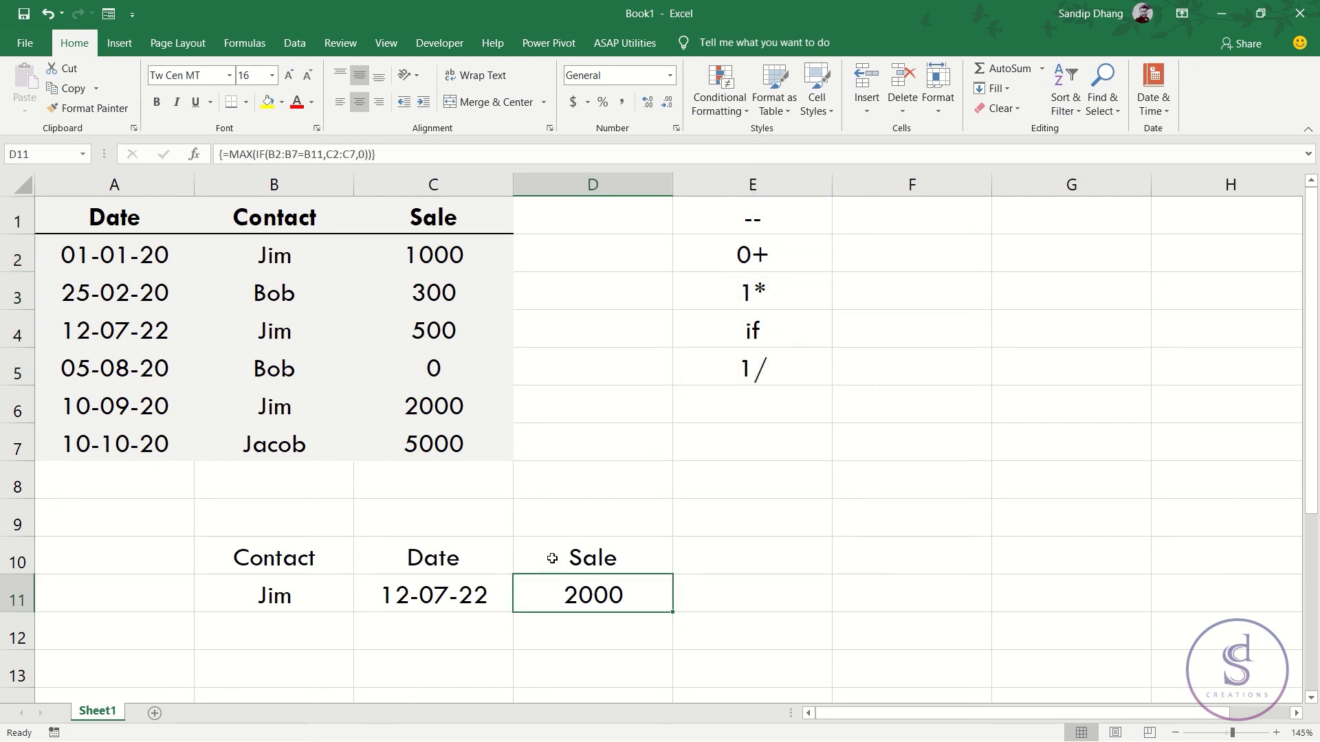